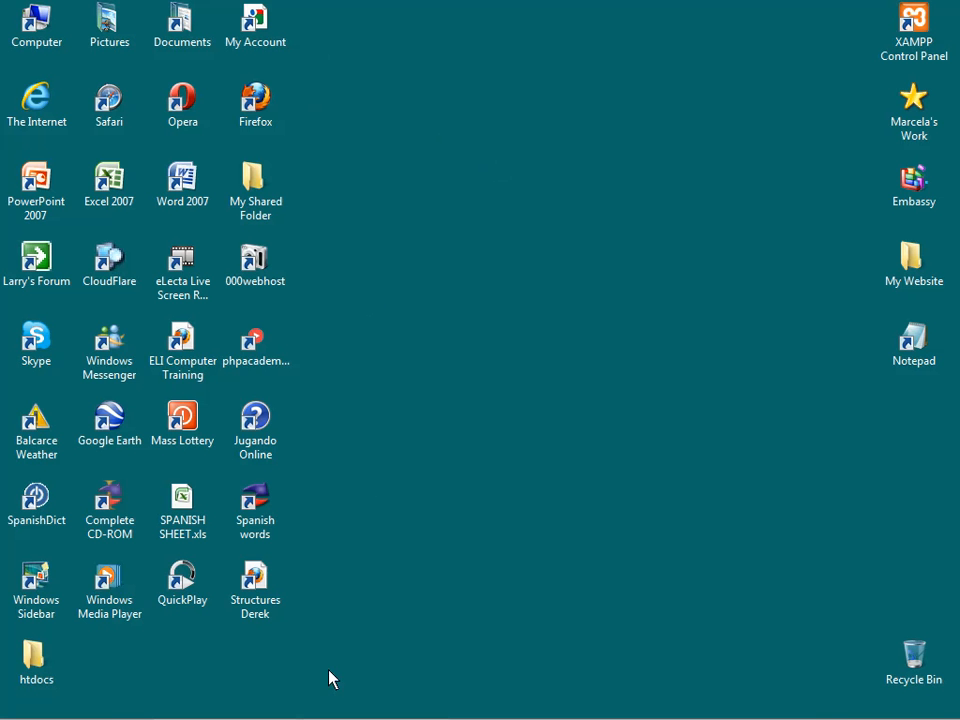
Open the Windows Firewall settings from the Control Panel
{"action": "mouse_move", "coordinate": [225, 705]}
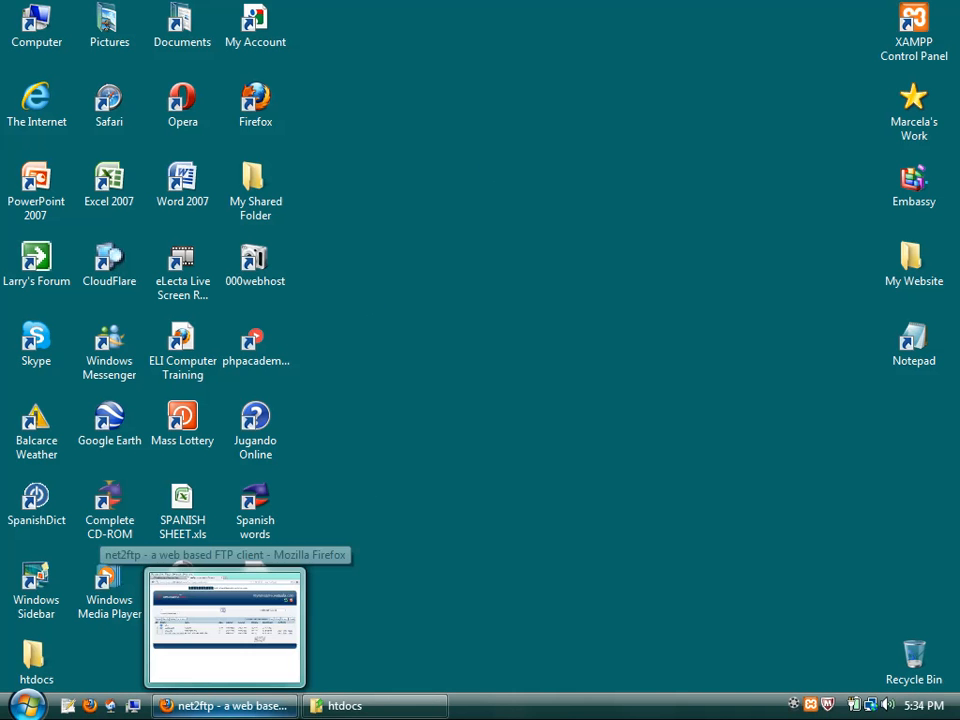
{"action": "left_click", "coordinate": [24, 708]}
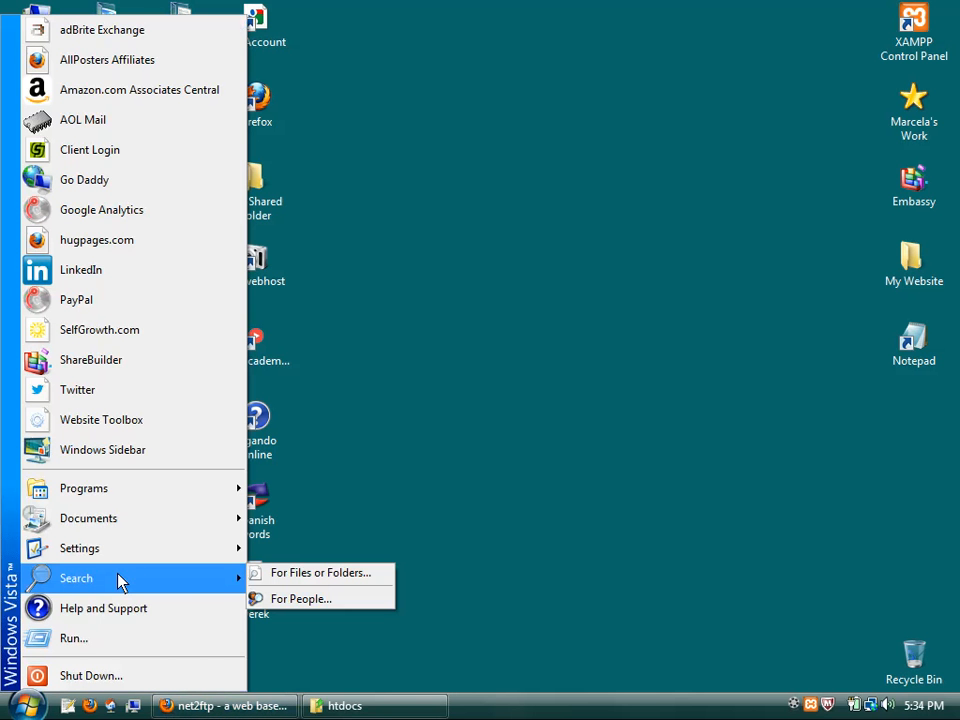
{"action": "mouse_move", "coordinate": [200, 565]}
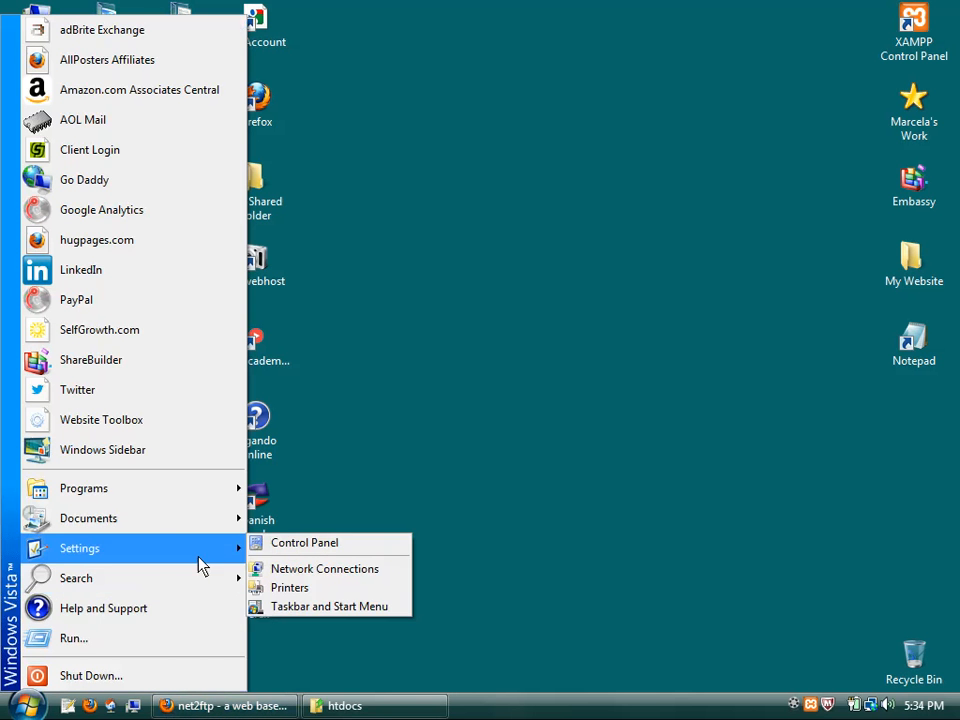
{"action": "left_click", "coordinate": [300, 549]}
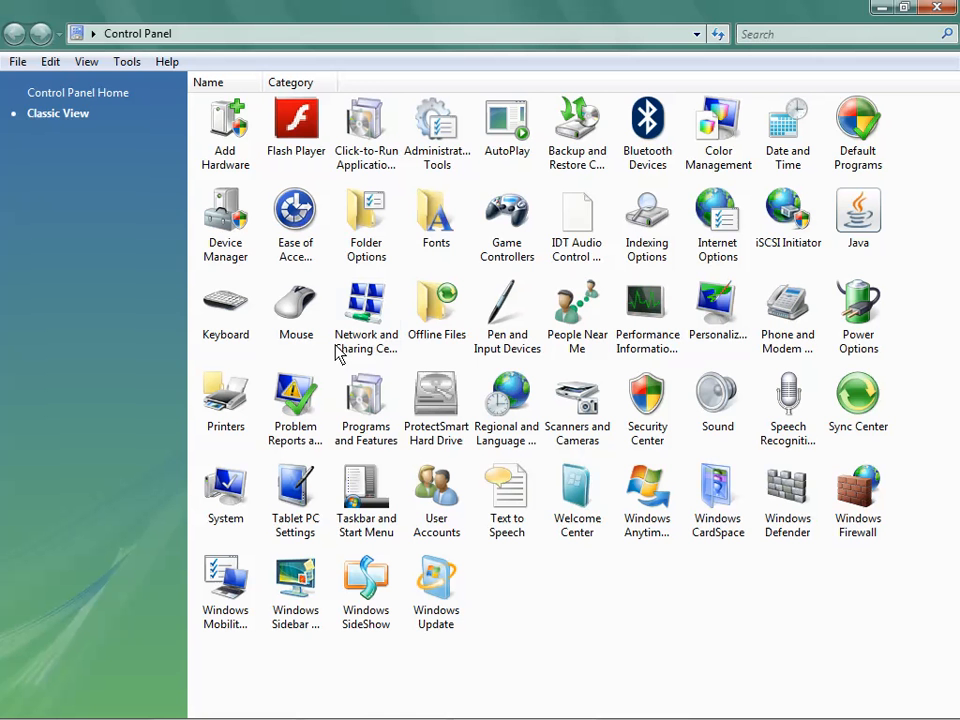
{"action": "double_click", "coordinate": [856, 487]}
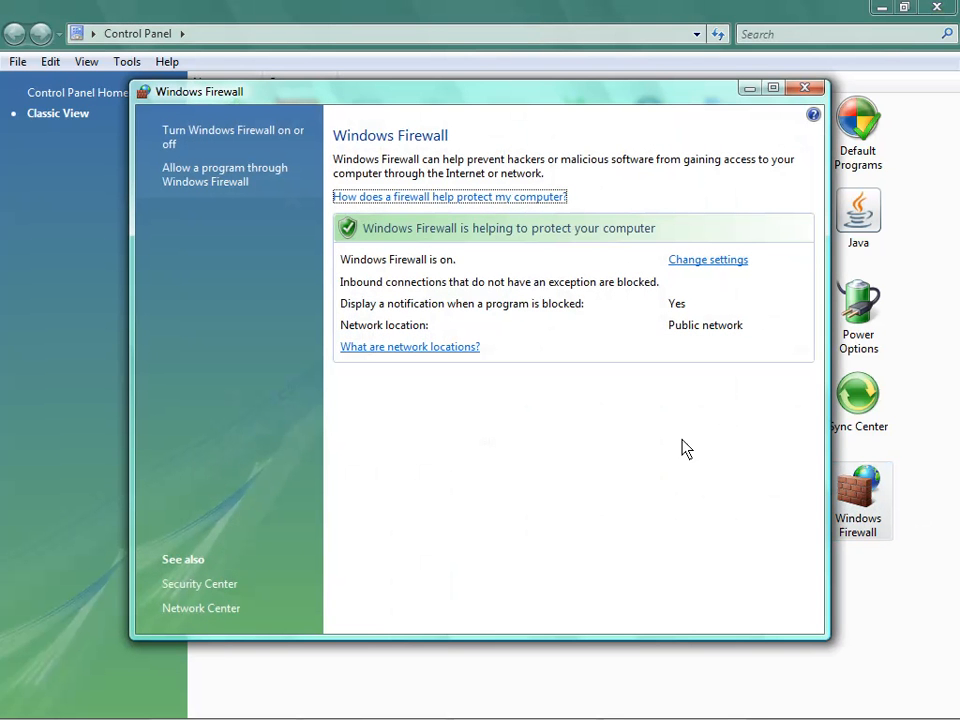
Check the other security settings in the Windows Security Center, and close the security and Control Panel windows
{"action": "left_click", "coordinate": [200, 584]}
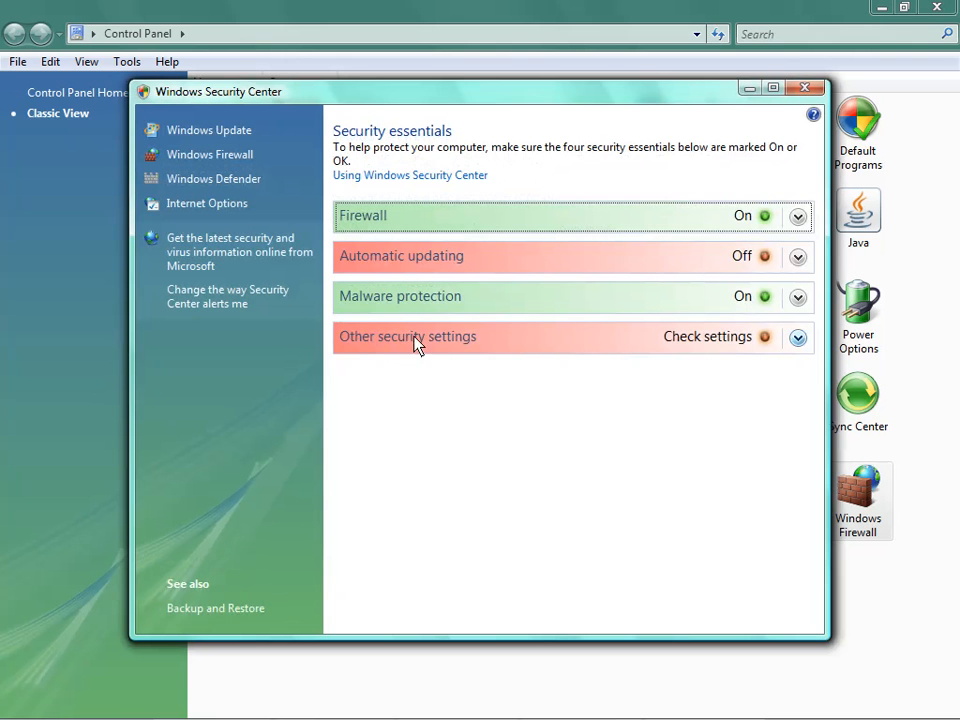
{"action": "left_click", "coordinate": [799, 341]}
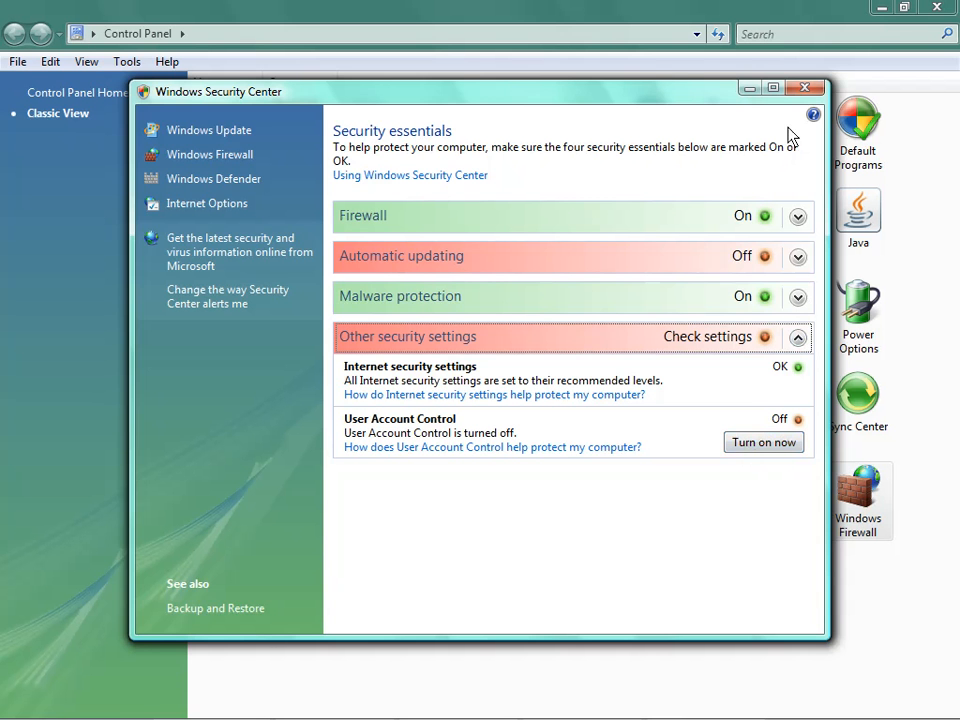
{"action": "left_click", "coordinate": [805, 88]}
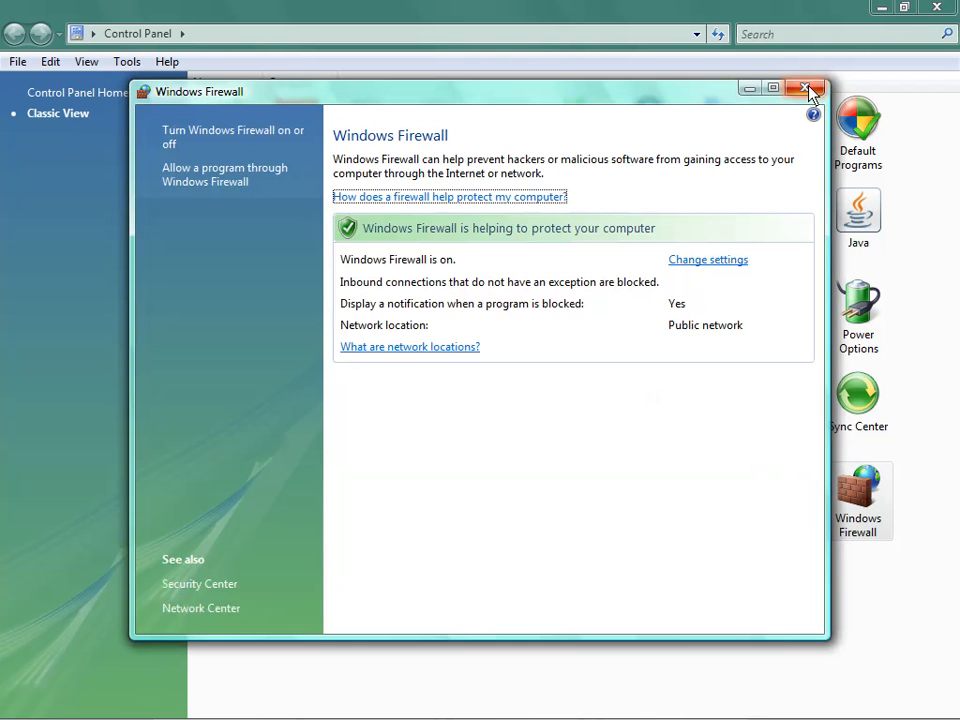
{"action": "left_click", "coordinate": [810, 88]}
{"action": "left_click", "coordinate": [938, 9]}
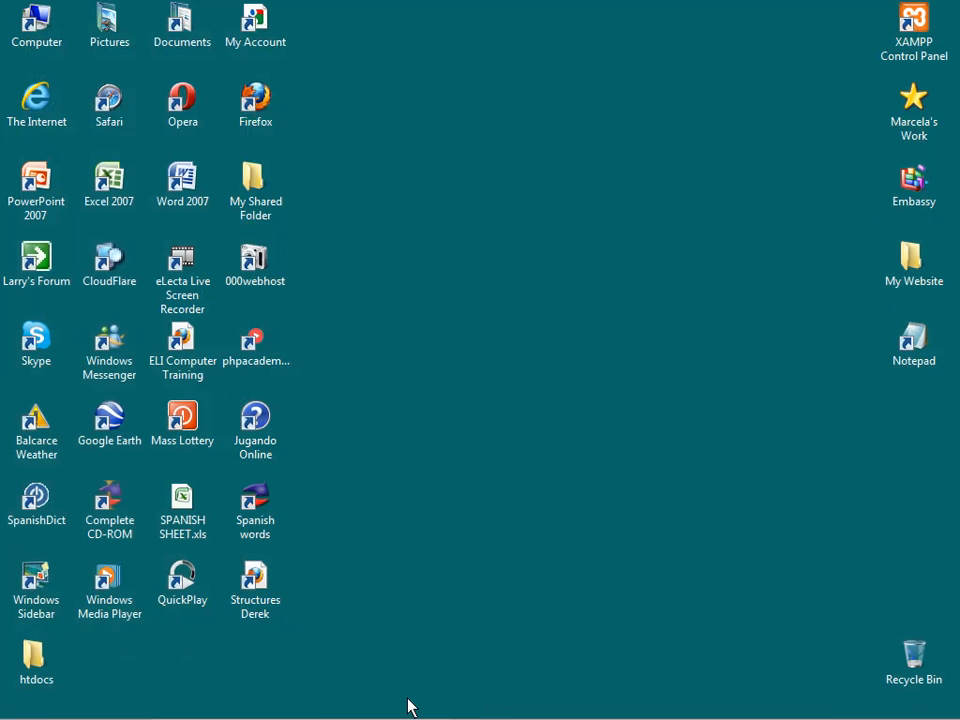
Switch to the net2ftp file manager in Firefox and open the public_html directory
{"action": "mouse_move", "coordinate": [370, 705]}
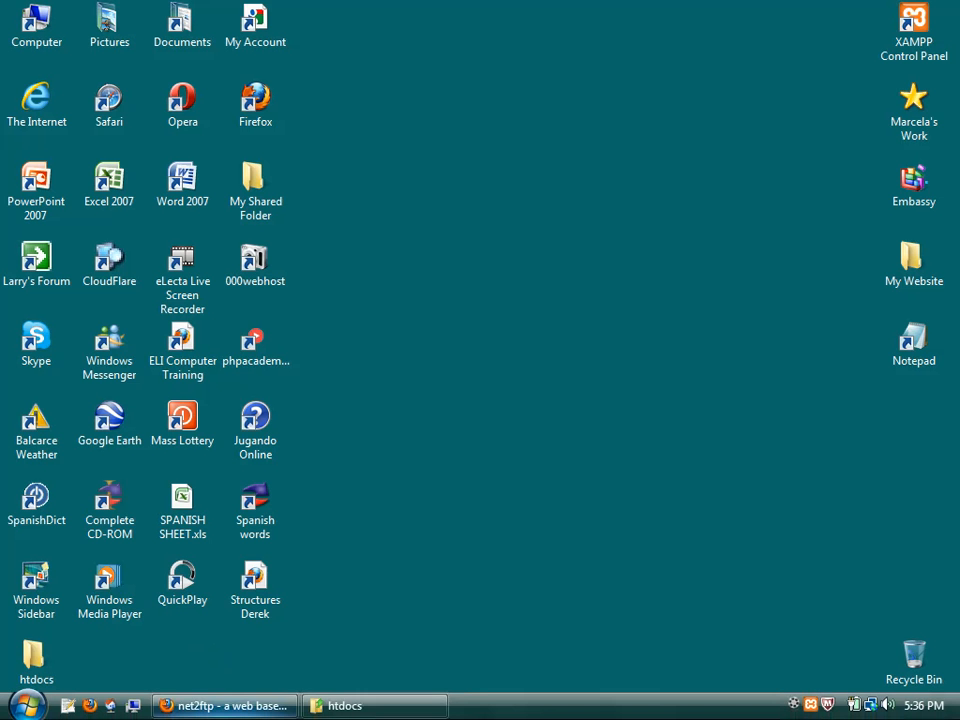
{"action": "left_click", "coordinate": [210, 708]}
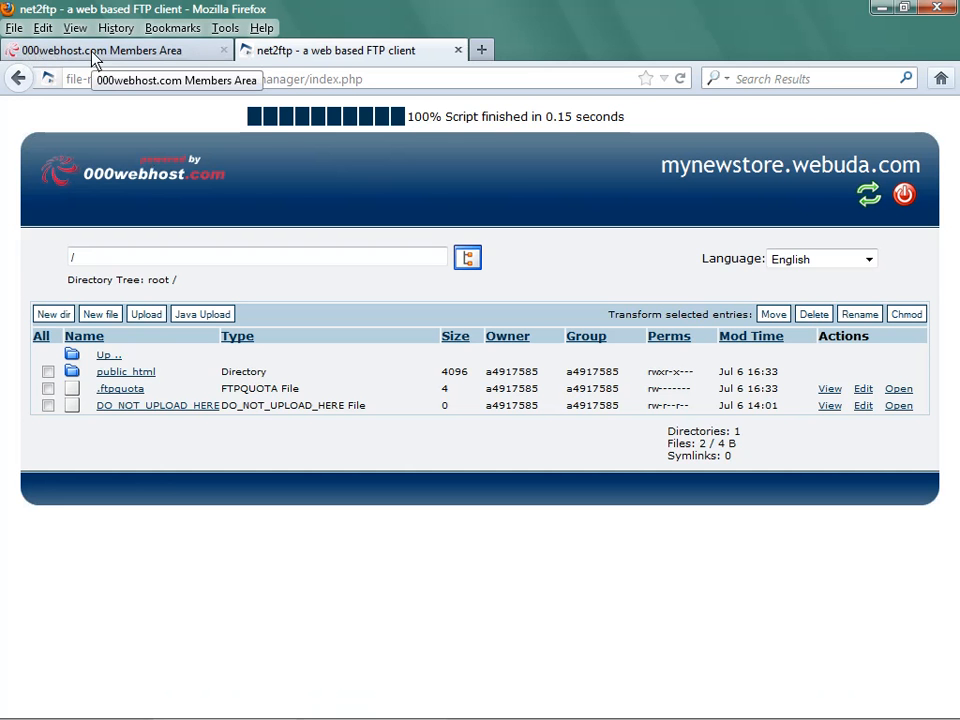
{"action": "left_click", "coordinate": [132, 372]}
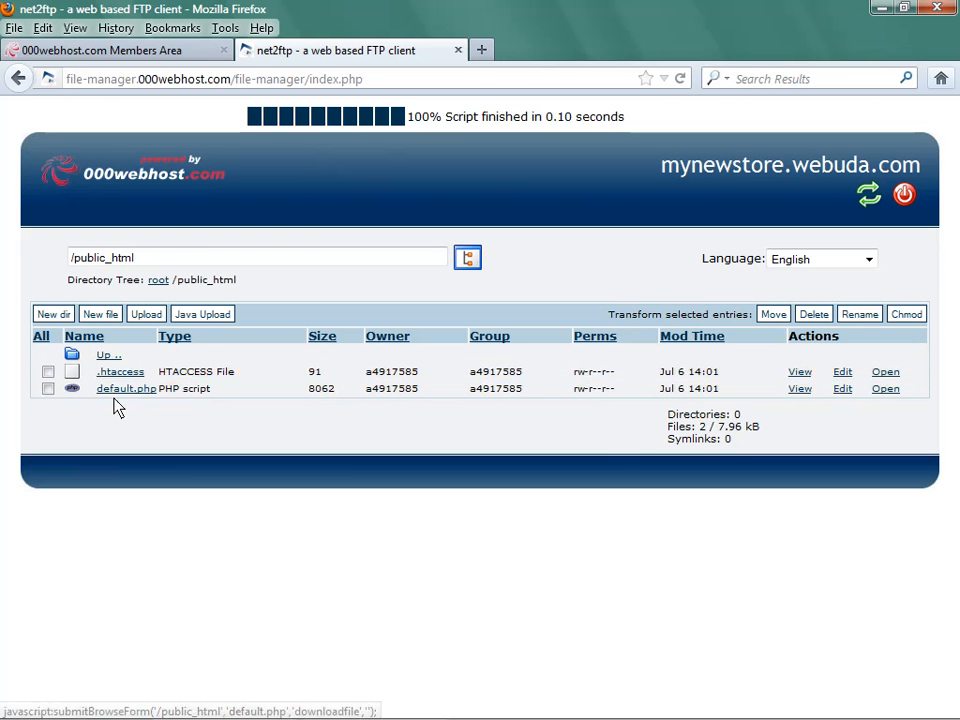
{"action": "left_click", "coordinate": [125, 376]}
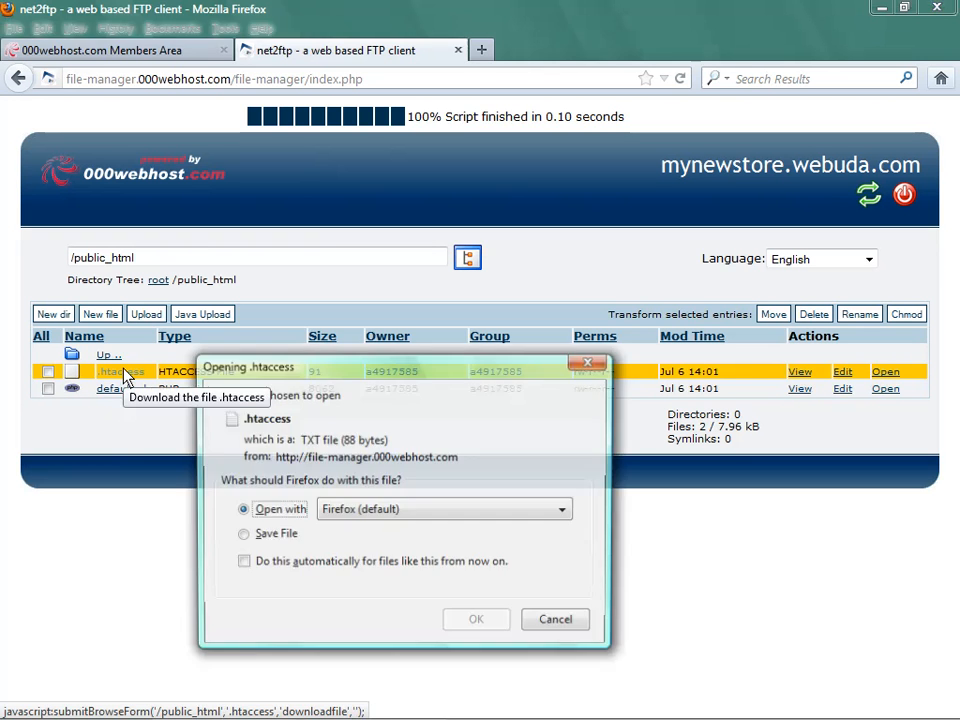
{"action": "left_click", "coordinate": [537, 623]}
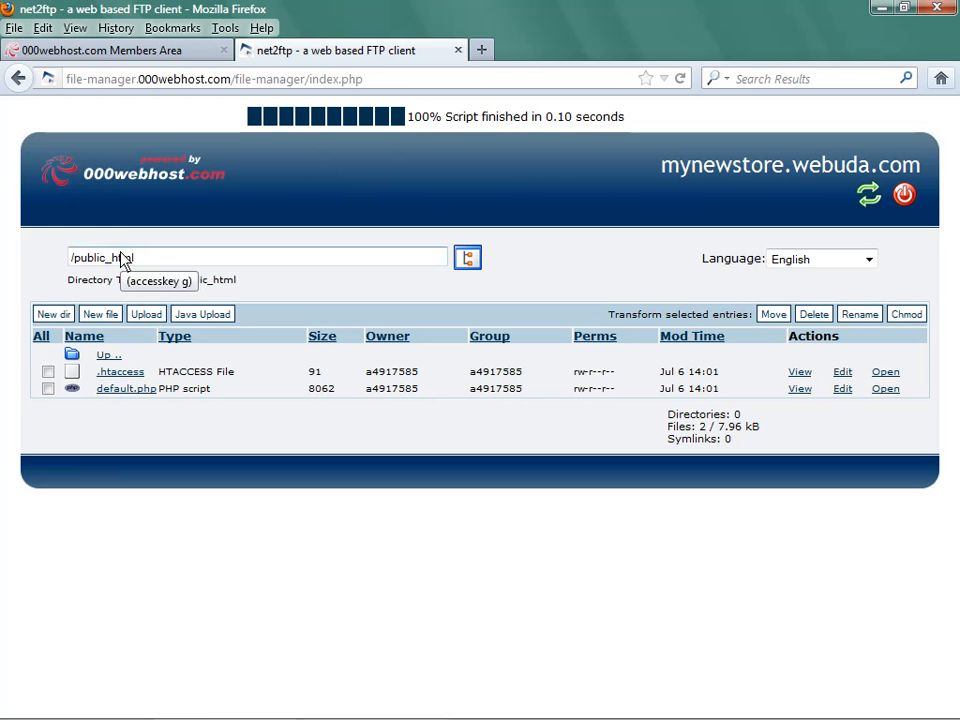
{"action": "left_click_drag", "start_coordinate": [121, 258], "coordinate": [70, 258]}
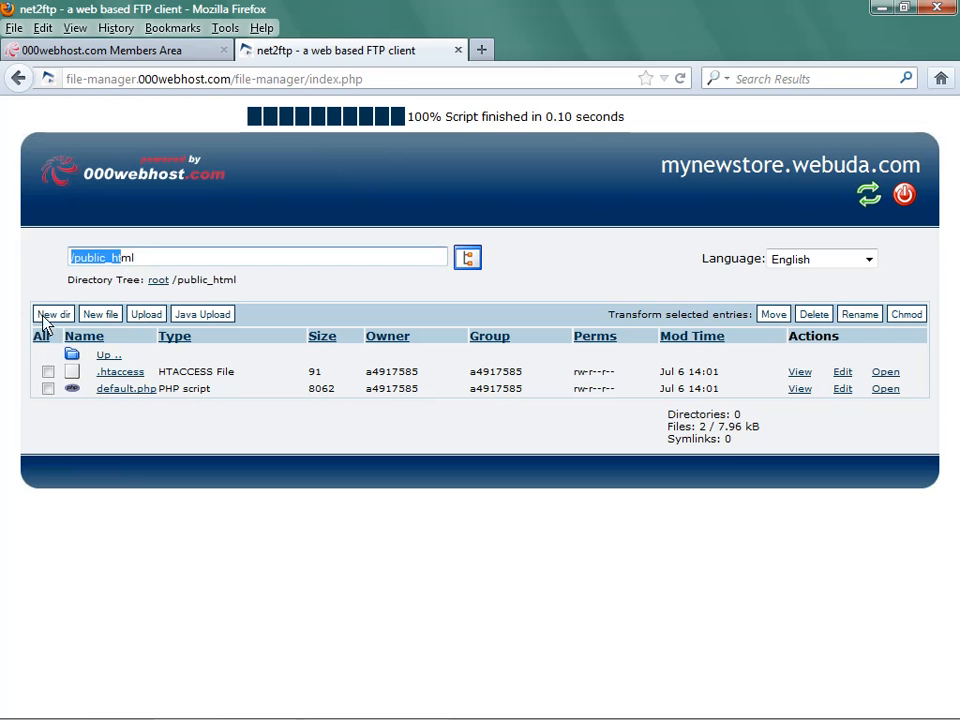
{"action": "left_click_drag", "start_coordinate": [43, 315], "coordinate": [138, 488]}
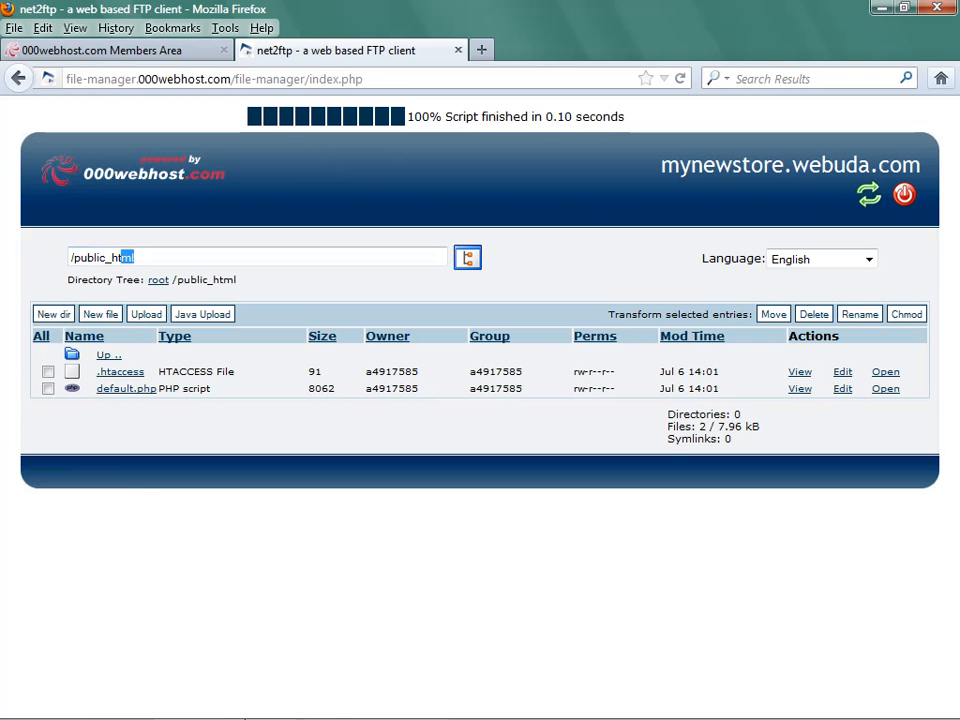
Switch to the local xampp htdocs folder in Windows Explorer and examine its icon folder and the cloth subfolder
{"action": "left_click", "coordinate": [318, 707]}
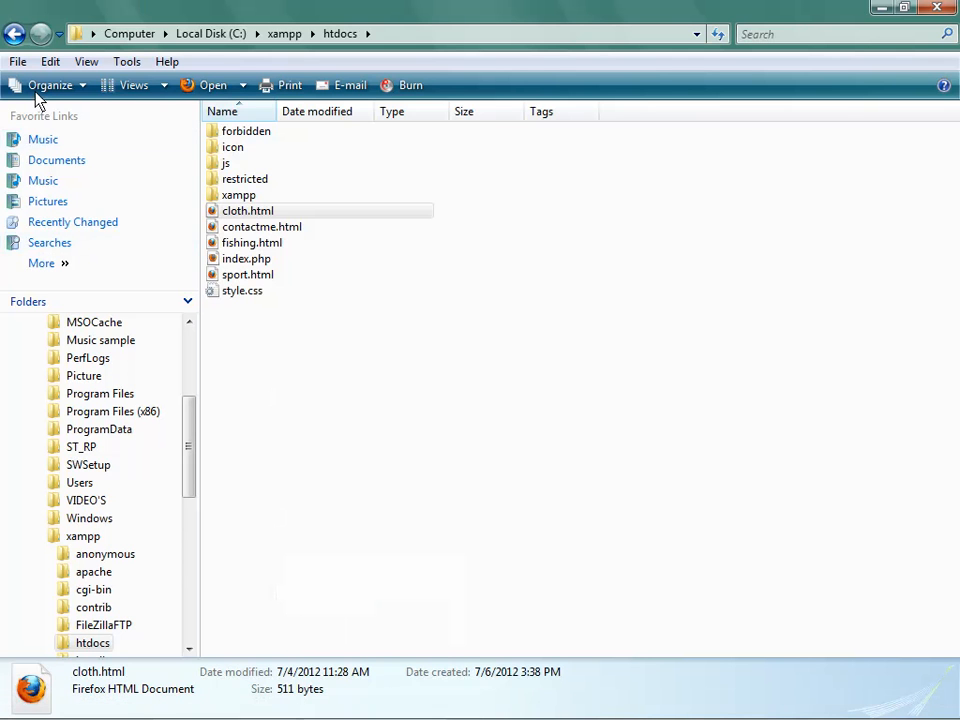
{"action": "left_click", "coordinate": [14, 34]}
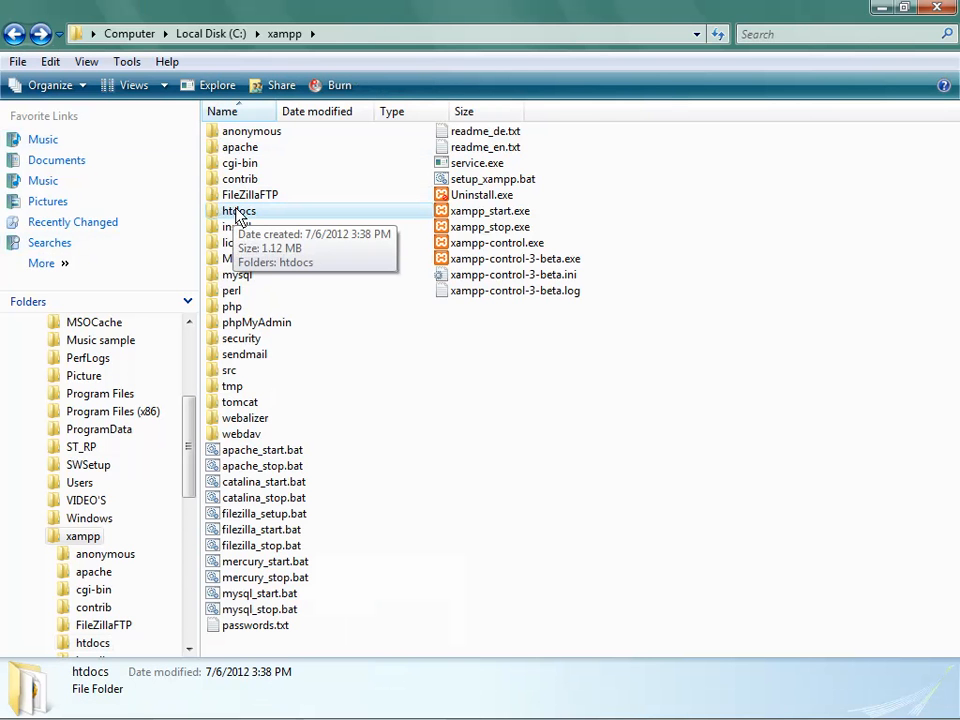
{"action": "double_click", "coordinate": [240, 214]}
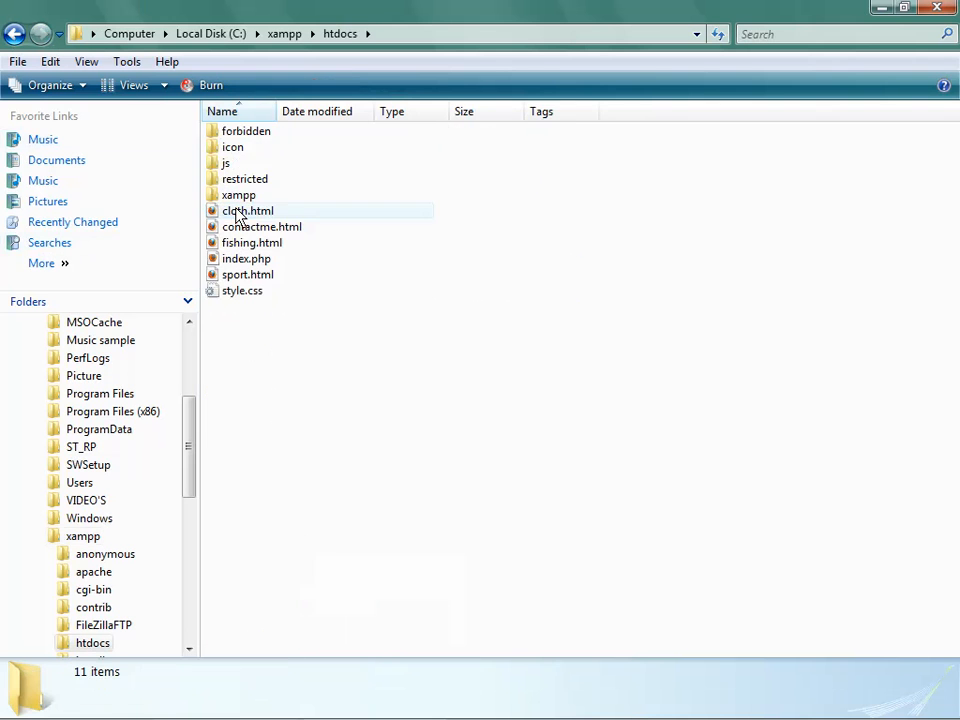
{"action": "double_click", "coordinate": [231, 149]}
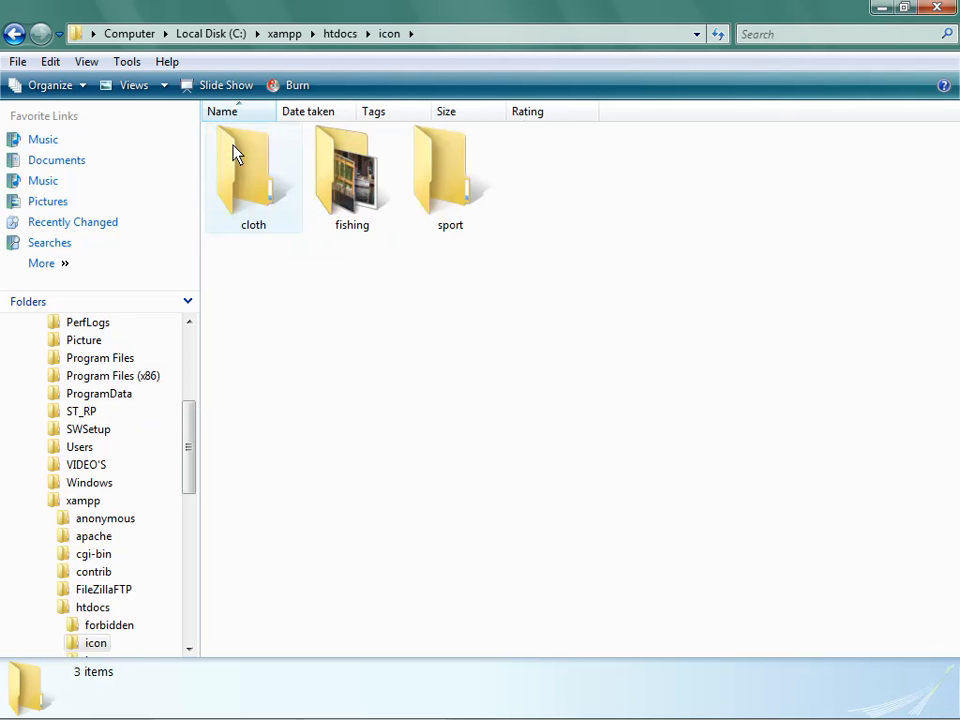
{"action": "double_click", "coordinate": [268, 174]}
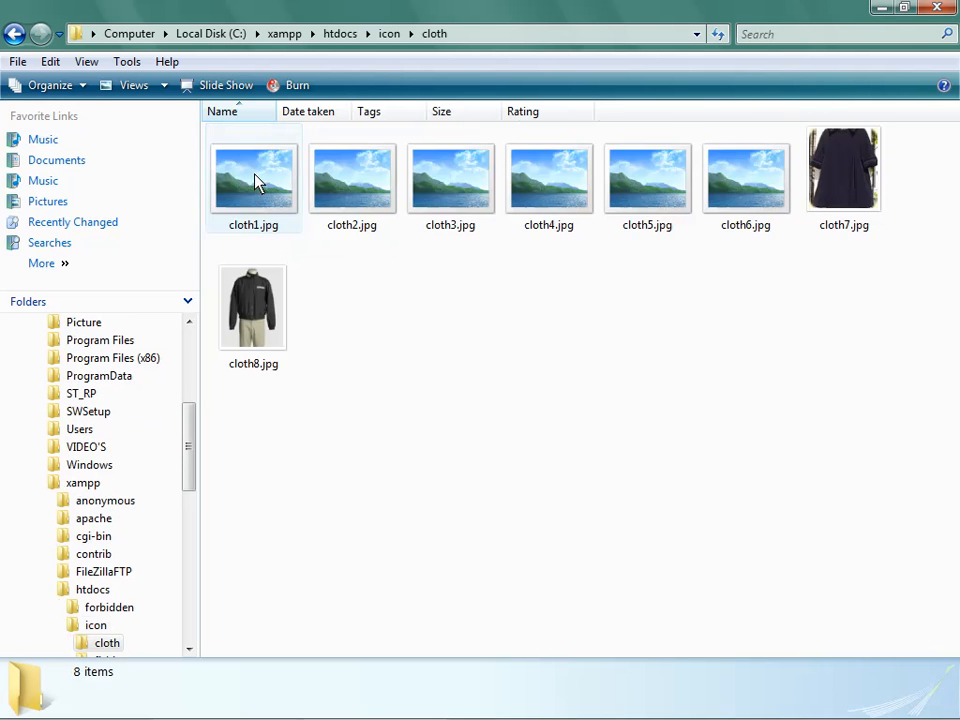
Return to the contents of the local htdocs folder and minimize its window to get back to the web file manager
{"action": "left_click", "coordinate": [14, 34]}
{"action": "left_click", "coordinate": [14, 34]}
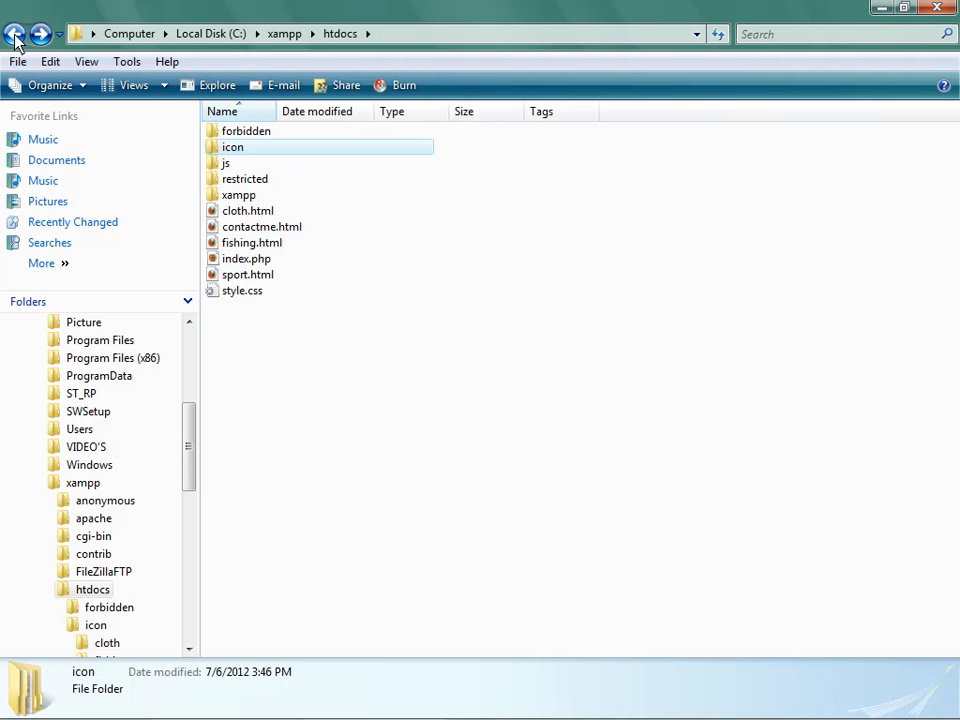
{"action": "left_click", "coordinate": [14, 34]}
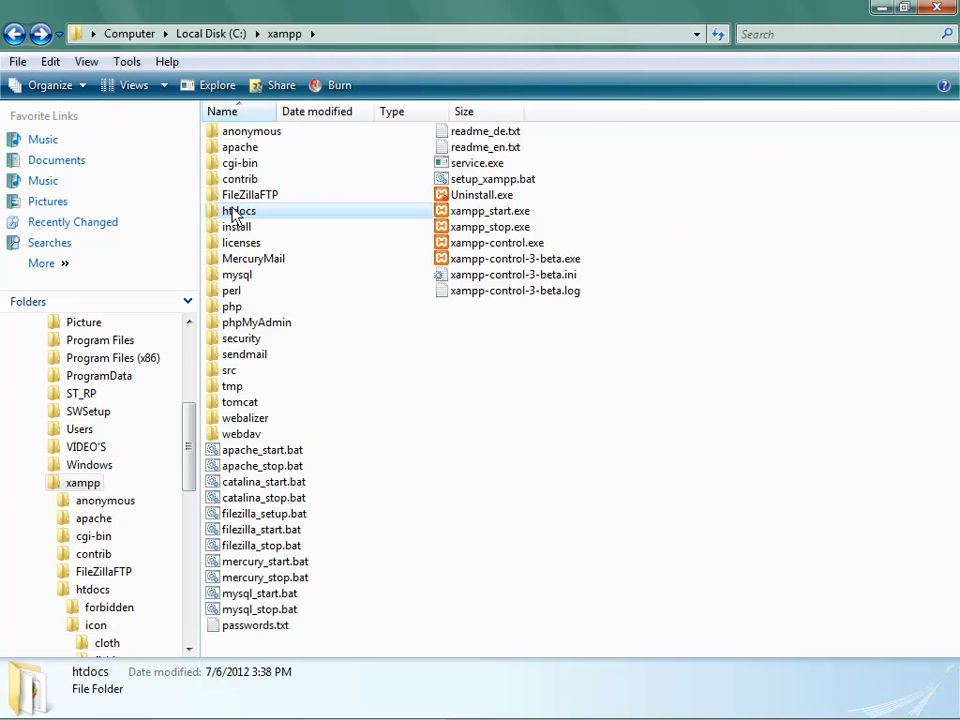
{"action": "double_click", "coordinate": [232, 215]}
{"action": "left_click", "coordinate": [880, 8]}
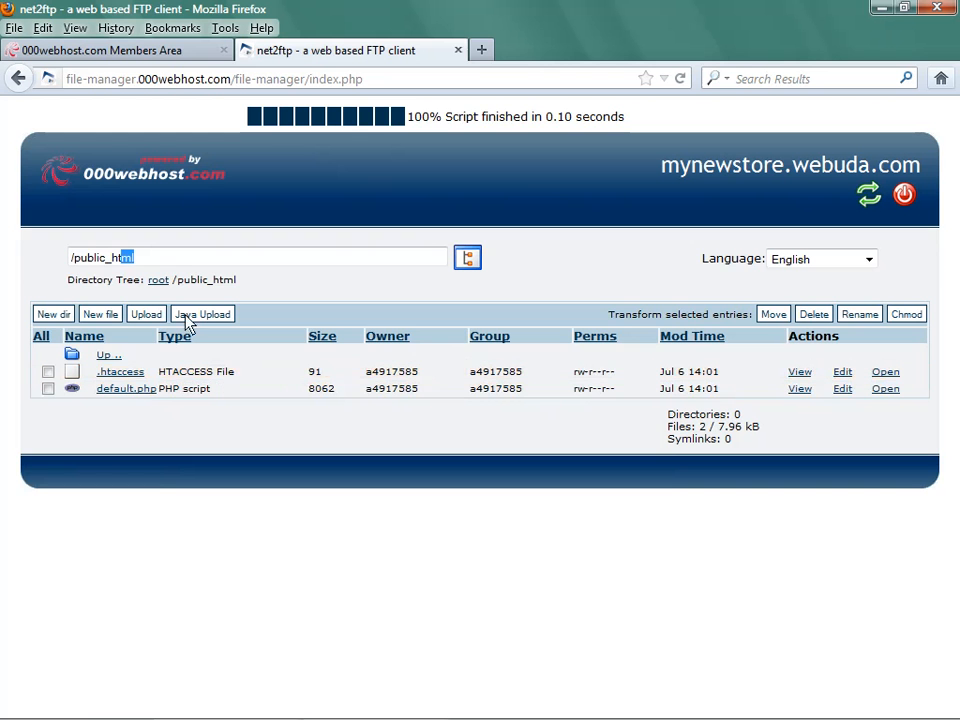
{"action": "left_click", "coordinate": [204, 263]}
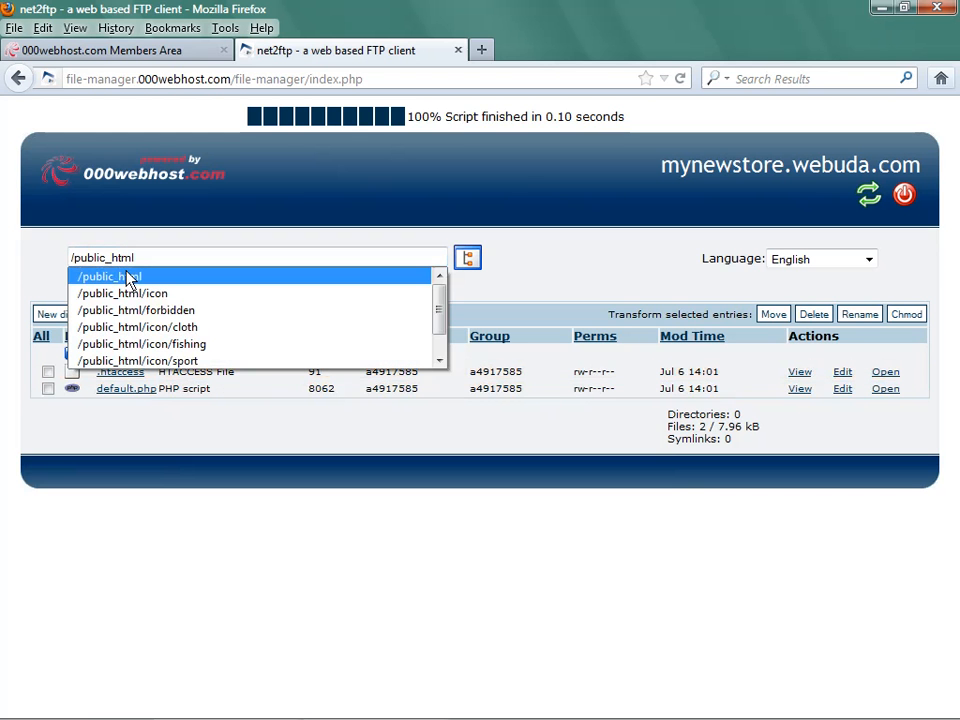
{"action": "left_click", "coordinate": [30, 279]}
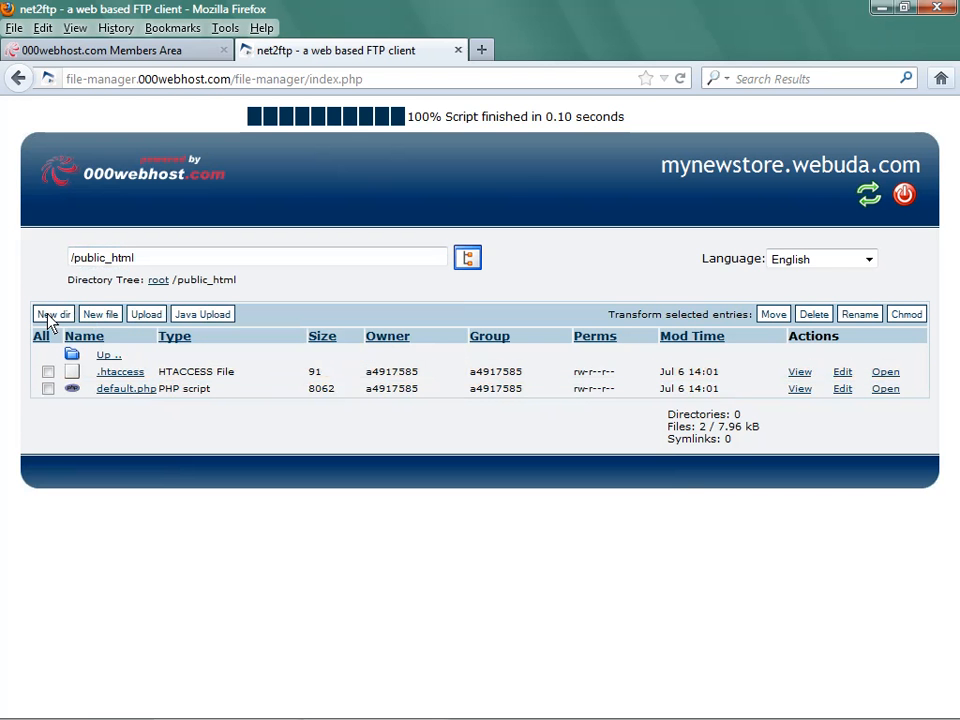
Create the directories forbidden, icon, js and restricted inside /public_html and return to the directory listing
{"action": "left_click", "coordinate": [48, 314]}
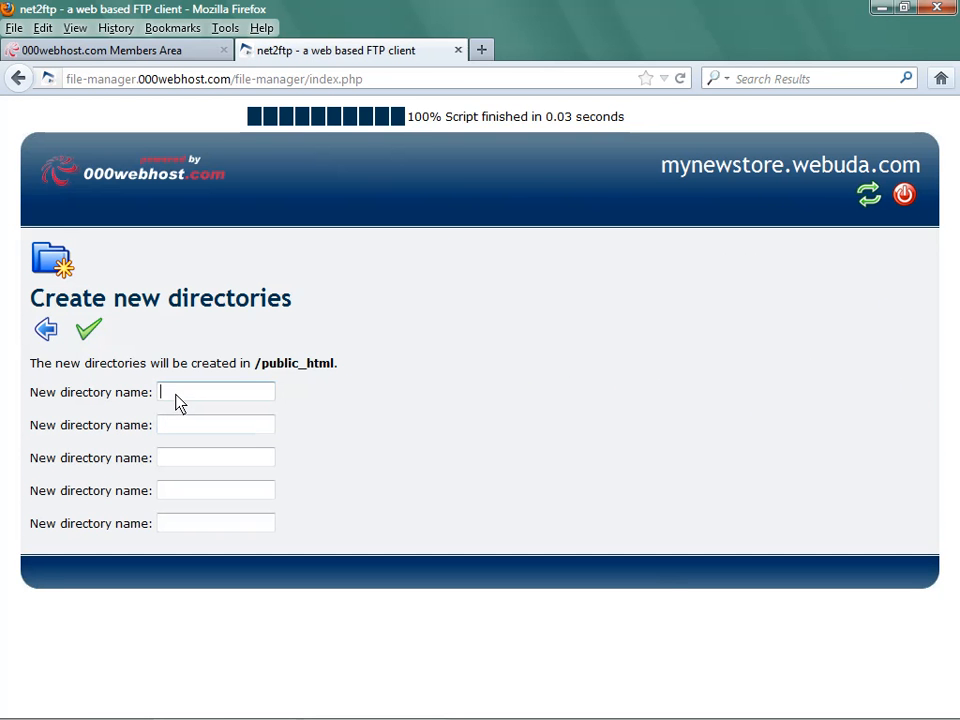
{"action": "type", "text": "for"}
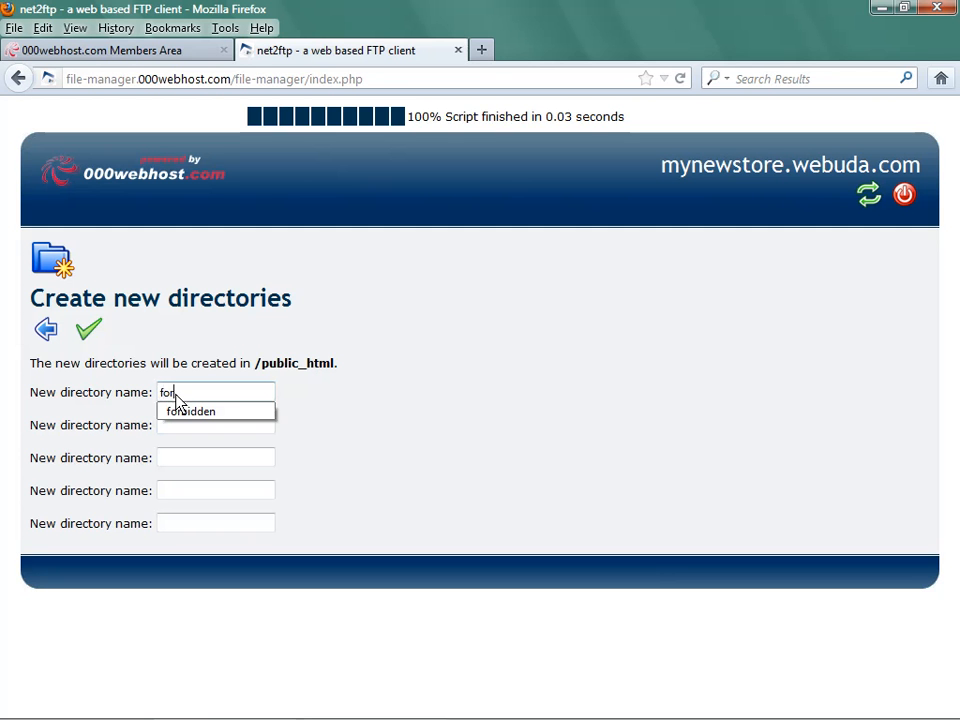
{"action": "type", "text": "bidden"}
{"action": "key", "text": "Tab"}
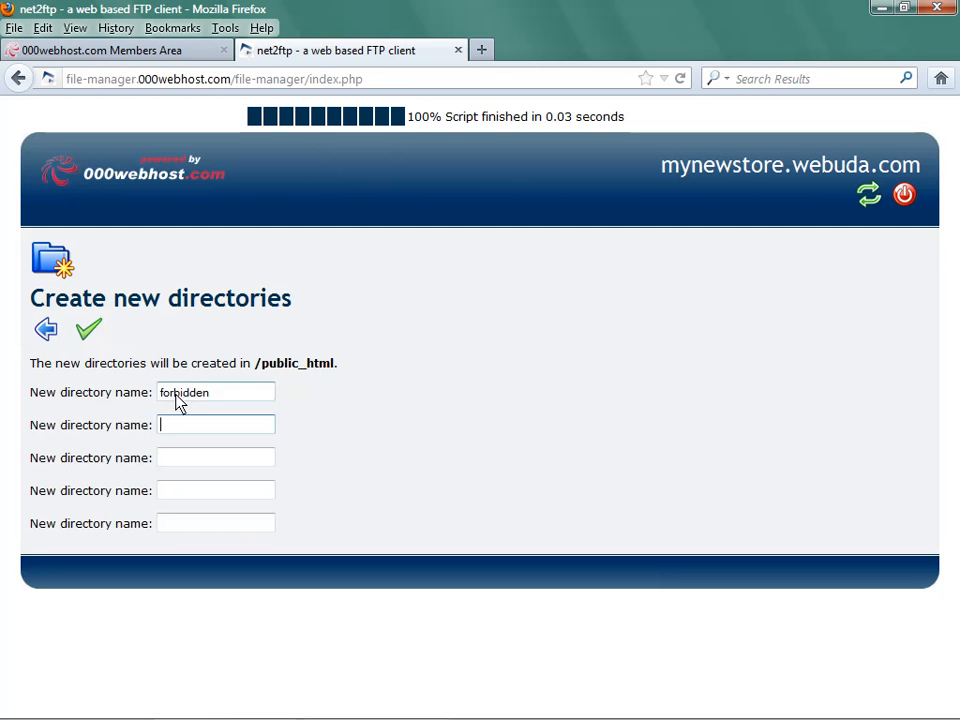
{"action": "type", "text": "icon"}
{"action": "key", "text": "Tab"}
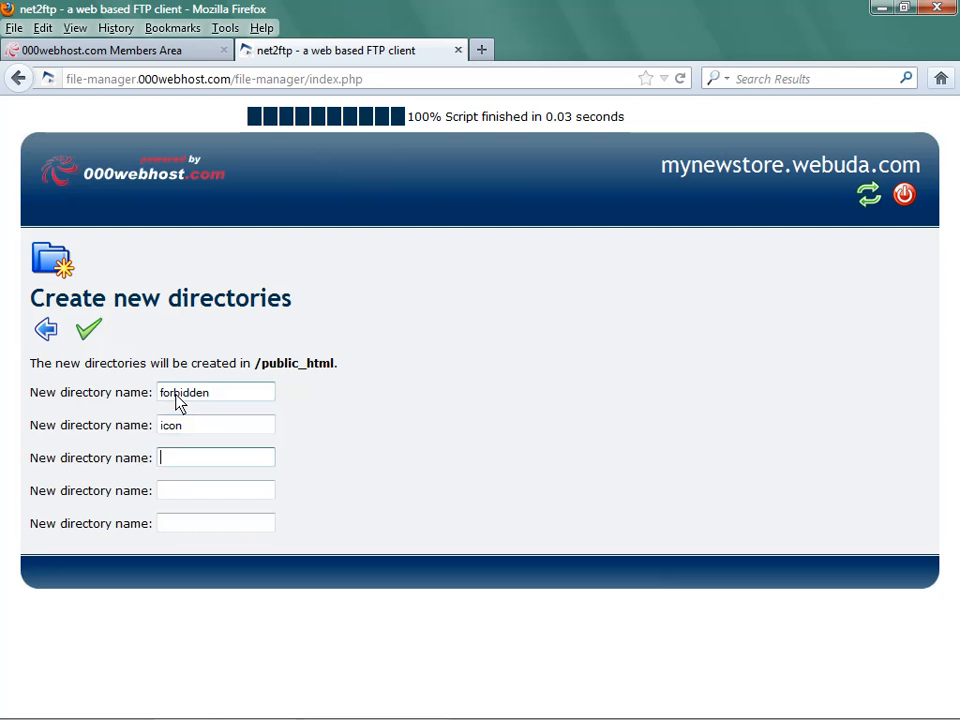
{"action": "type", "text": "js"}
{"action": "key", "text": "Tab"}
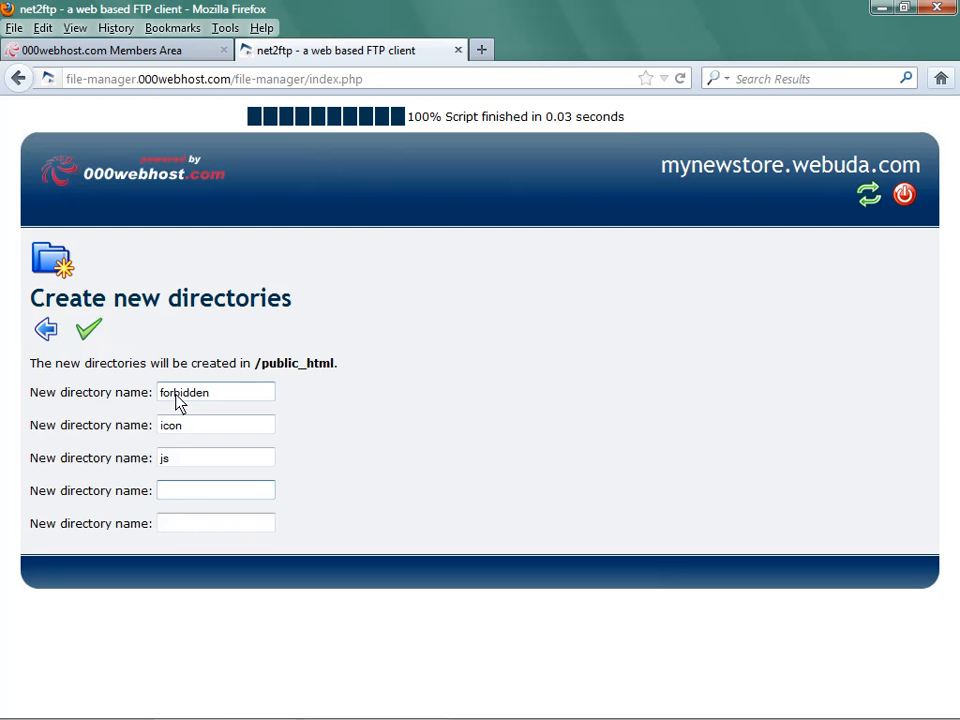
{"action": "type", "text": "restricted"}
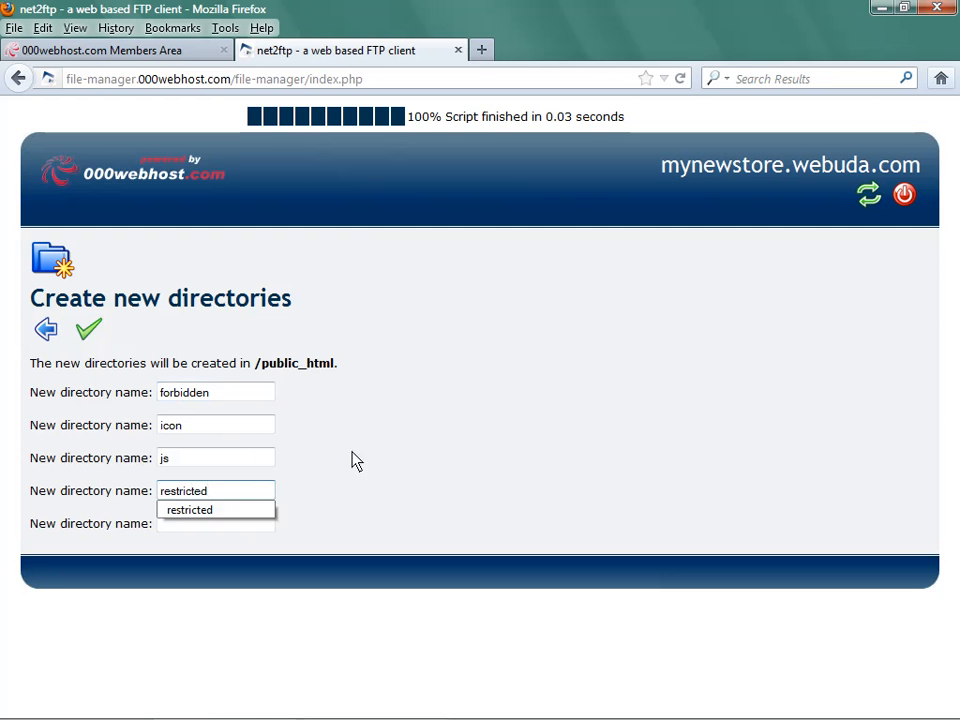
{"action": "left_click", "coordinate": [396, 451]}
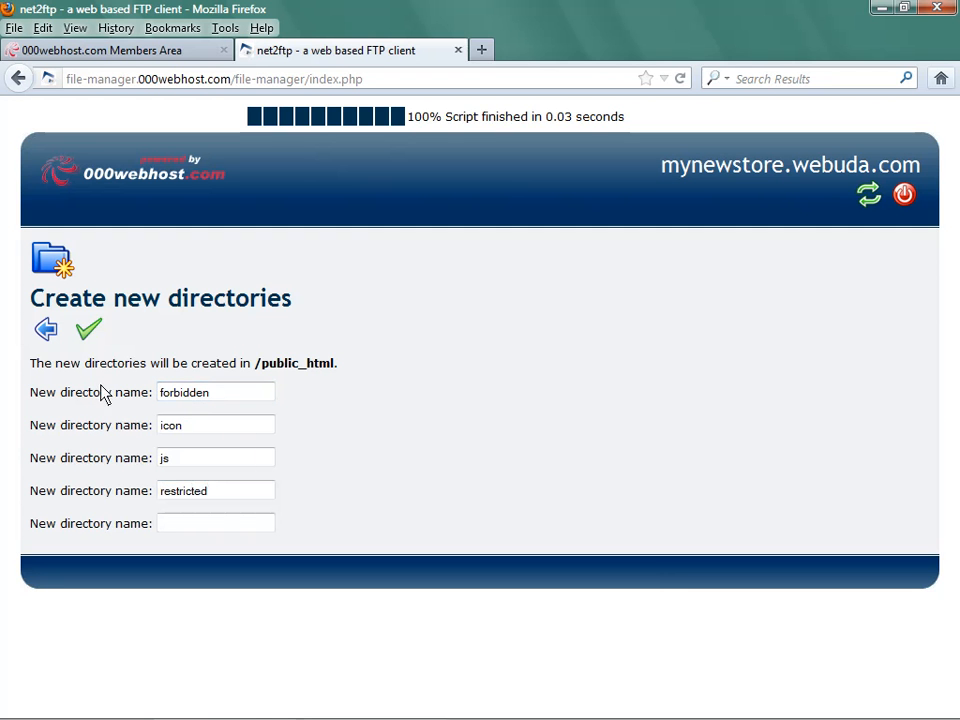
{"action": "left_click", "coordinate": [88, 330]}
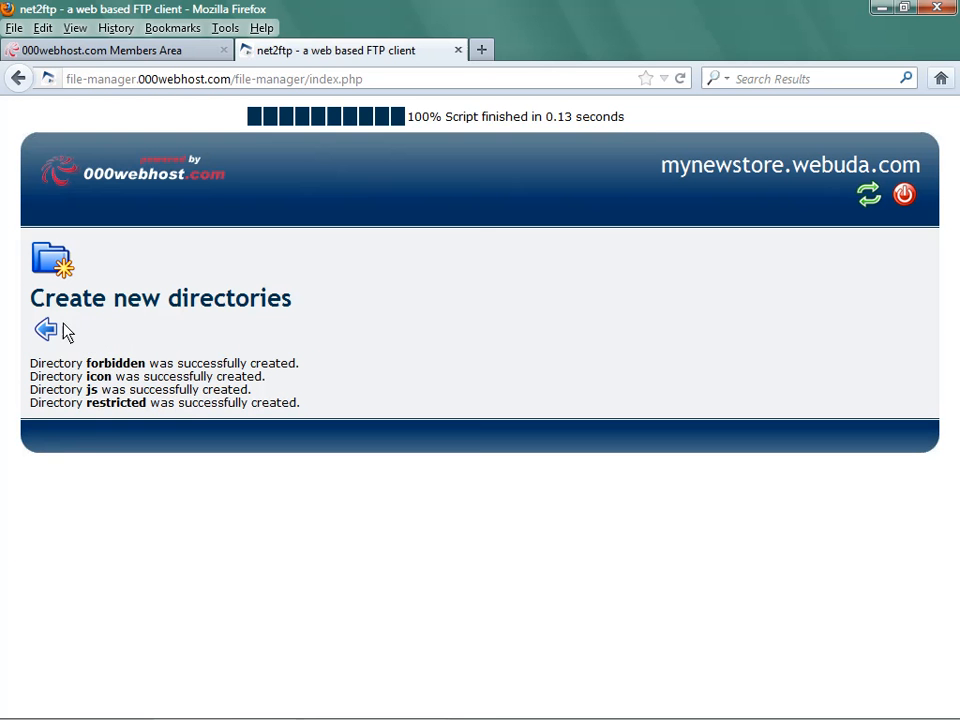
{"action": "left_click", "coordinate": [47, 332]}
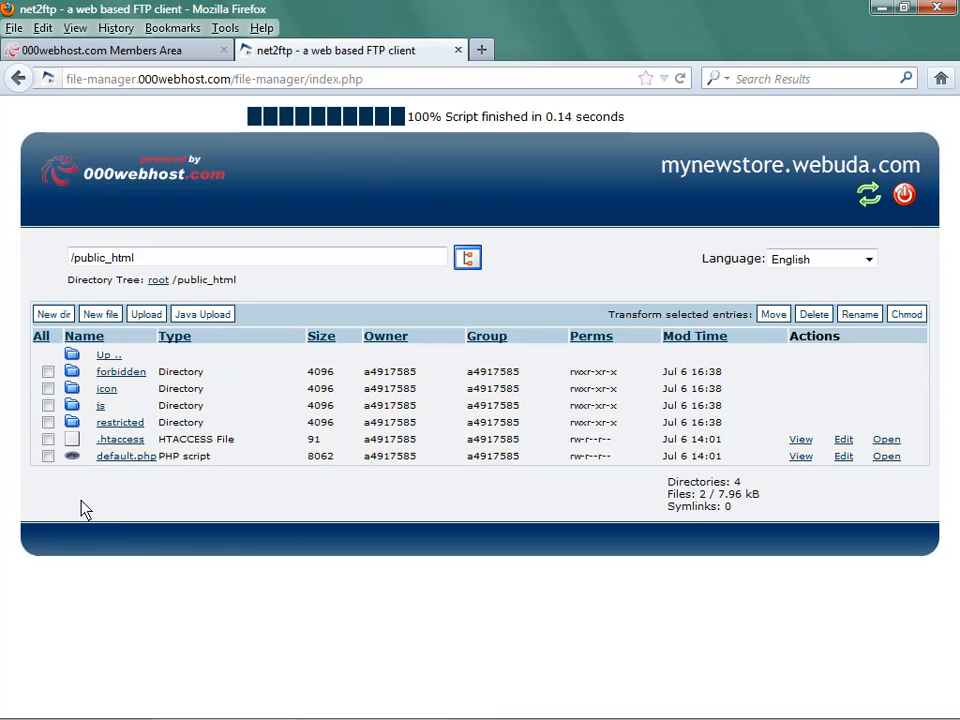
Select .htaccess, .htpasswd and readme.auth_remote.txt from the local htdocs\forbidden folder for upload to /public_html/forbidden
{"action": "left_click", "coordinate": [120, 373]}
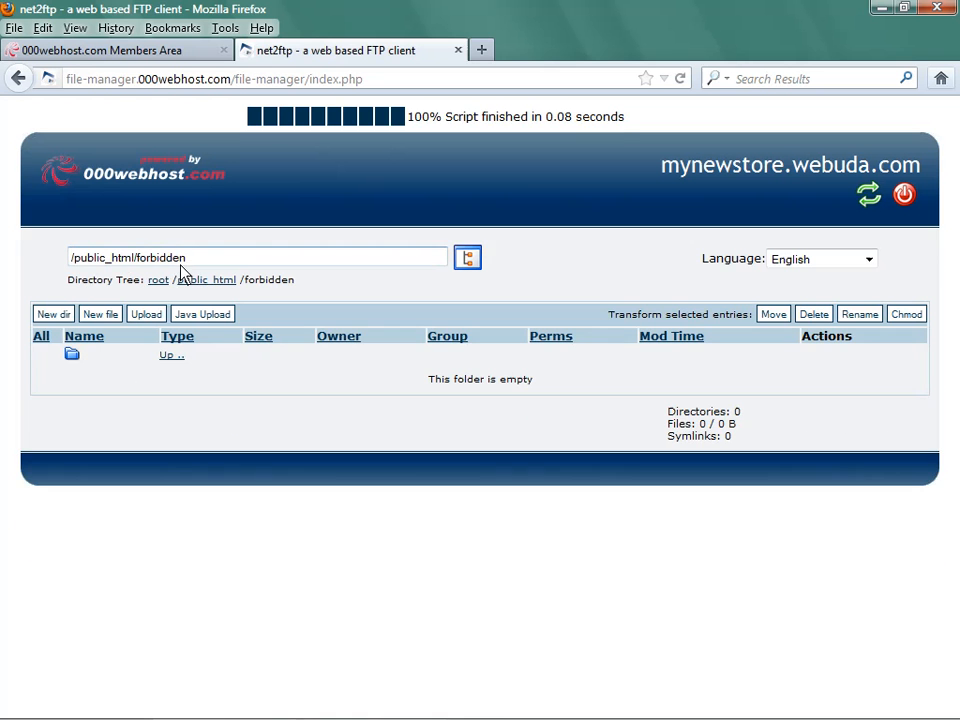
{"action": "left_click", "coordinate": [146, 316]}
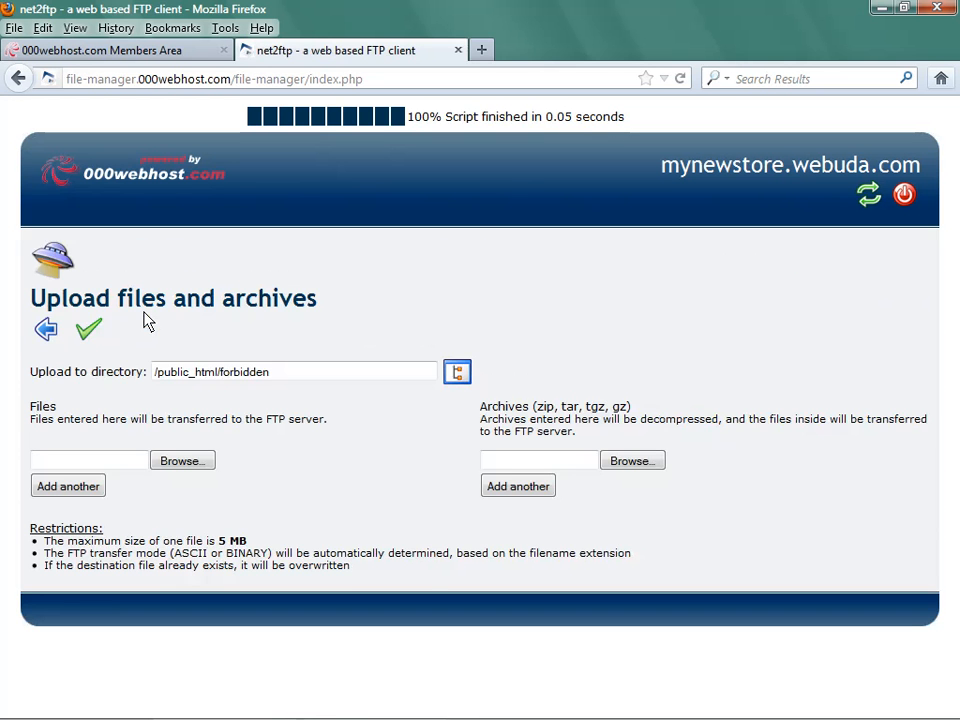
{"action": "left_click", "coordinate": [180, 463]}
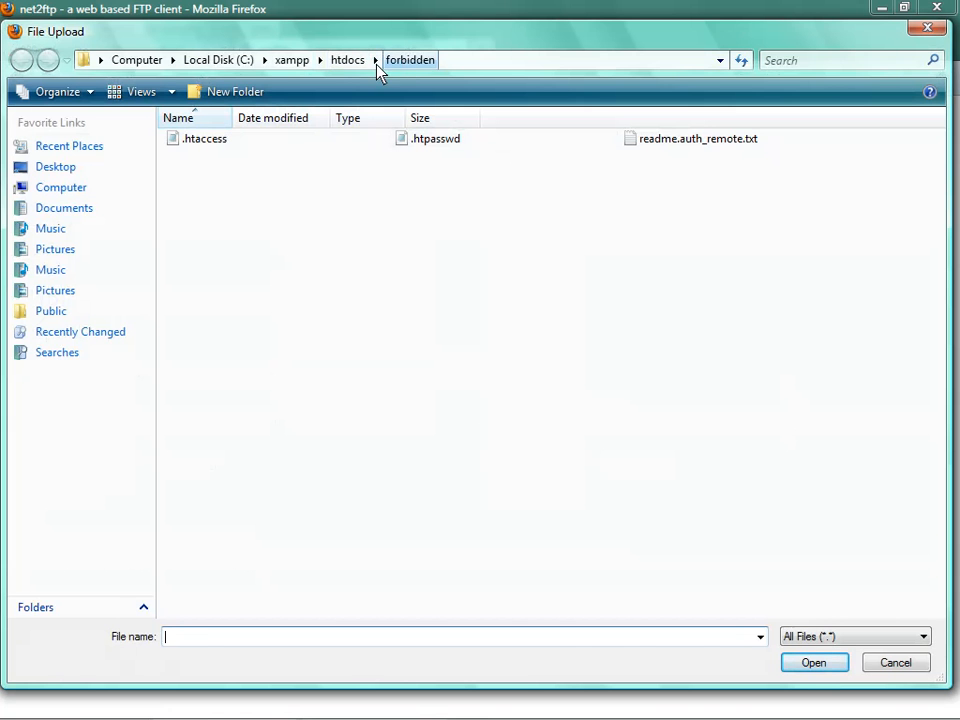
{"action": "double_click", "coordinate": [199, 144]}
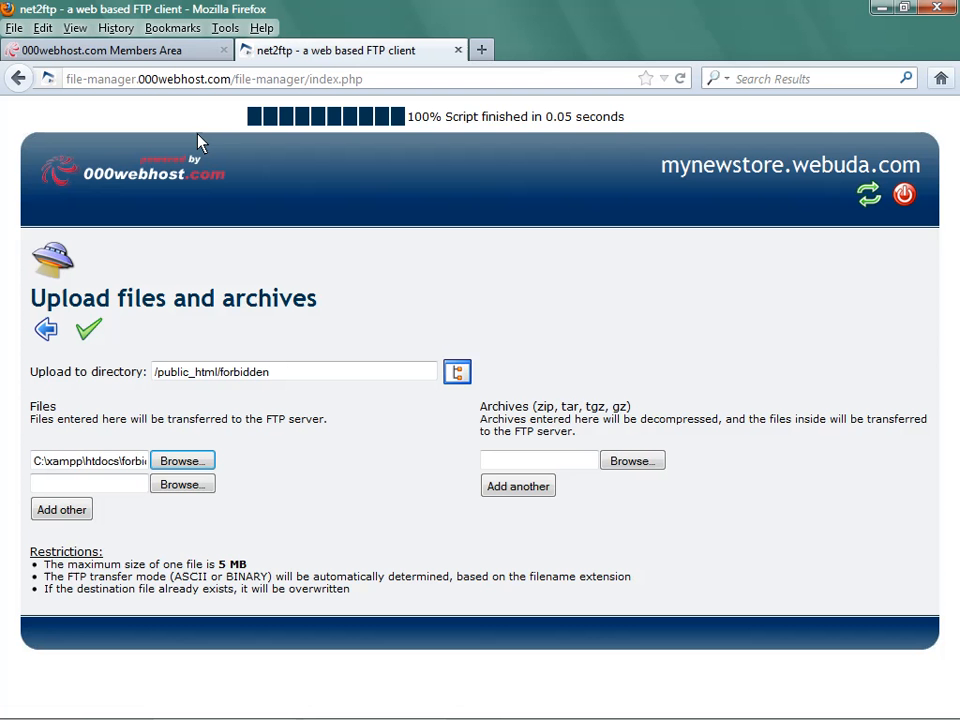
{"action": "left_click", "coordinate": [192, 487]}
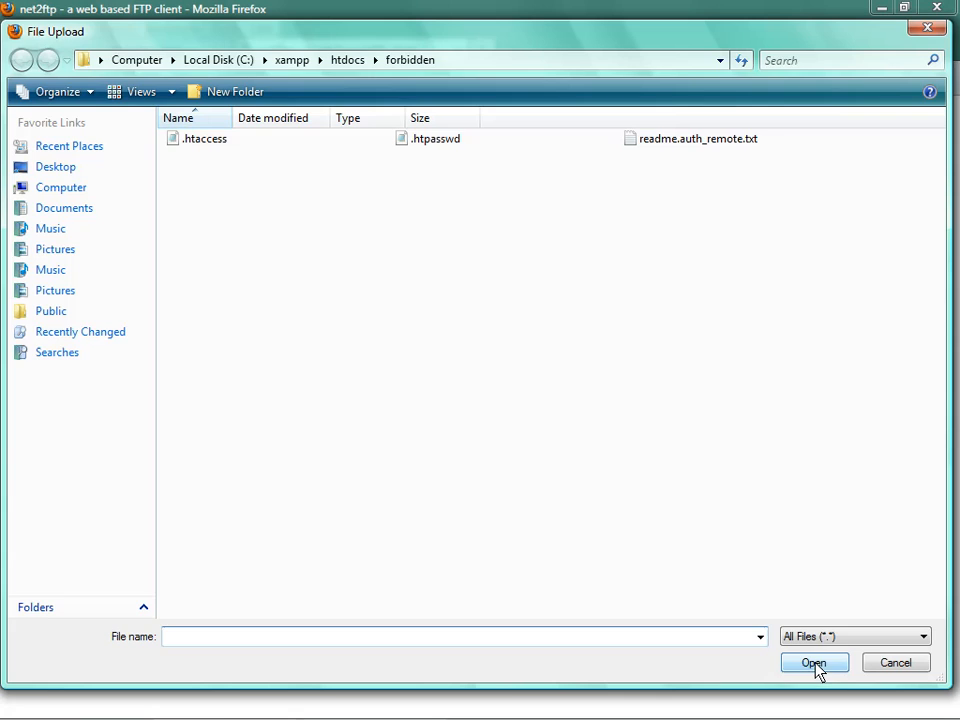
{"action": "double_click", "coordinate": [458, 141]}
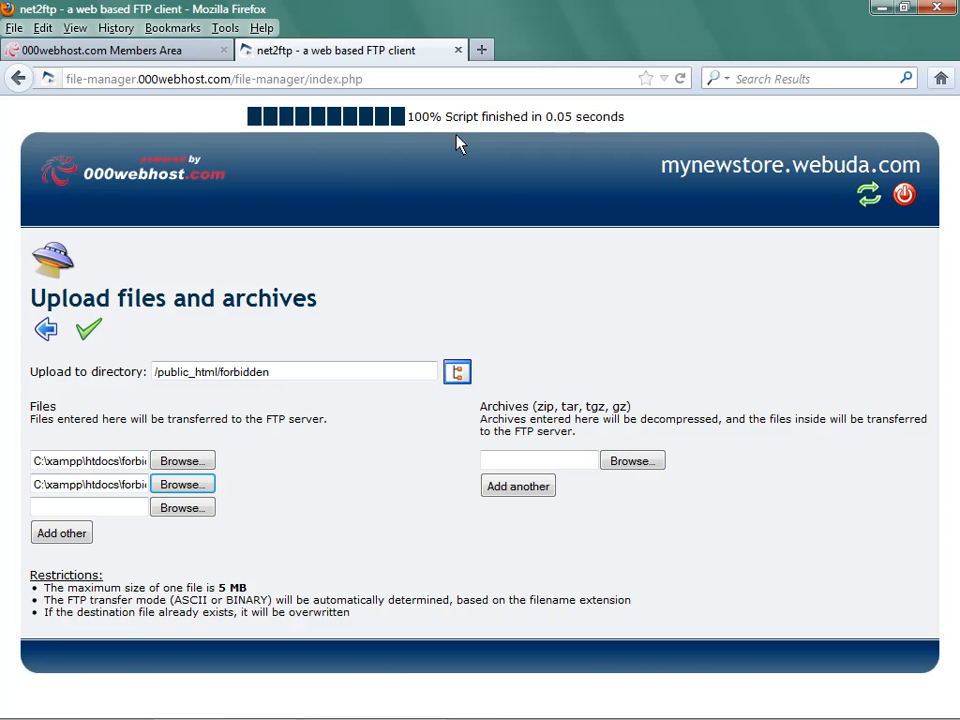
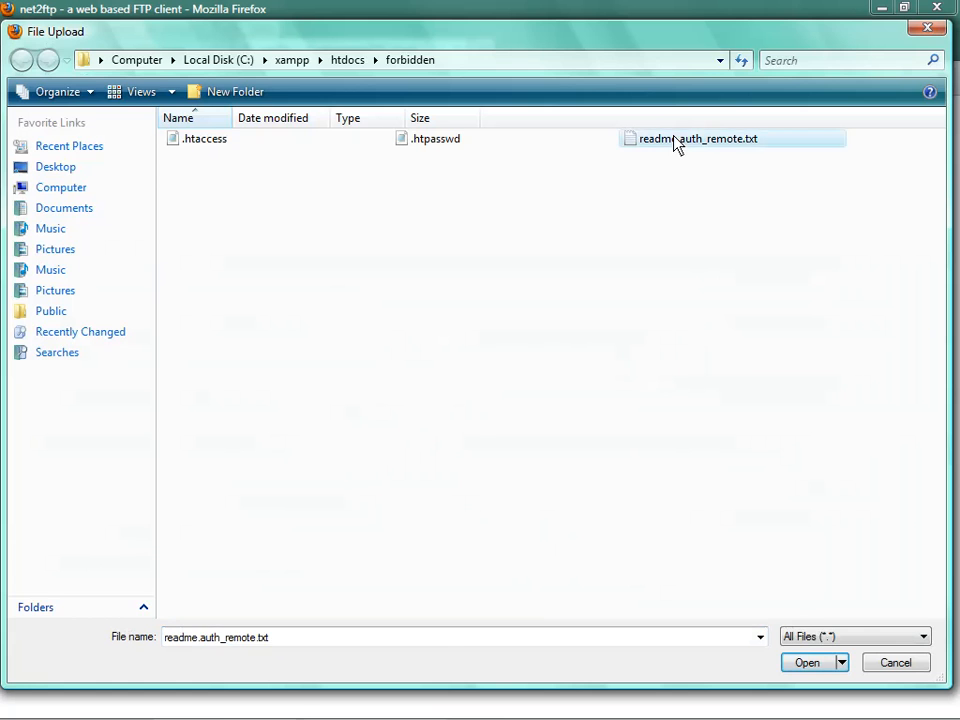
{"action": "double_click", "coordinate": [675, 141]}
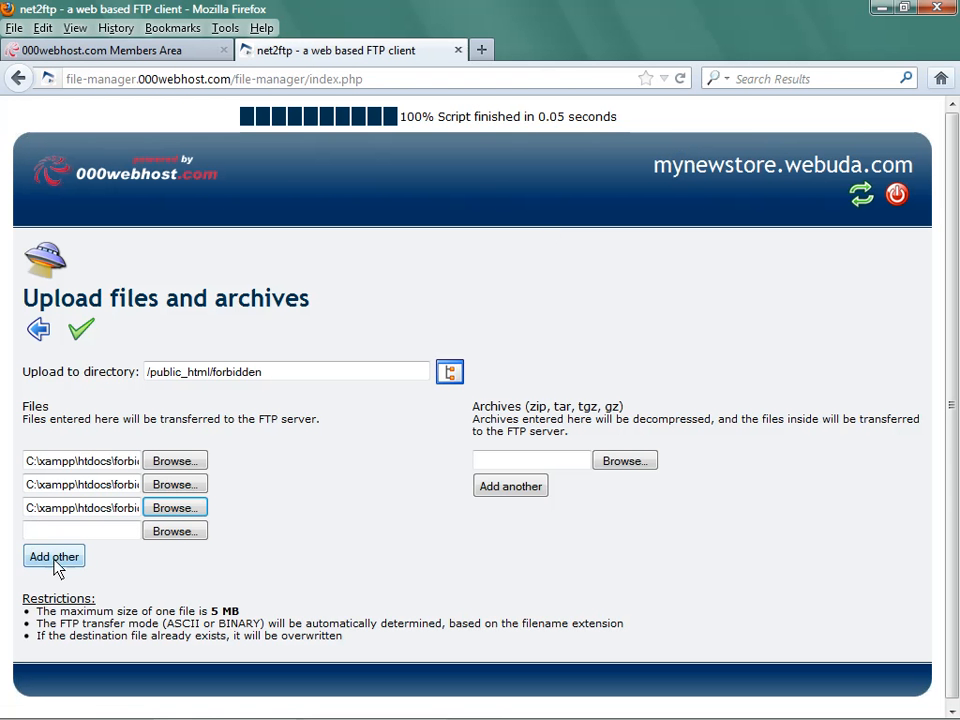
Transfer the selected files to /public_html/forbidden and return to the /public_html directory listing
{"action": "left_click", "coordinate": [82, 338]}
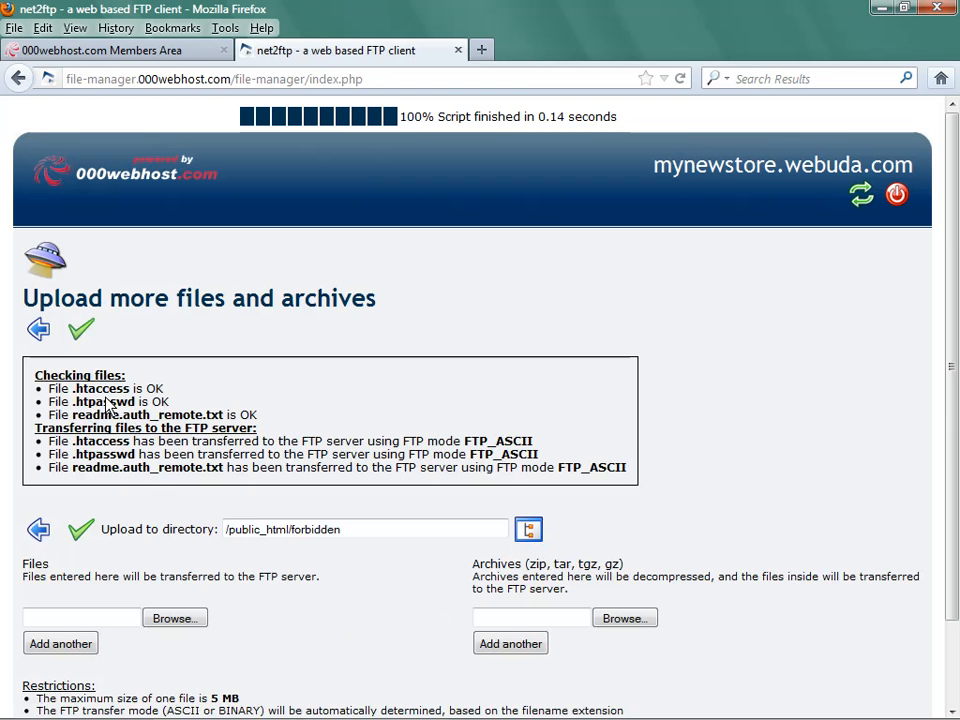
{"action": "left_click", "coordinate": [82, 333]}
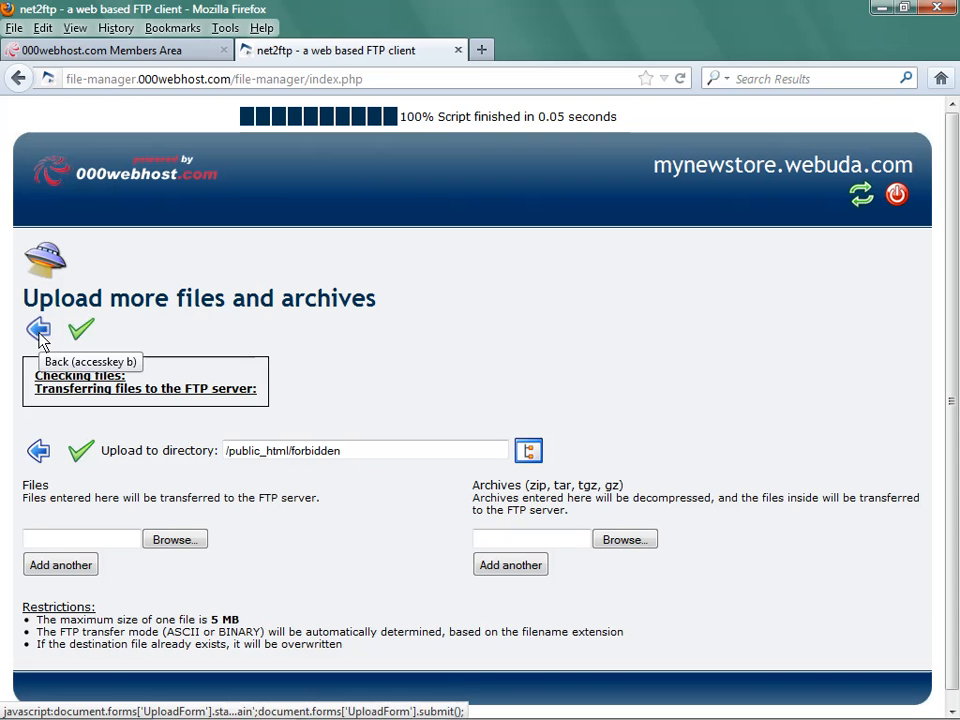
{"action": "left_click", "coordinate": [38, 331]}
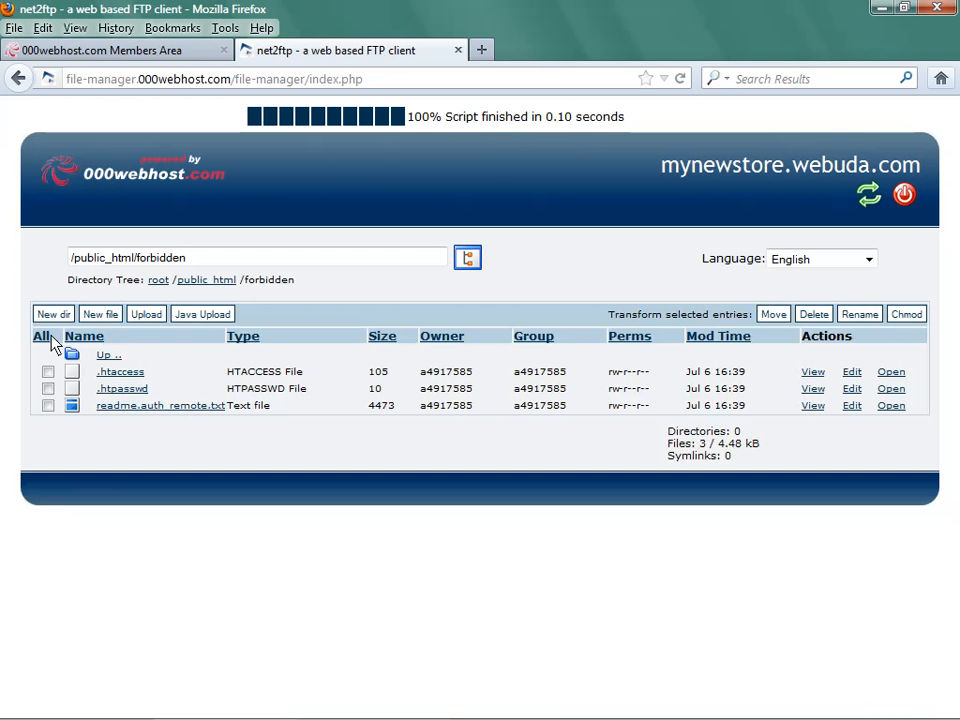
{"action": "left_click", "coordinate": [71, 356]}
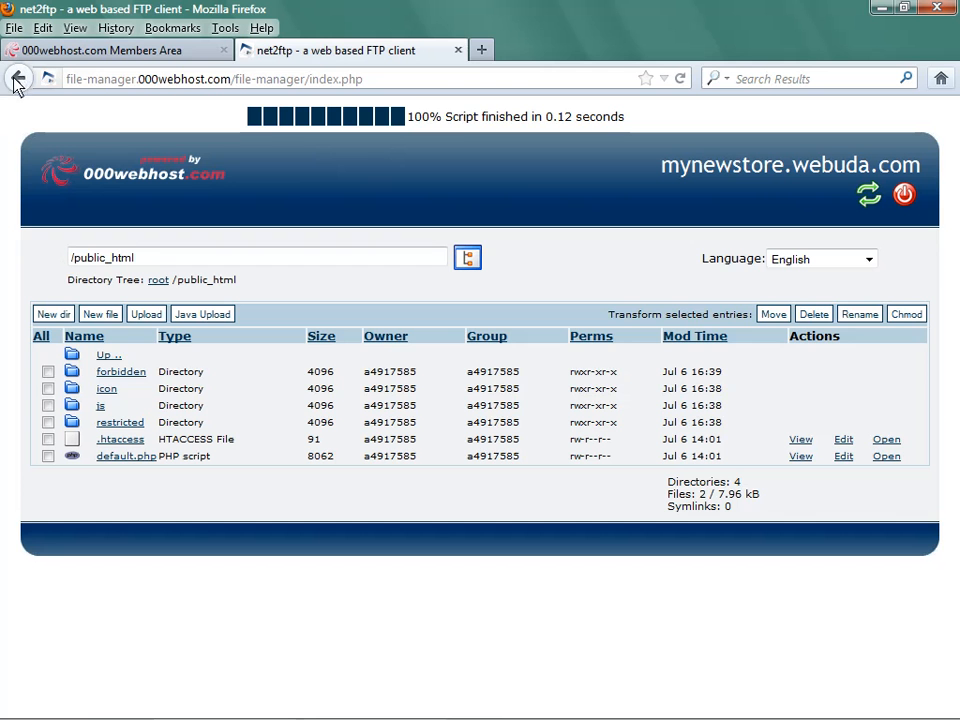
Create the directories cloth, fishing and sport inside /public_html/icon and return to the icon directory listing
{"action": "left_click", "coordinate": [107, 390]}
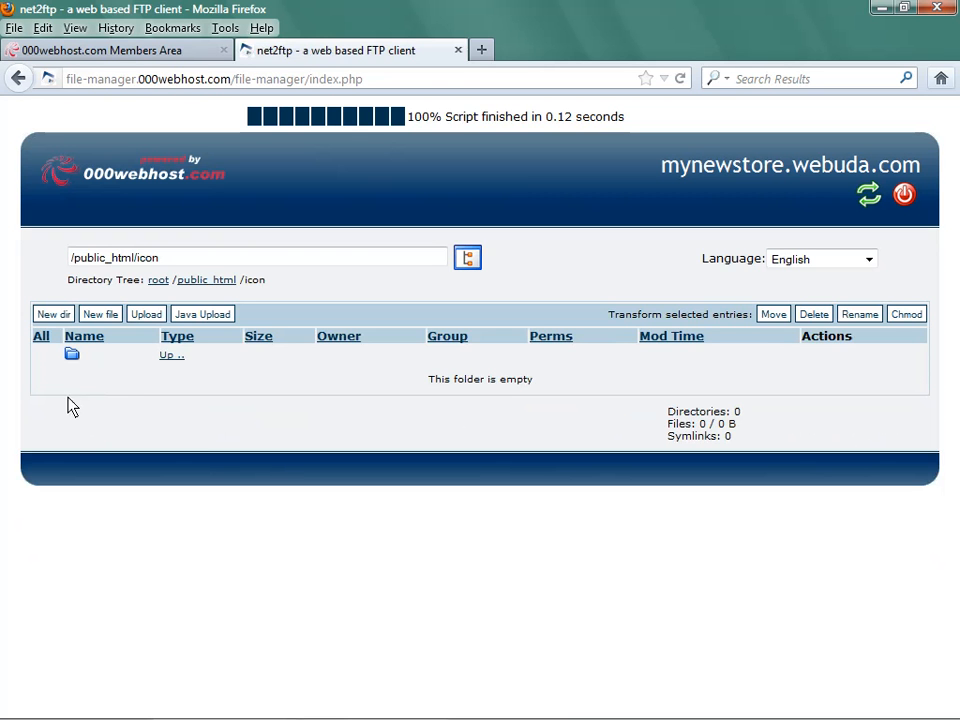
{"action": "left_click", "coordinate": [55, 315]}
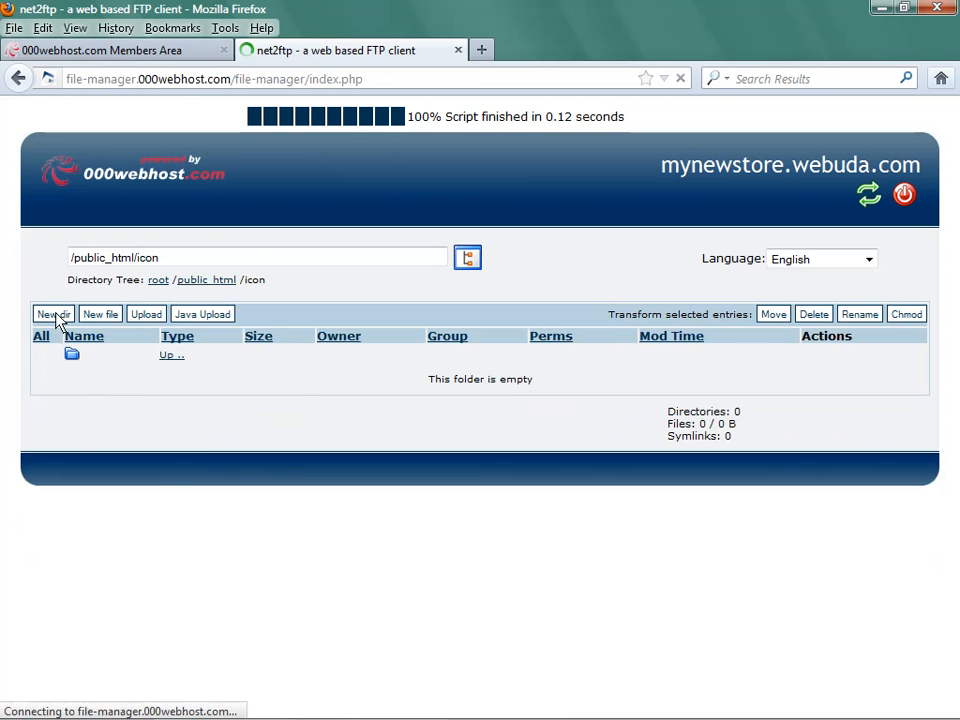
{"action": "left_click", "coordinate": [178, 394]}
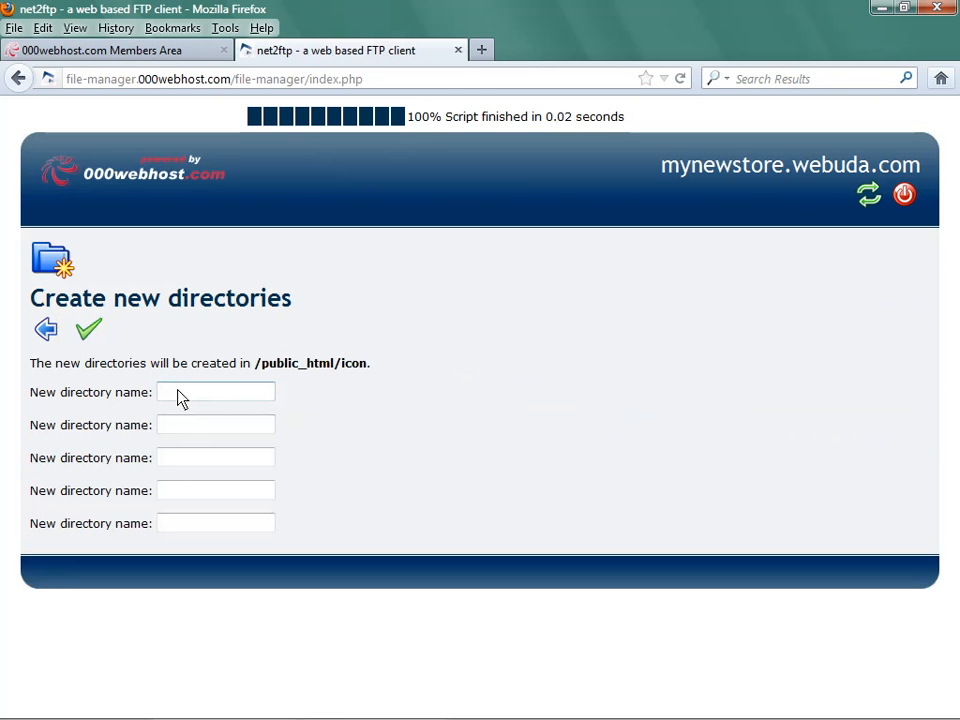
{"action": "type", "text": "cloth"}
{"action": "key", "text": "Tab"}
{"action": "type", "text": "fishing"}
{"action": "key", "text": "Tab"}
{"action": "type", "text": "spor"}
{"action": "left_click", "coordinate": [88, 333]}
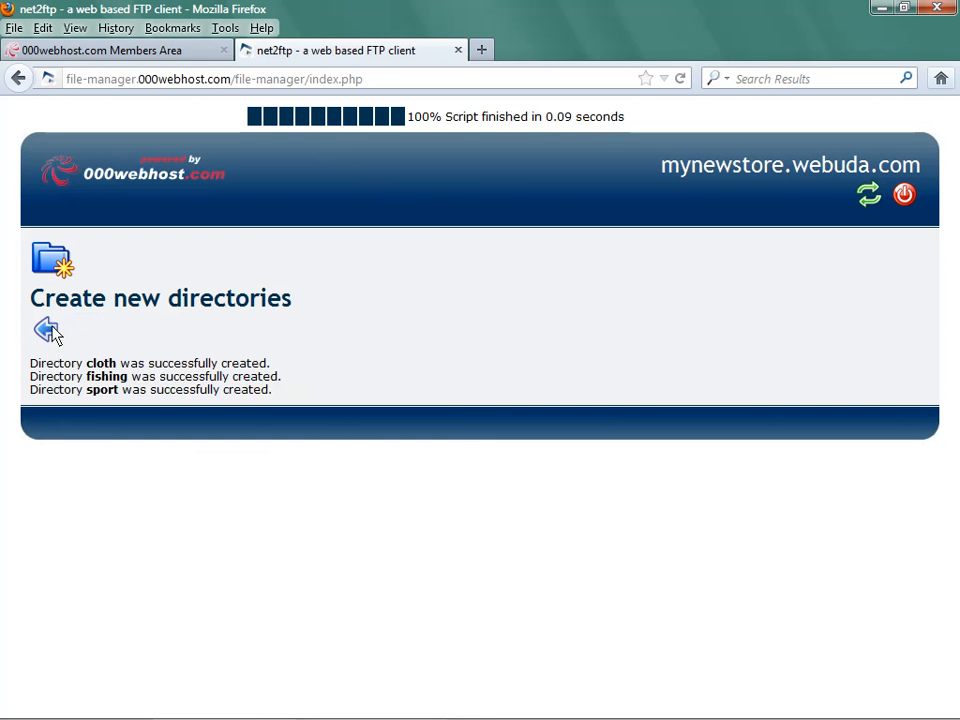
{"action": "left_click", "coordinate": [46, 333]}
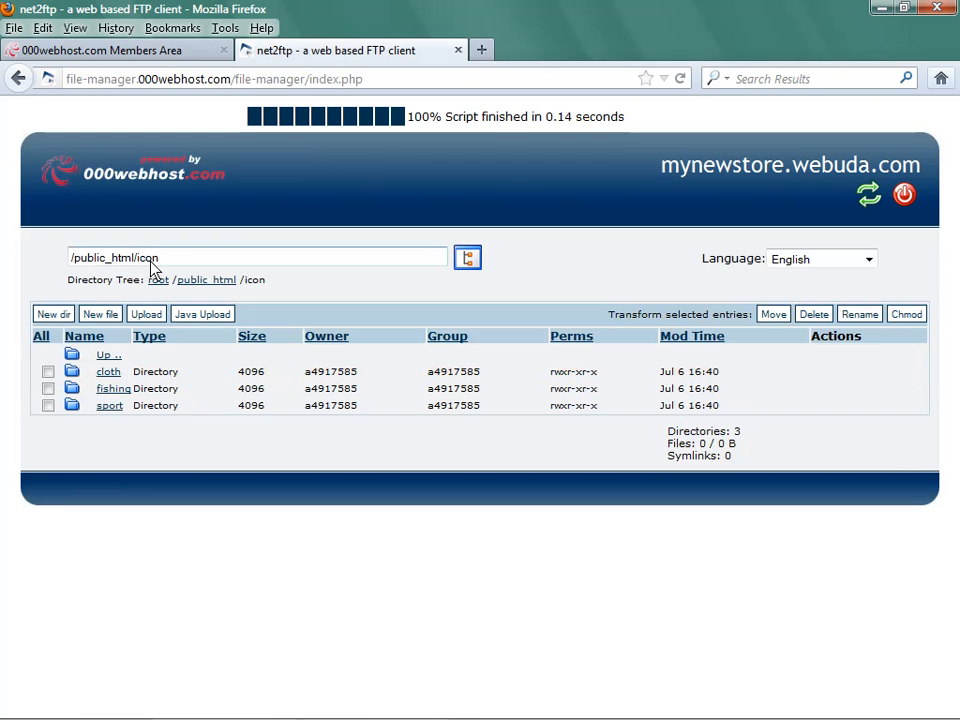
Start an upload to /public_html/icon/cloth and select cloth1.jpg from the local htdocs\icon\cloth folder
{"action": "left_click", "coordinate": [106, 375]}
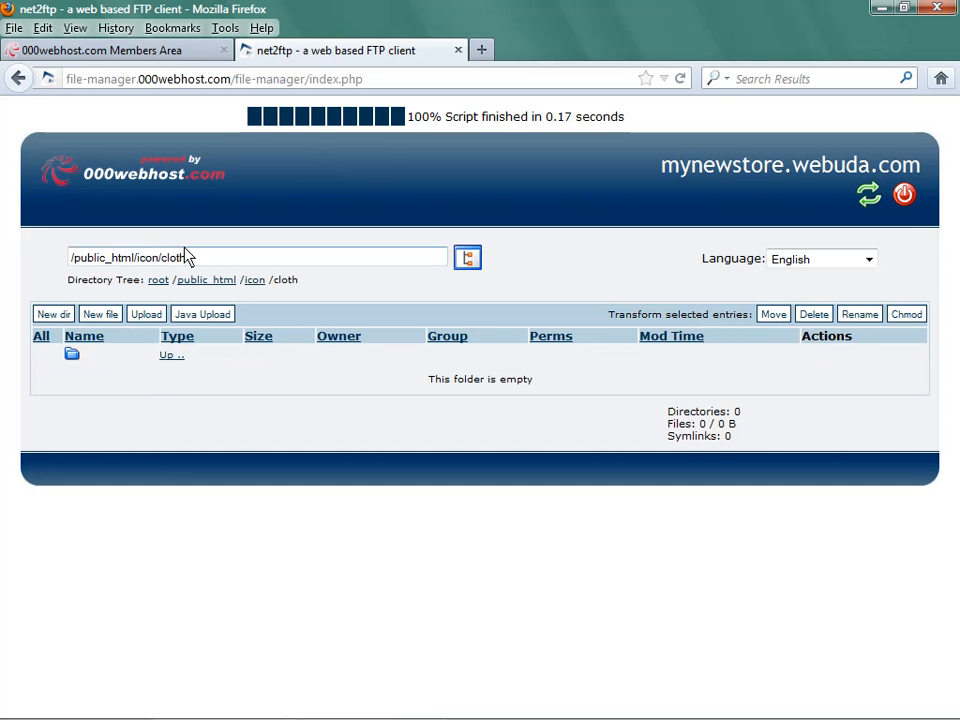
{"action": "left_click", "coordinate": [141, 318]}
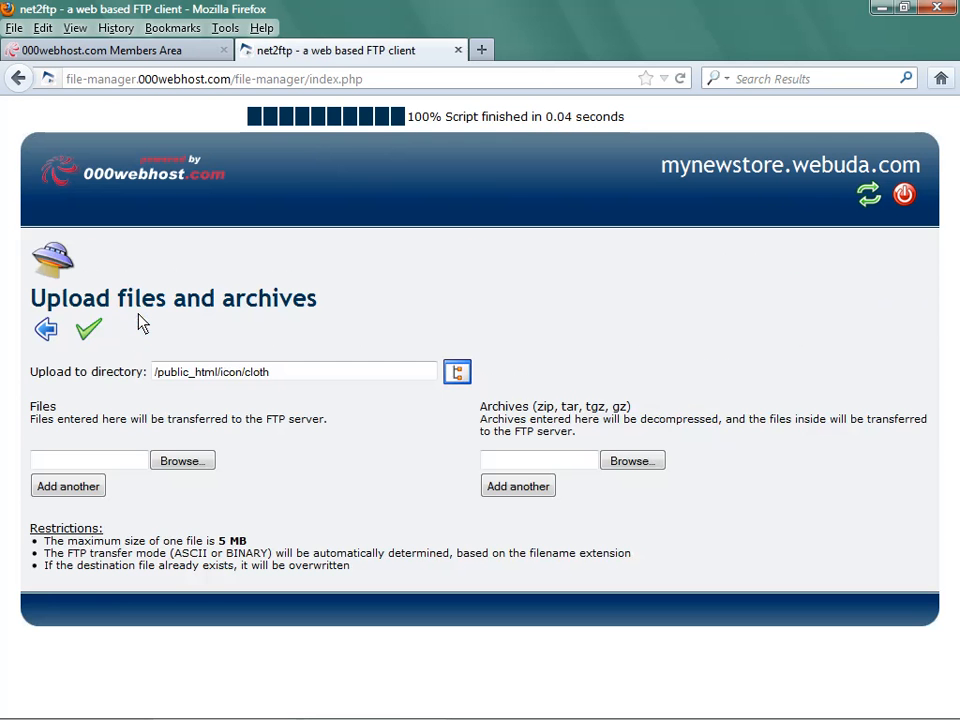
{"action": "left_click", "coordinate": [179, 462]}
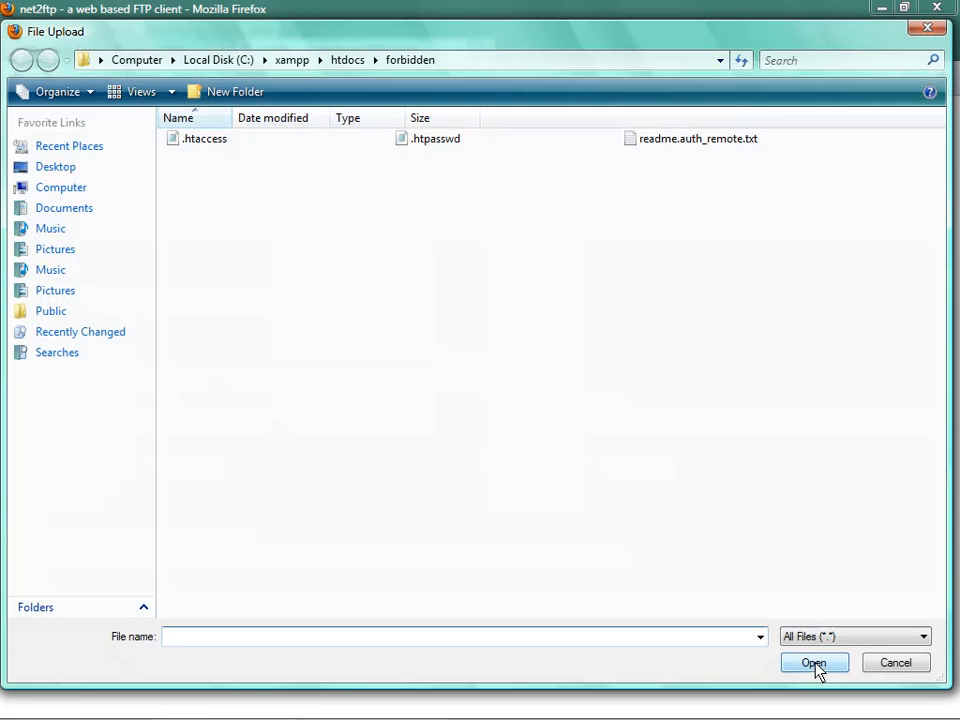
{"action": "left_click", "coordinate": [370, 60]}
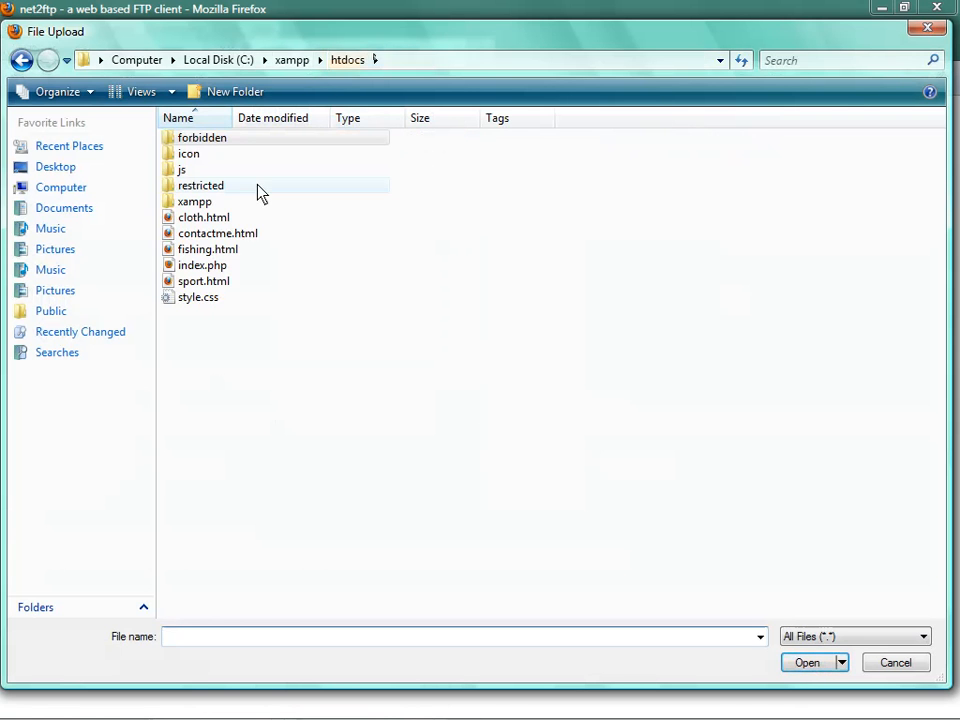
{"action": "double_click", "coordinate": [190, 154]}
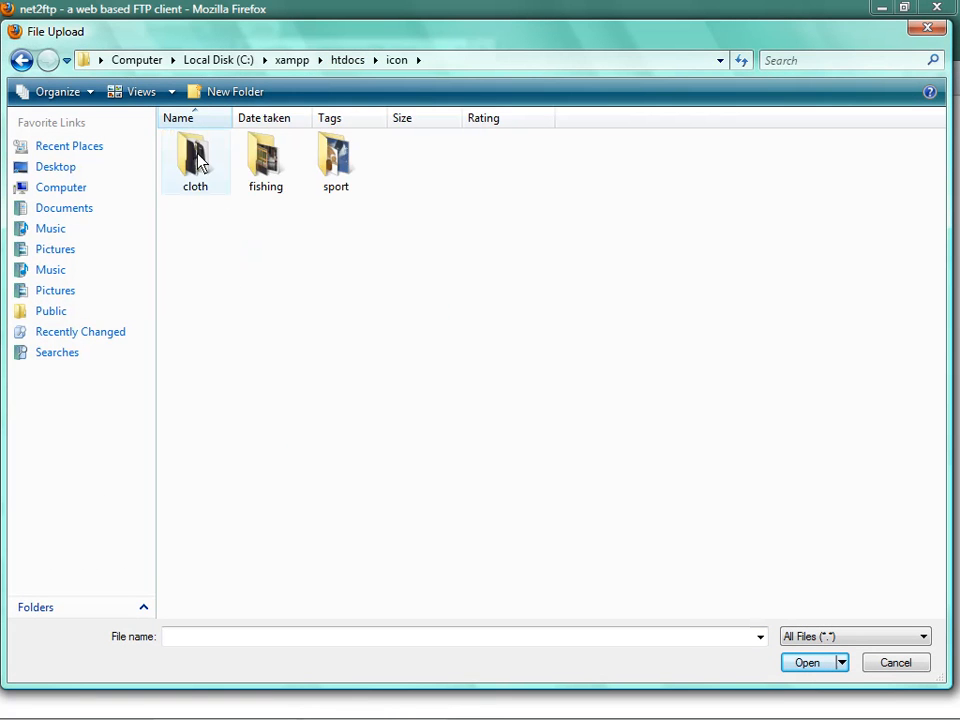
{"action": "double_click", "coordinate": [196, 186]}
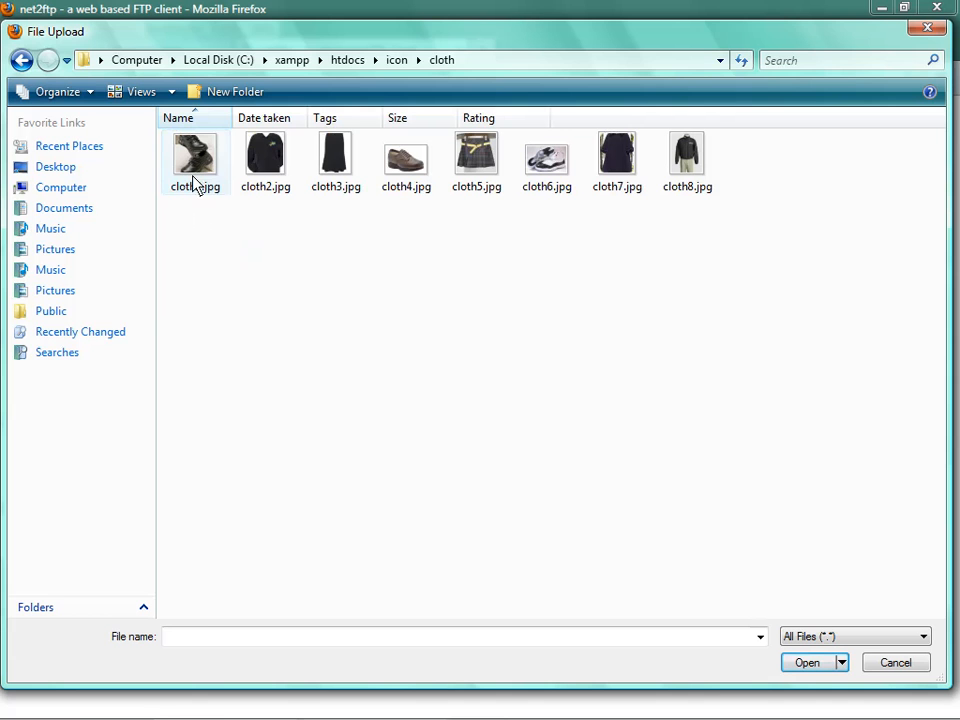
{"action": "double_click", "coordinate": [196, 184]}
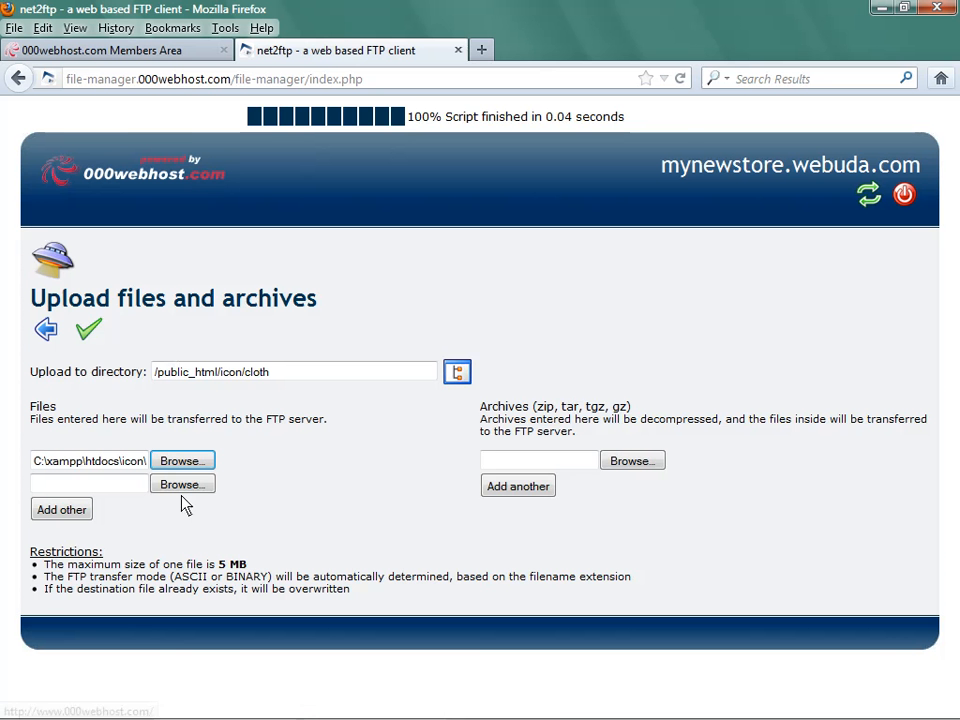
Add cloth2.jpg through cloth8.jpg from the local htdocs\icon\cloth folder to the files for upload to /public_html/icon/cloth
{"action": "left_click", "coordinate": [192, 484]}
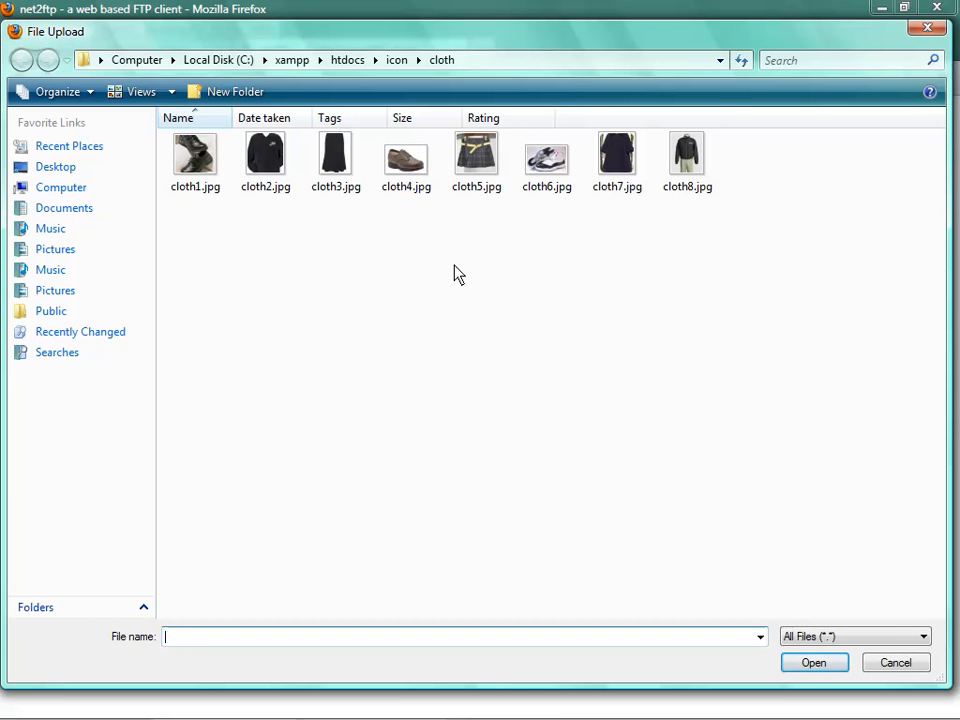
{"action": "double_click", "coordinate": [272, 156]}
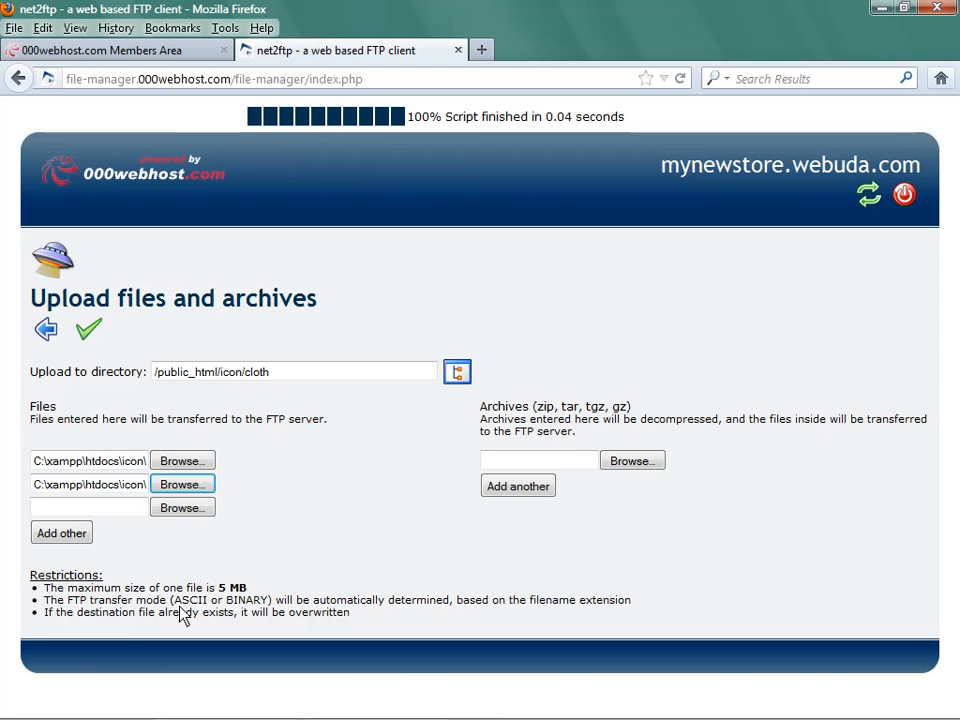
{"action": "left_click", "coordinate": [196, 511]}
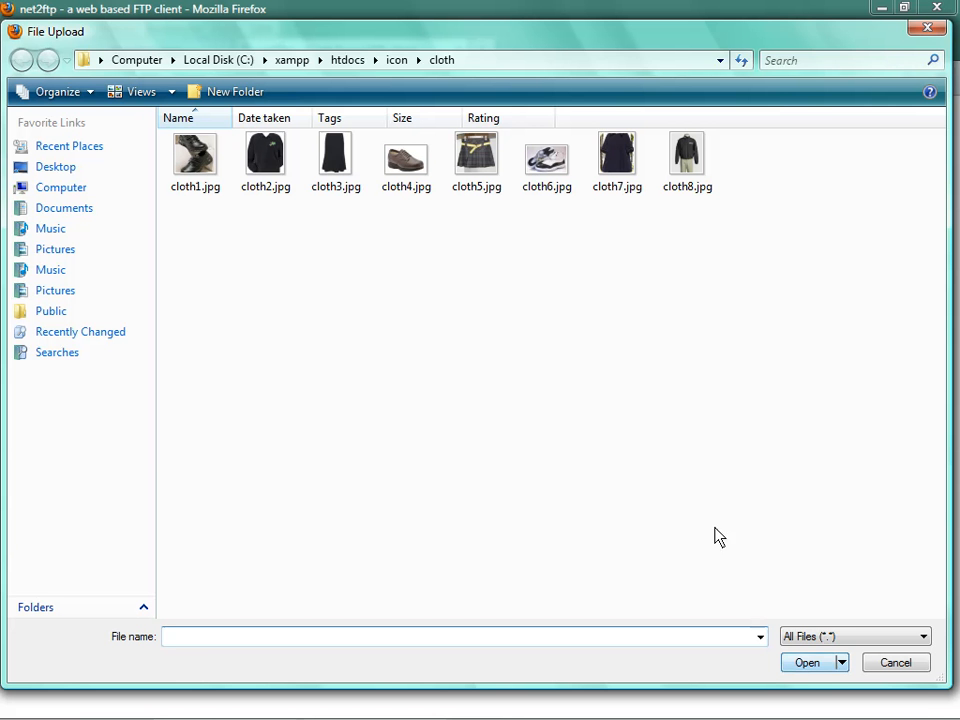
{"action": "double_click", "coordinate": [349, 164]}
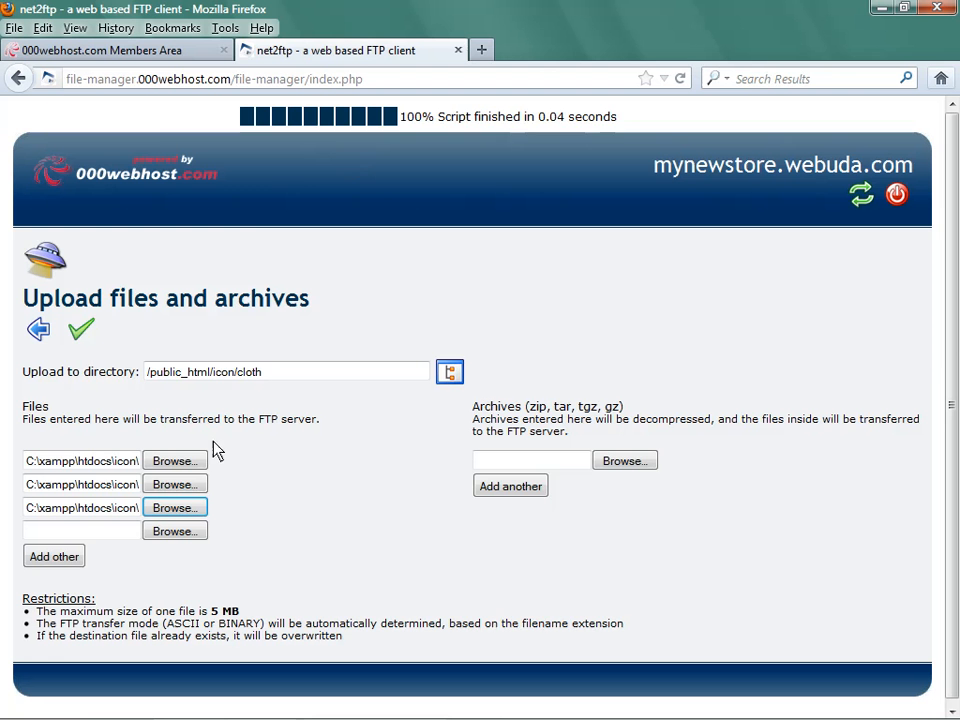
{"action": "left_click", "coordinate": [180, 531]}
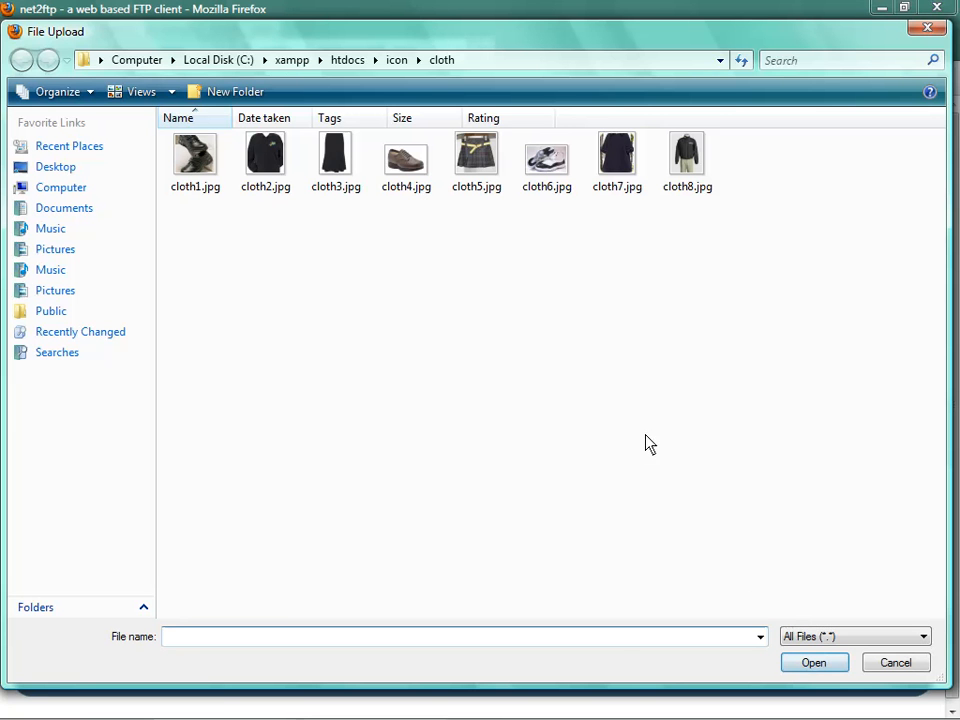
{"action": "double_click", "coordinate": [406, 165]}
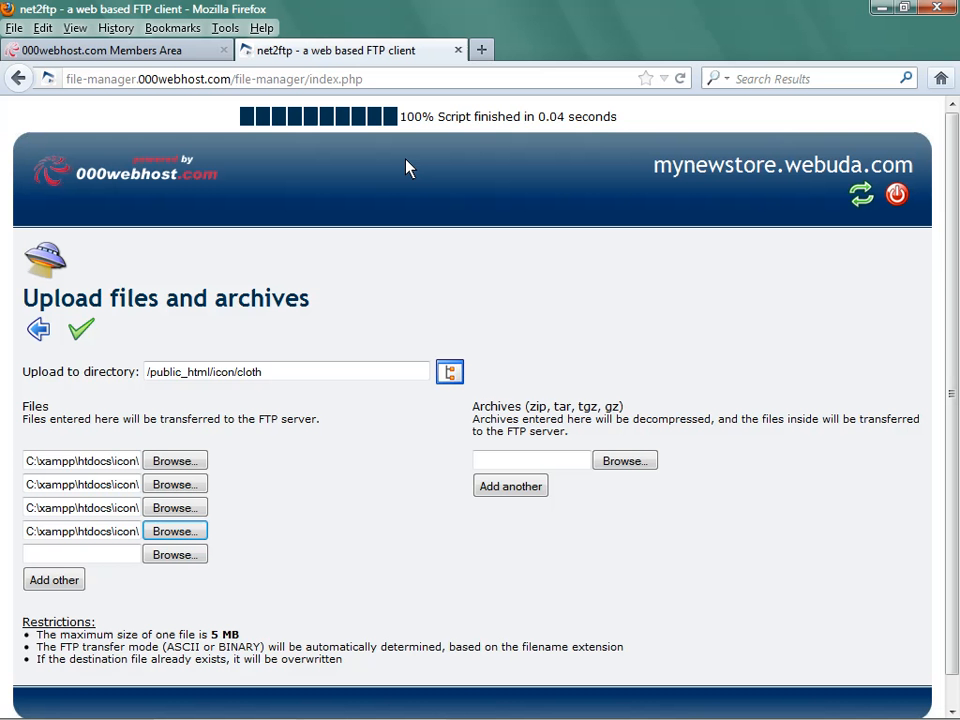
{"action": "left_click", "coordinate": [172, 556]}
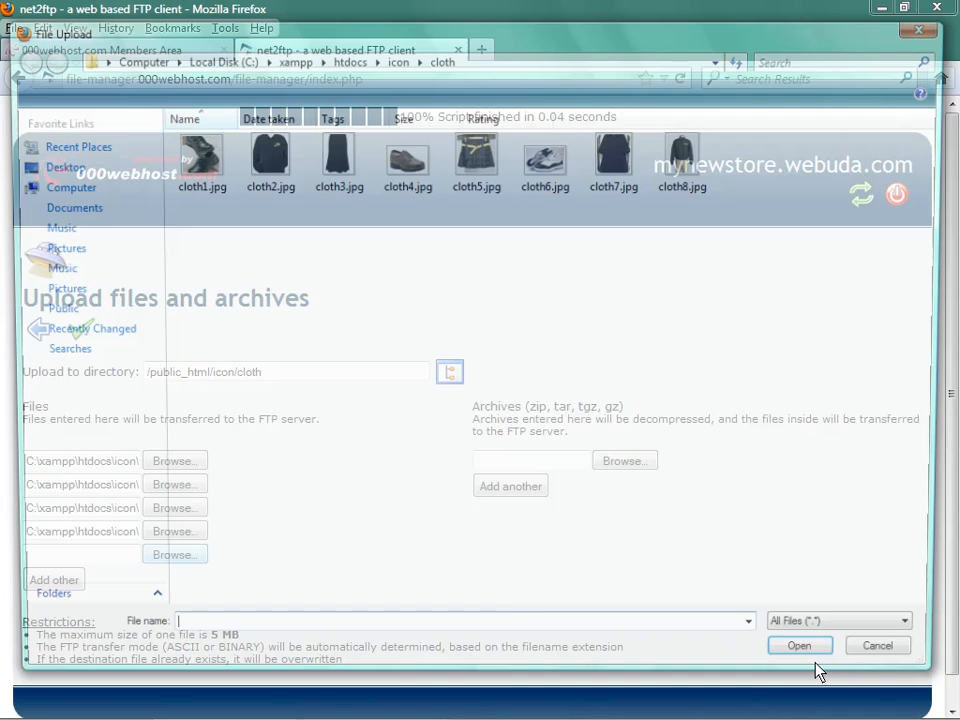
{"action": "double_click", "coordinate": [474, 165]}
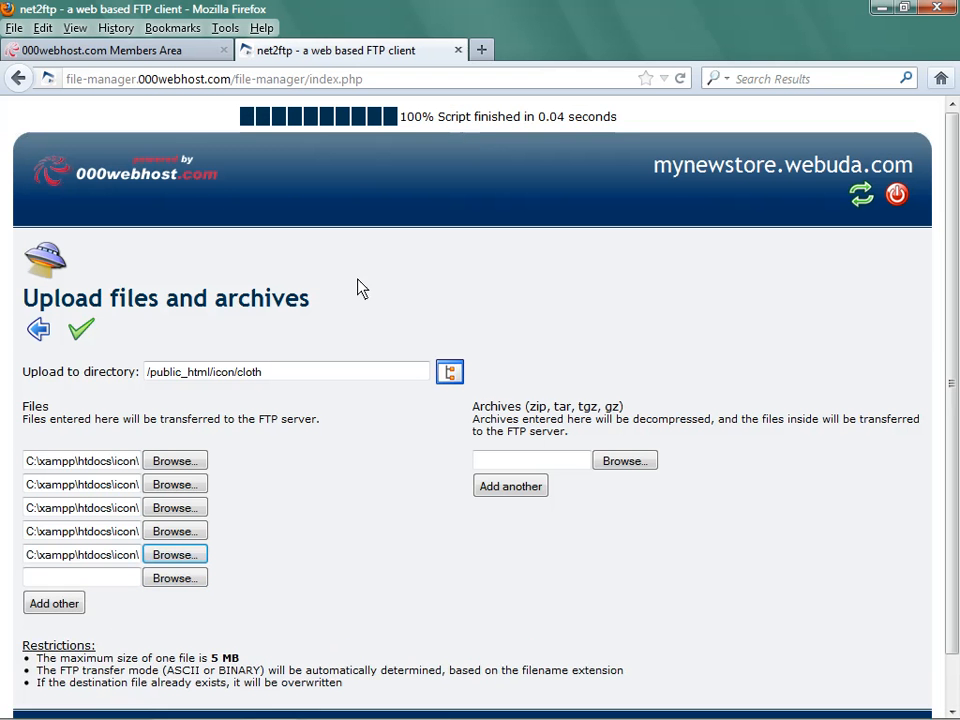
{"action": "left_click", "coordinate": [178, 576]}
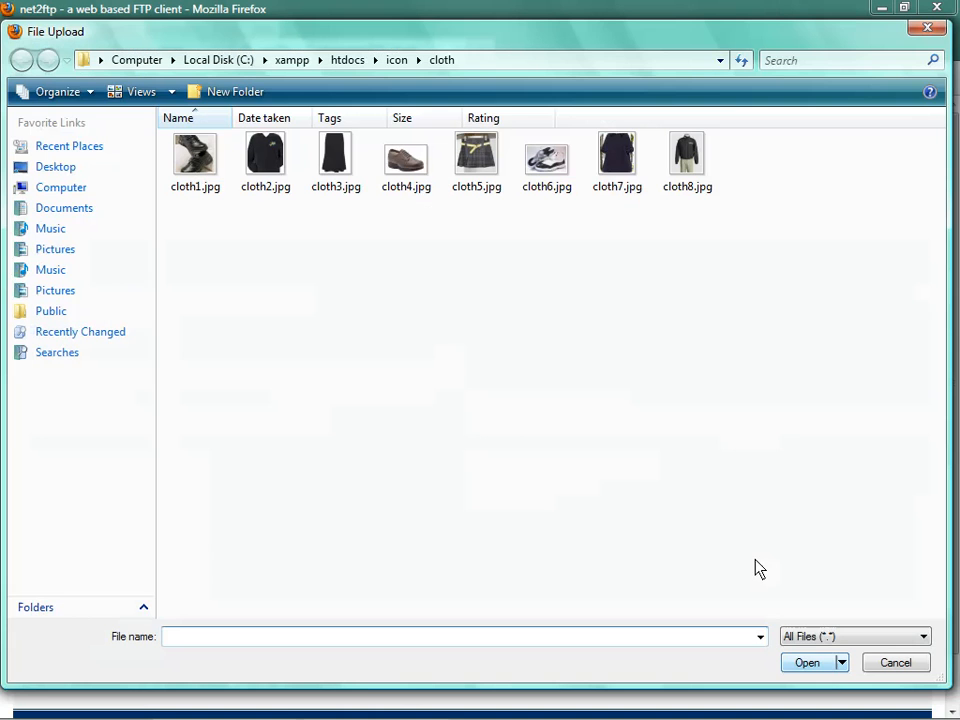
{"action": "double_click", "coordinate": [542, 171]}
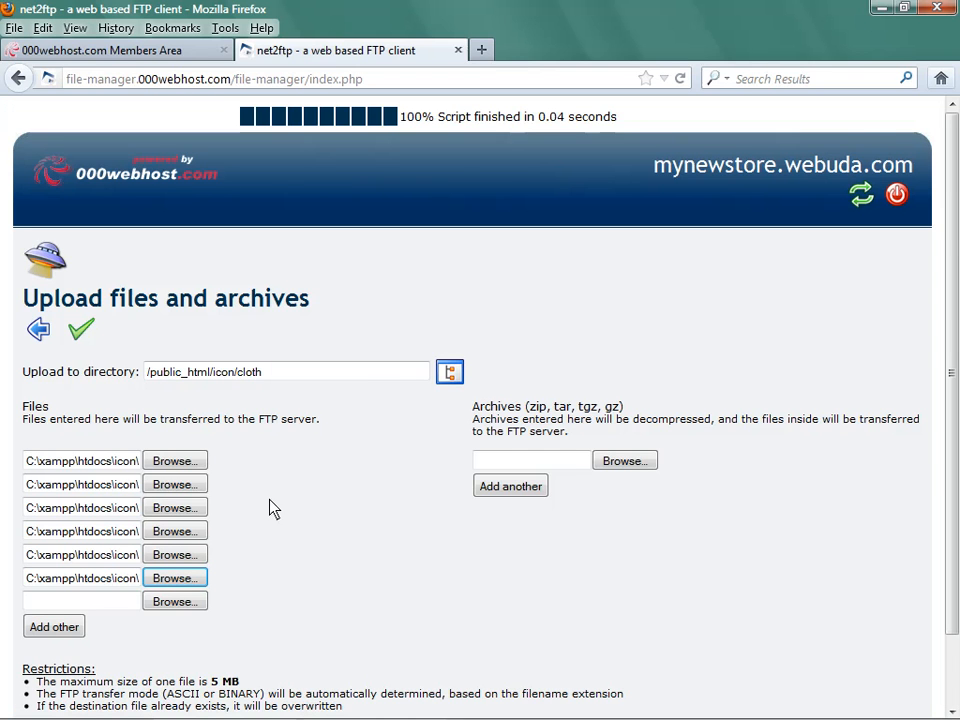
{"action": "left_click", "coordinate": [204, 602]}
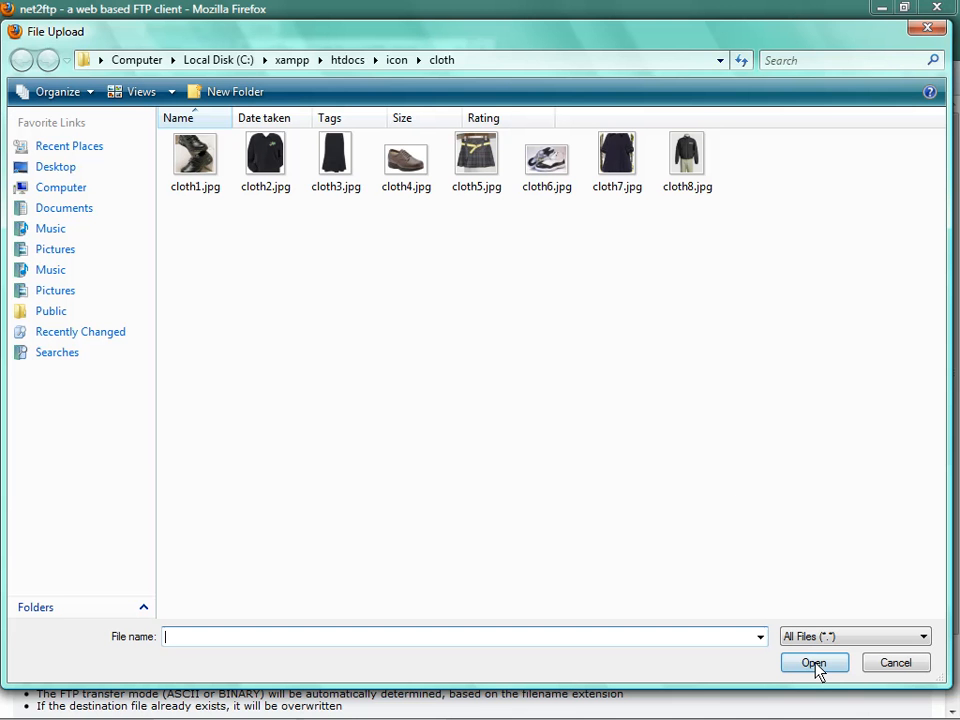
{"action": "double_click", "coordinate": [610, 178]}
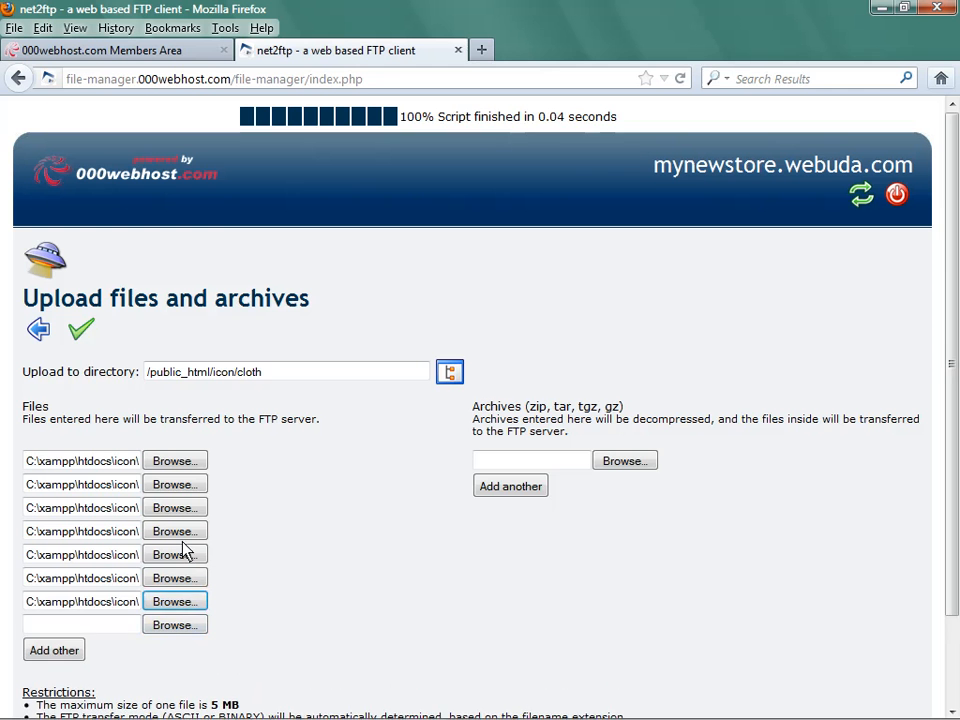
{"action": "left_click", "coordinate": [180, 626]}
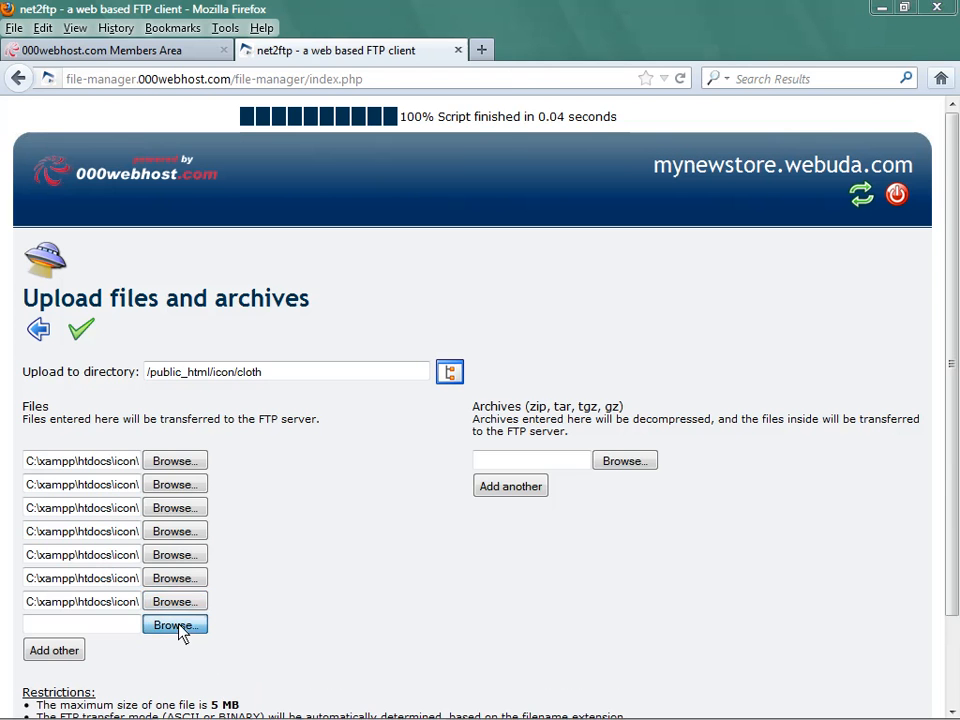
{"action": "left_click", "coordinate": [684, 168]}
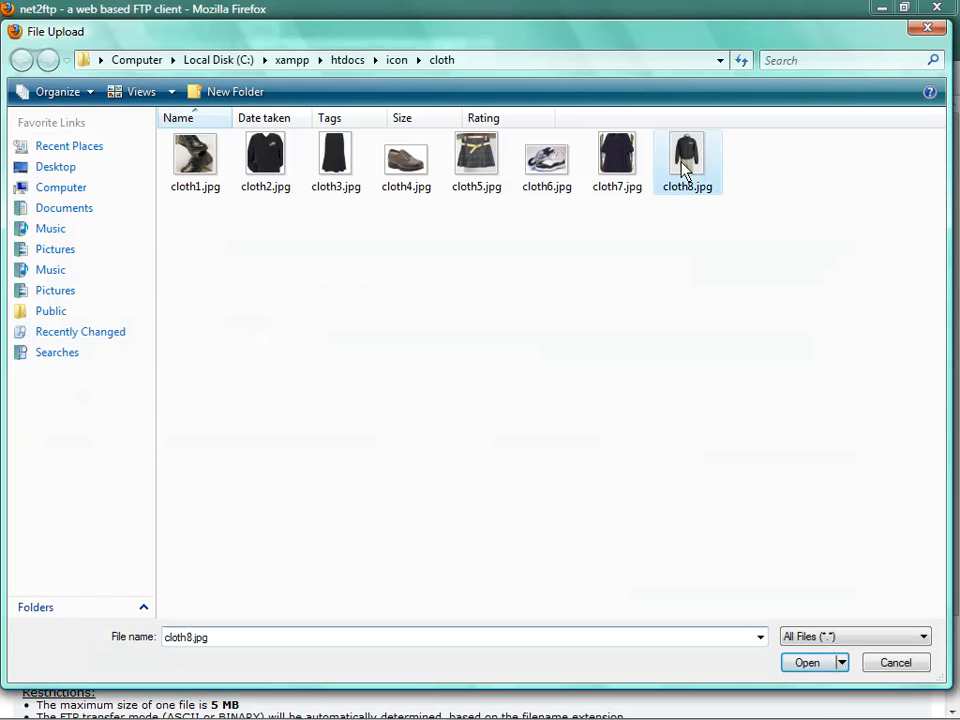
{"action": "double_click", "coordinate": [684, 168]}
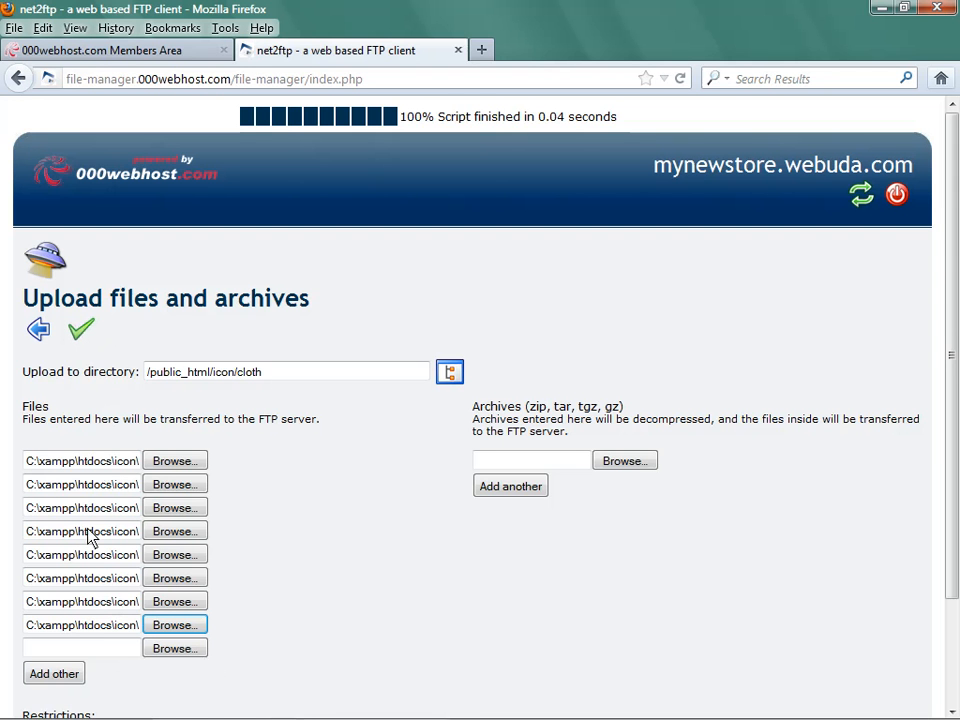
Transfer the selected cloth images to /public_html/icon/cloth and return to the /public_html/icon directory listing
{"action": "left_click", "coordinate": [80, 335]}
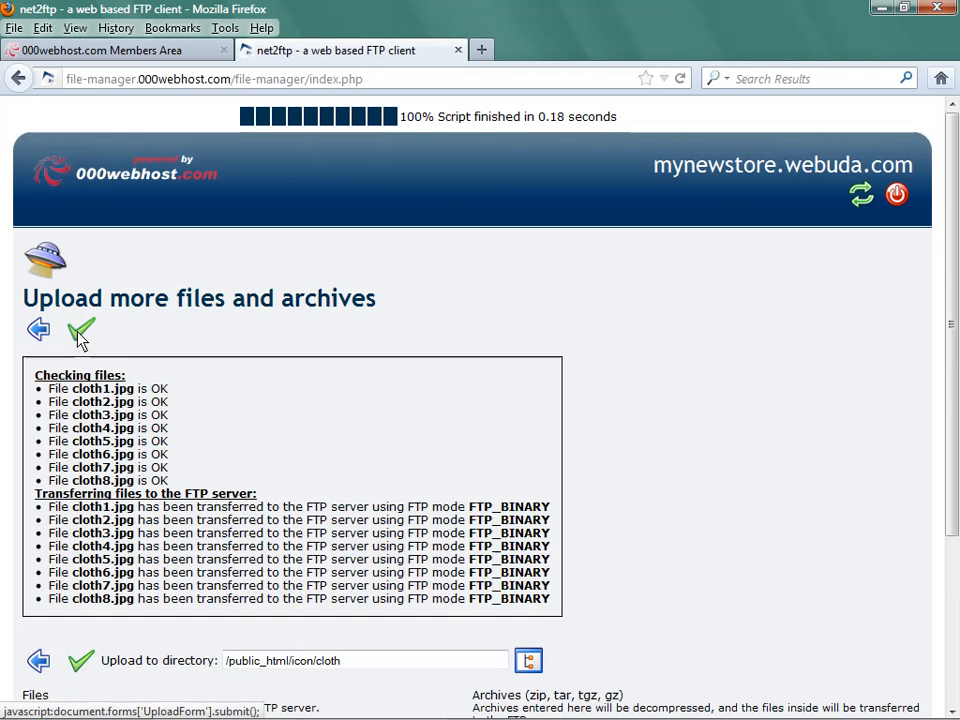
{"action": "left_click", "coordinate": [80, 335]}
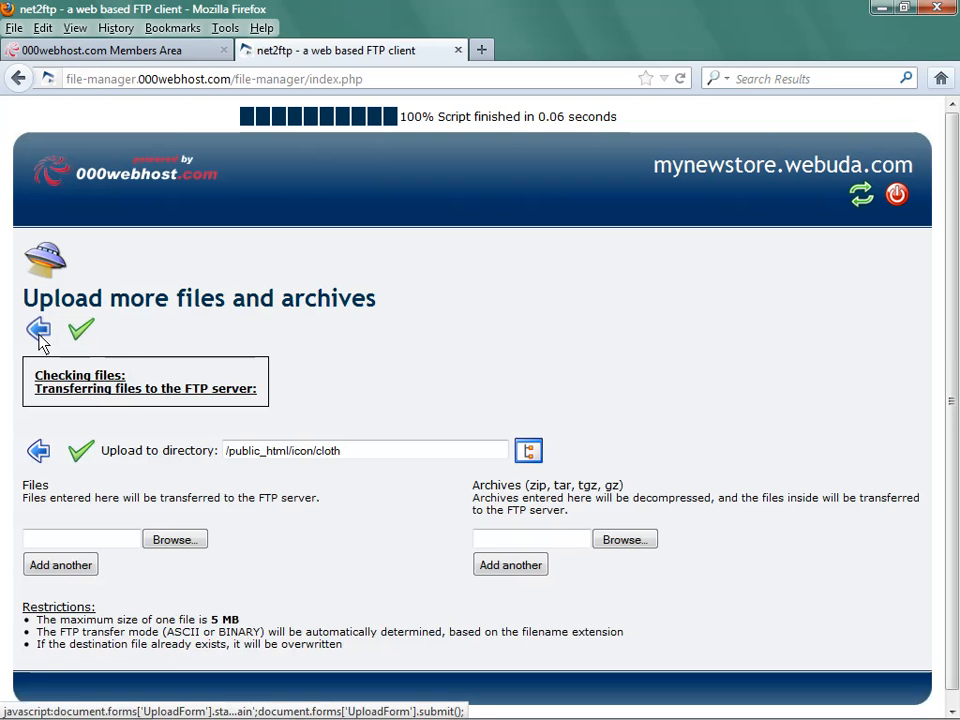
{"action": "left_click", "coordinate": [40, 338]}
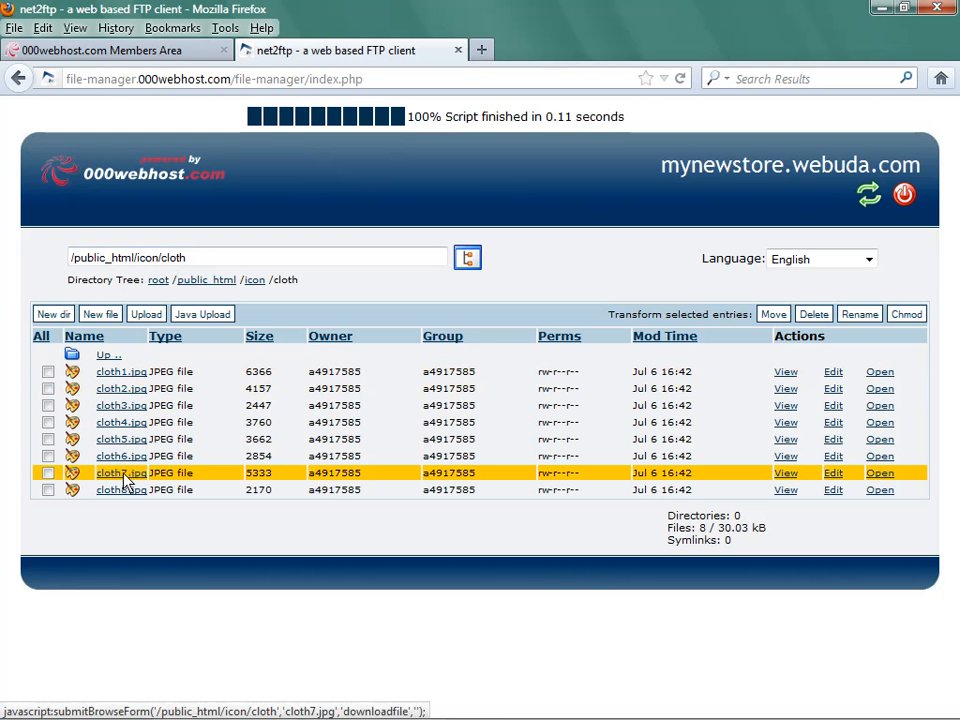
{"action": "left_click", "coordinate": [72, 356]}
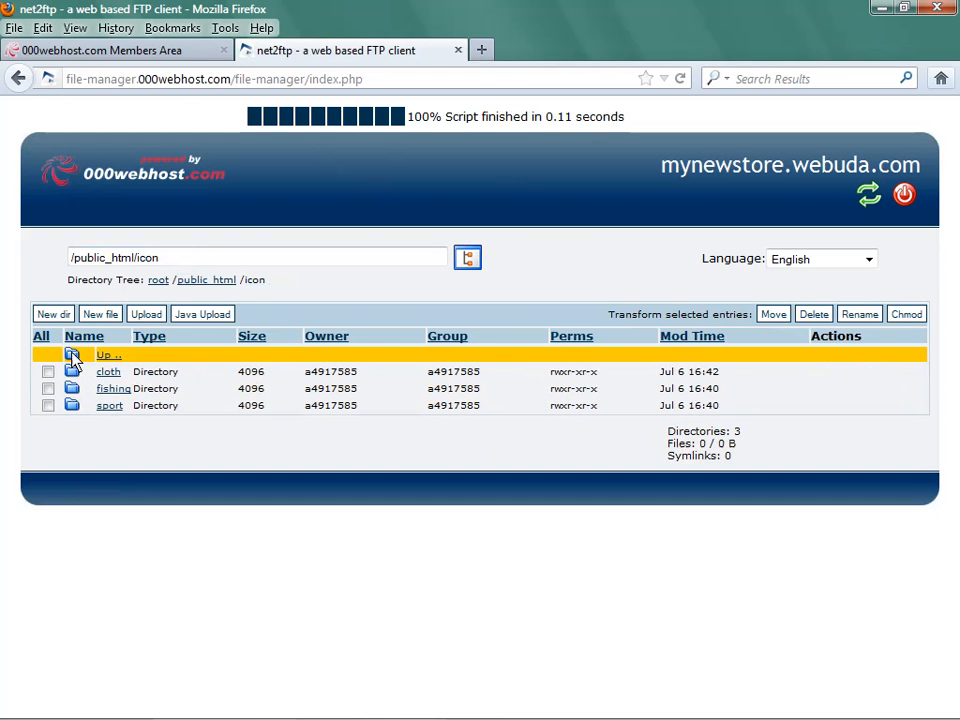
Start an upload to /public_html/icon/fishing and select fishing1.jpg, fishing2.jpg and fishing3.jpg from the local htdocs\icon\fishing folder
{"action": "left_click", "coordinate": [113, 390]}
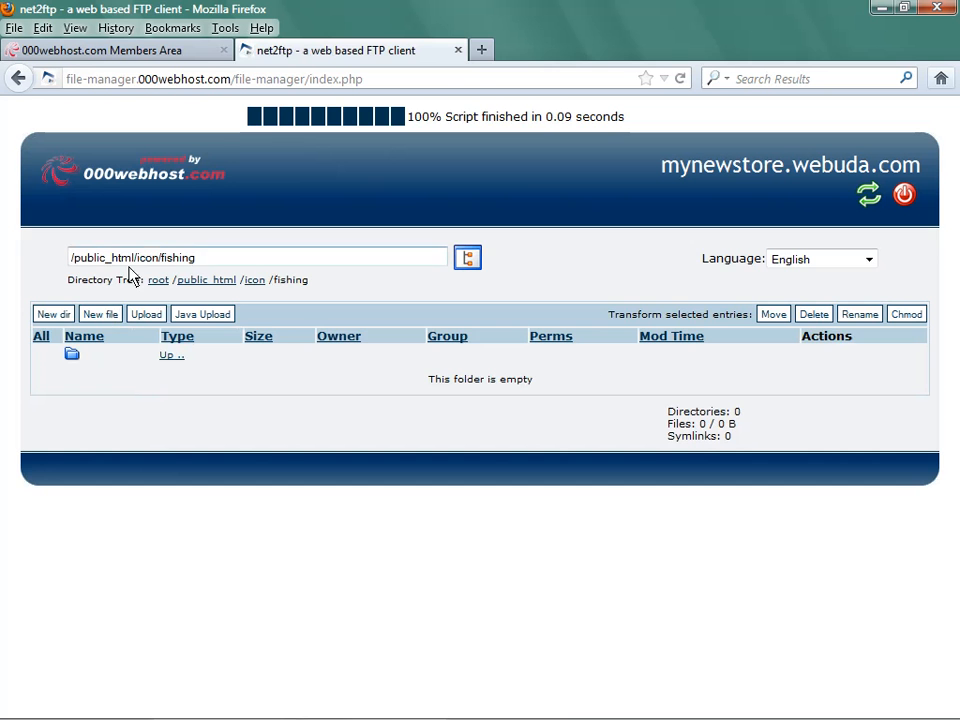
{"action": "left_click", "coordinate": [146, 316]}
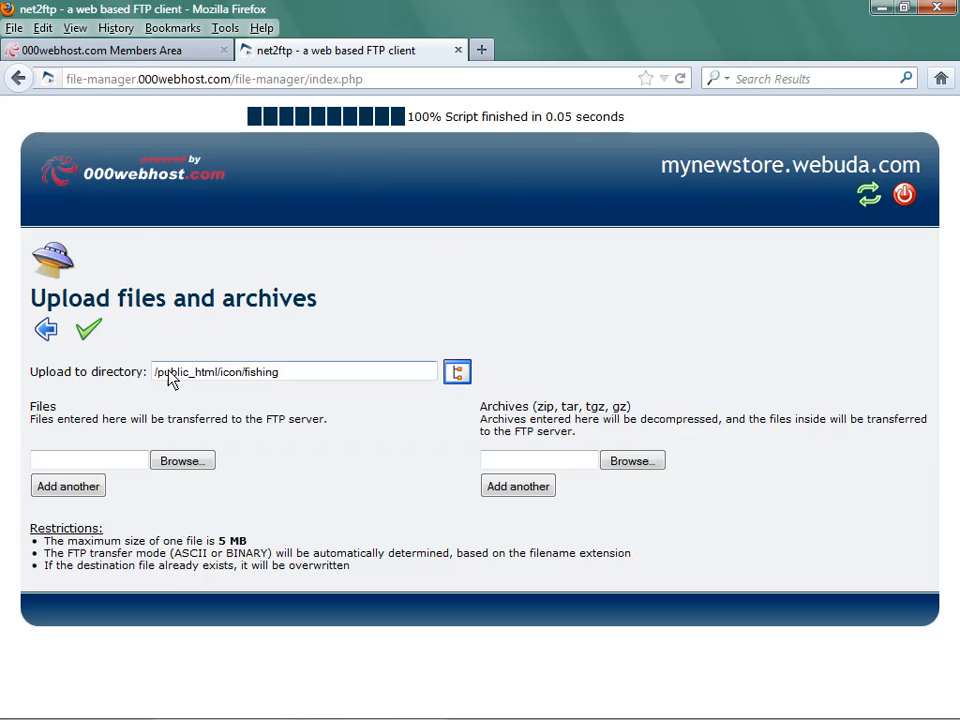
{"action": "left_click", "coordinate": [183, 461]}
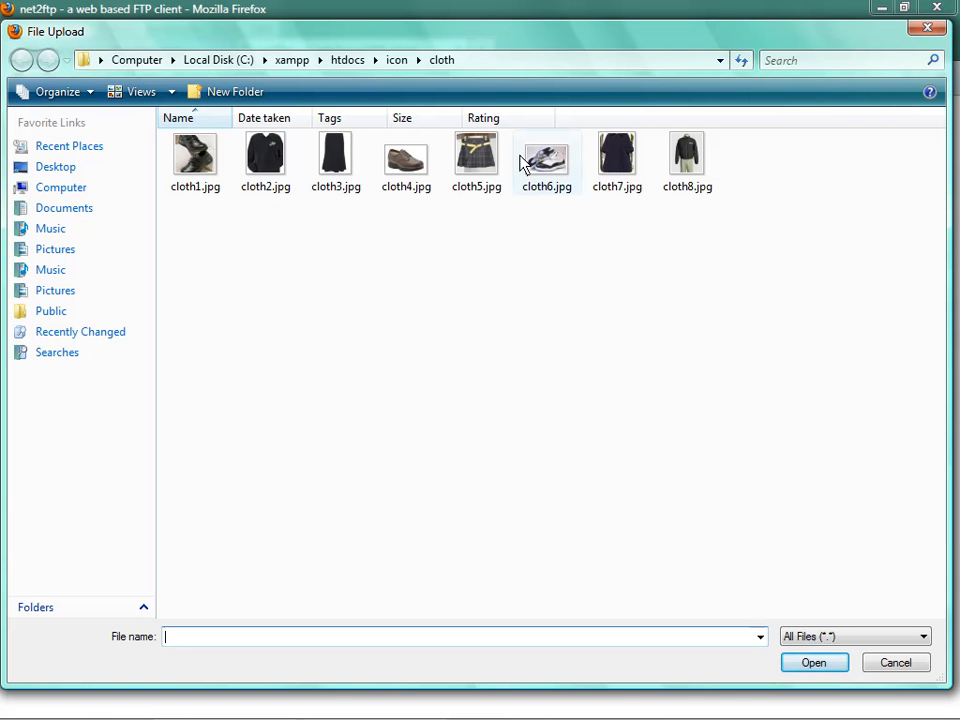
{"action": "left_click", "coordinate": [388, 62]}
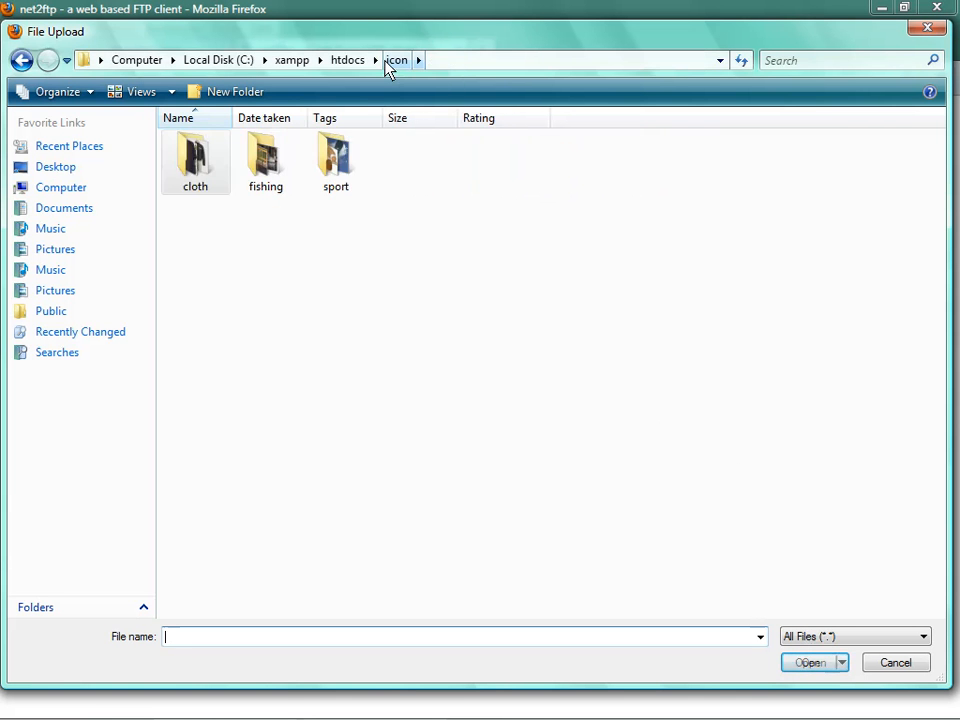
{"action": "double_click", "coordinate": [262, 172]}
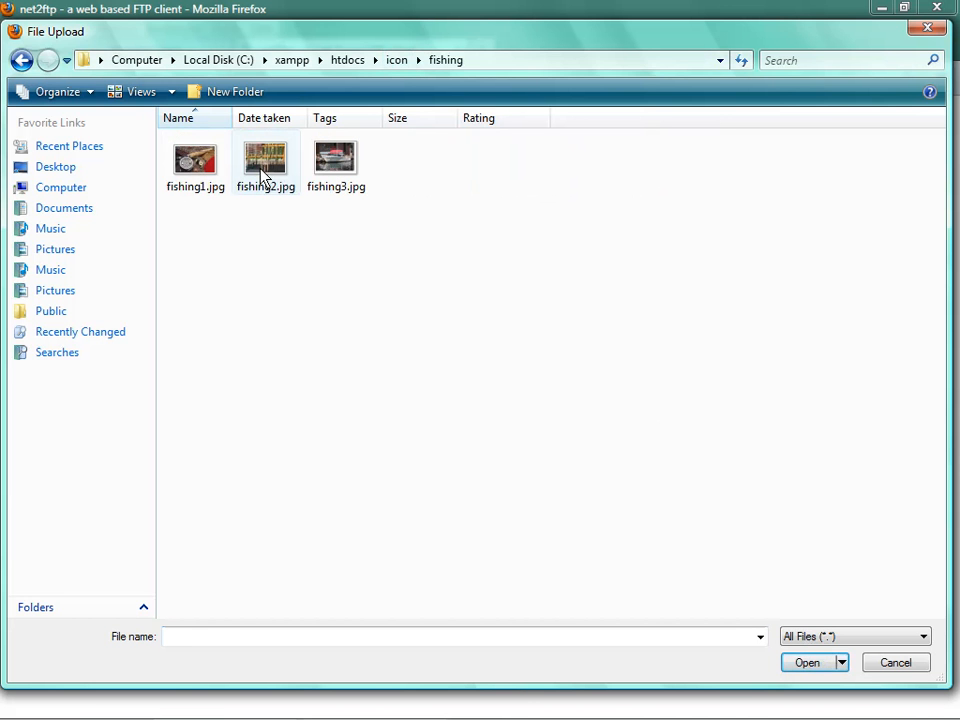
{"action": "double_click", "coordinate": [197, 163]}
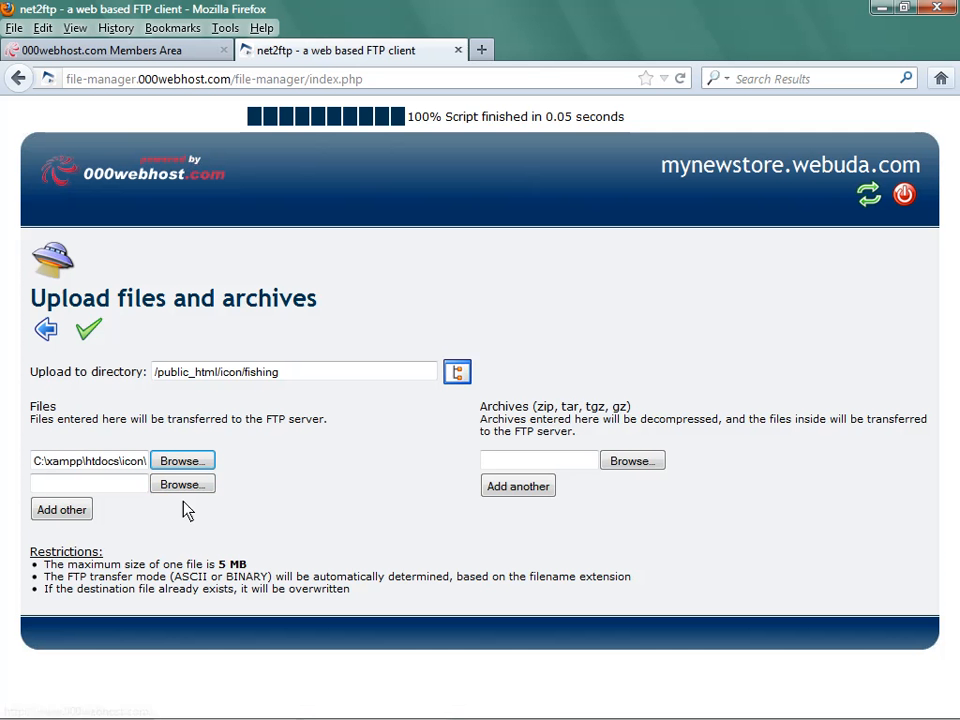
{"action": "left_click", "coordinate": [187, 487]}
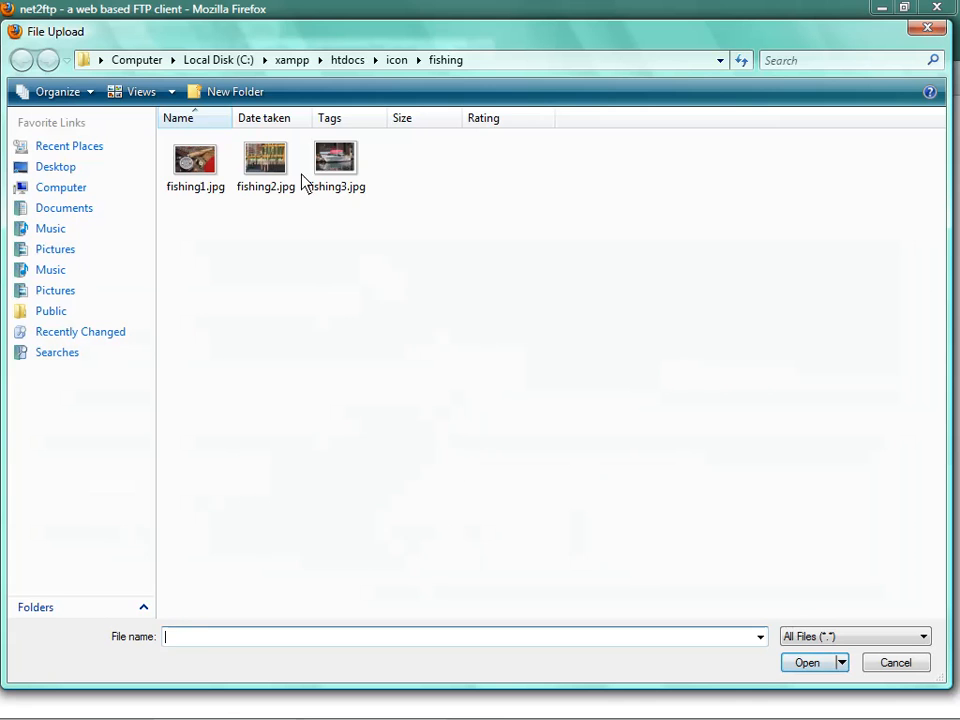
{"action": "double_click", "coordinate": [265, 148]}
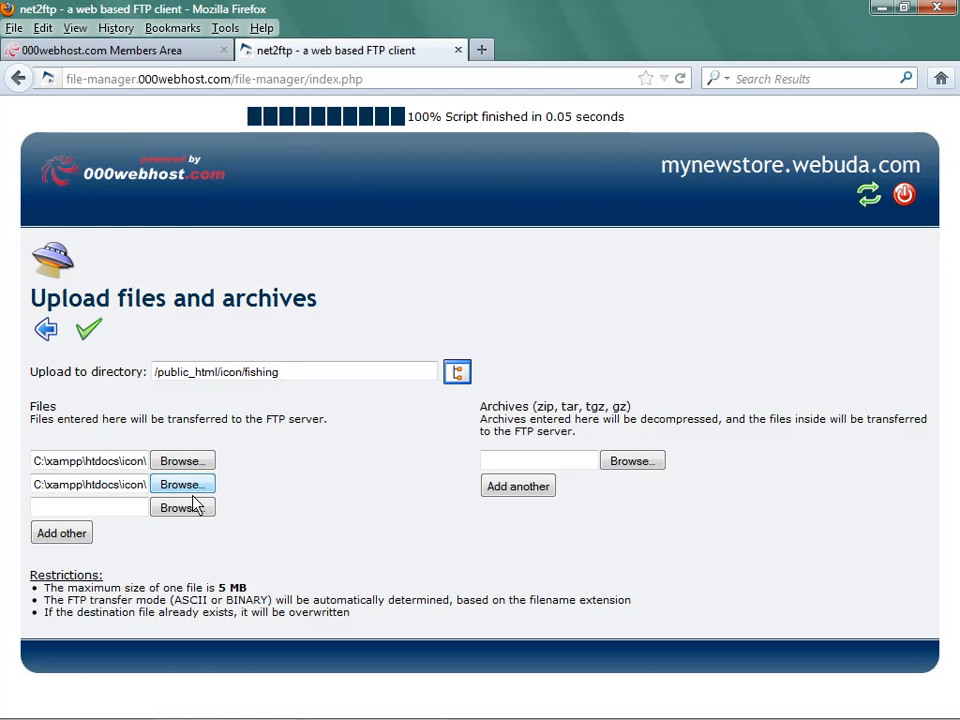
{"action": "left_click", "coordinate": [190, 508]}
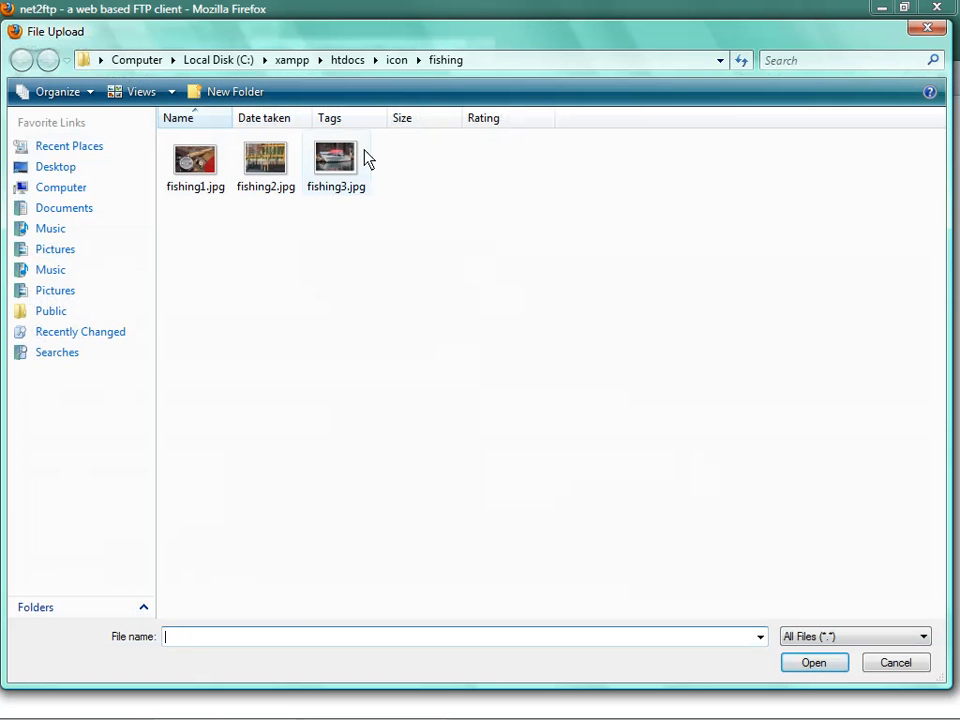
{"action": "double_click", "coordinate": [340, 160]}
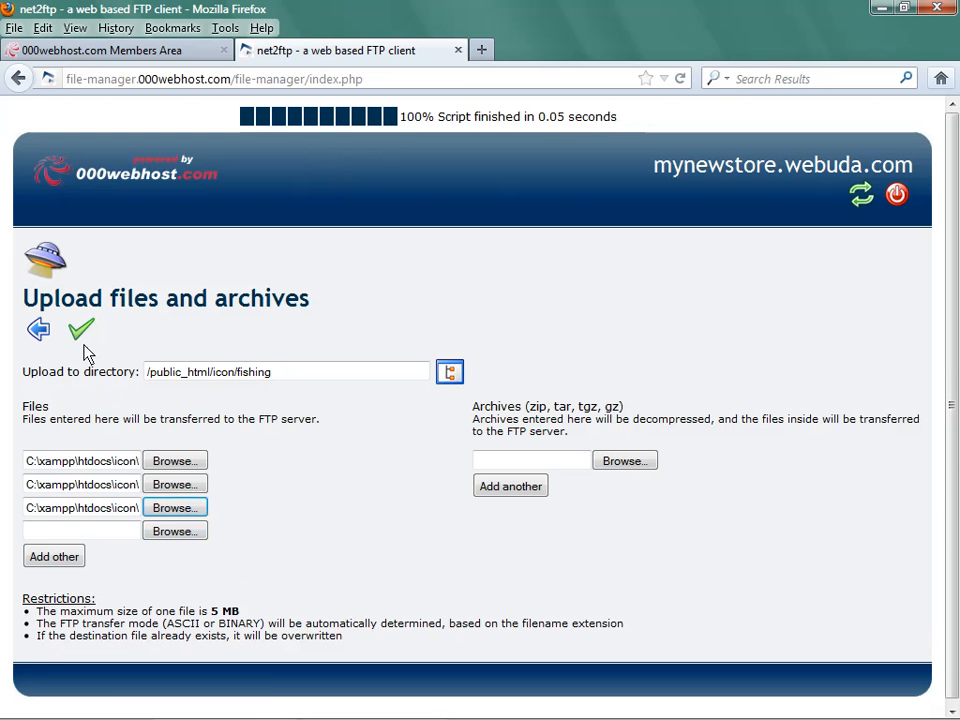
Transfer the selected fishing images to /public_html/icon/fishing and return to the /public_html/icon directory listing
{"action": "left_click", "coordinate": [80, 340]}
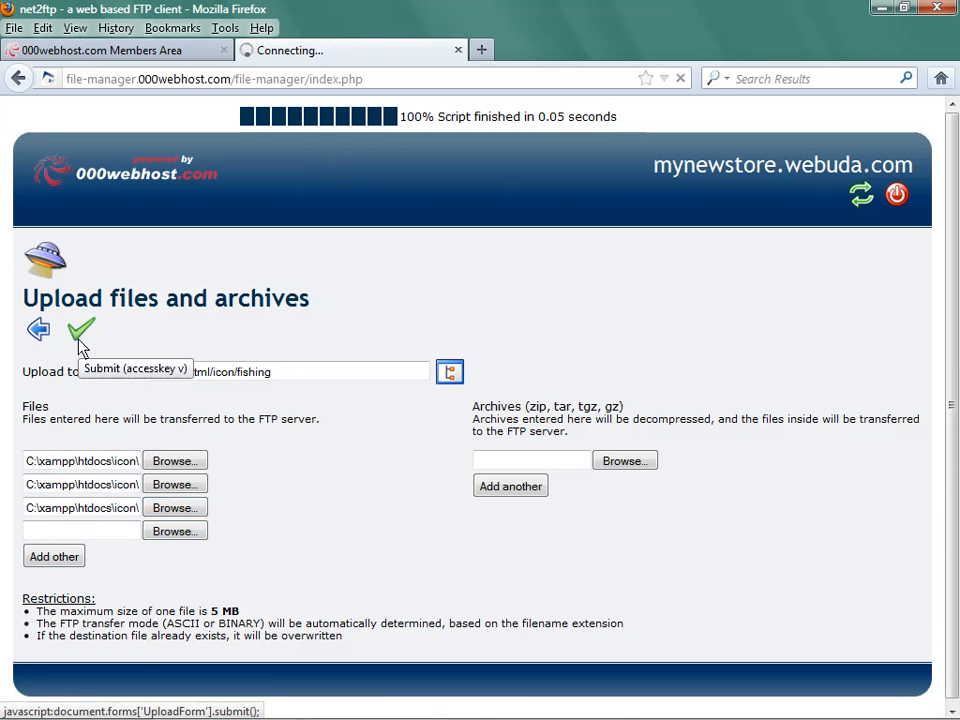
{"action": "left_click", "coordinate": [80, 340]}
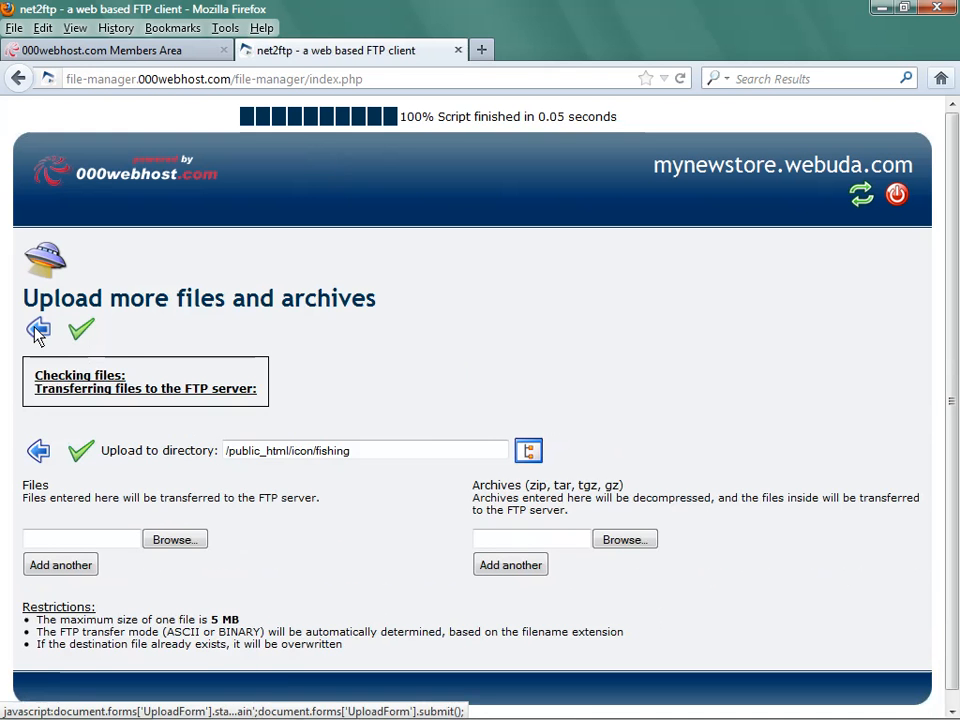
{"action": "left_click", "coordinate": [34, 330]}
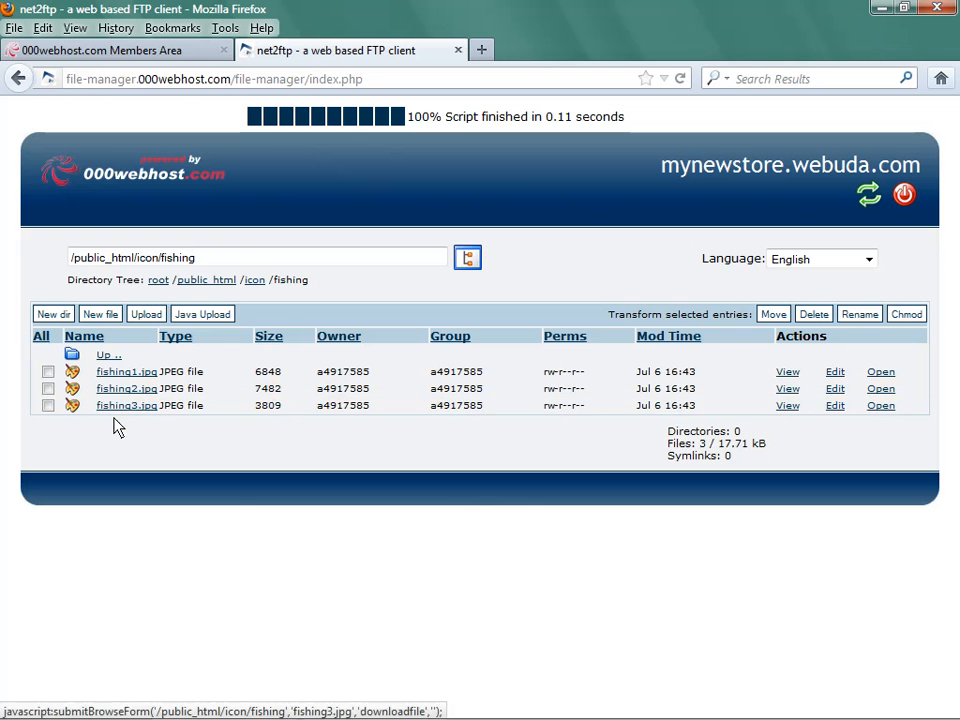
{"action": "left_click", "coordinate": [109, 357]}
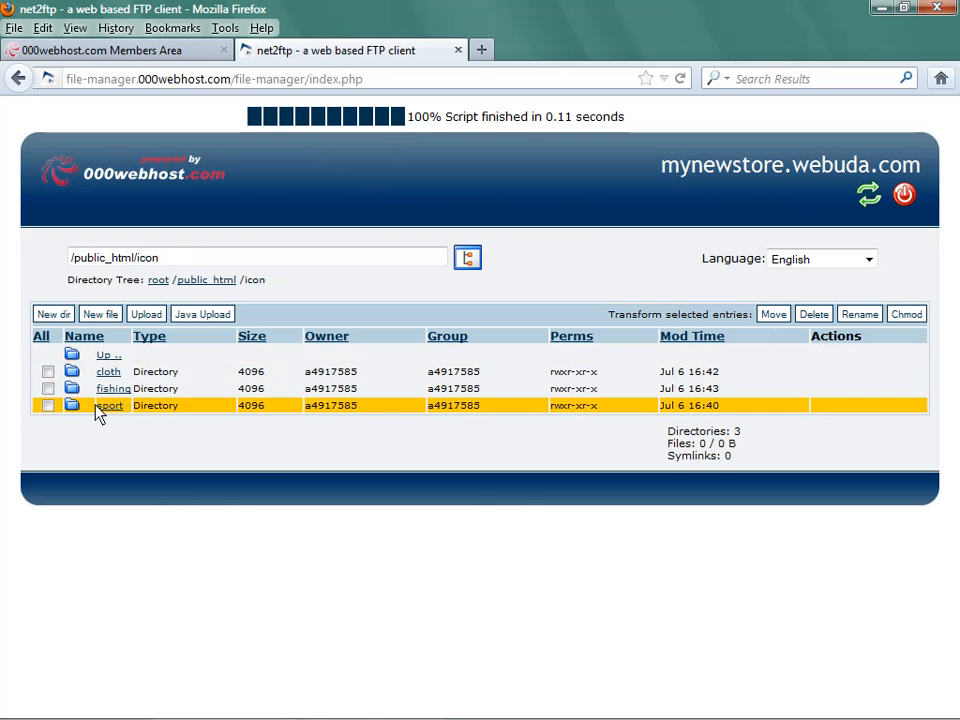
Start an upload to /public_html/icon/sport and select sport1.jpg, sport2.jpg and sport3.jpg from the local htdocs\icon\sport folder
{"action": "left_click", "coordinate": [106, 408]}
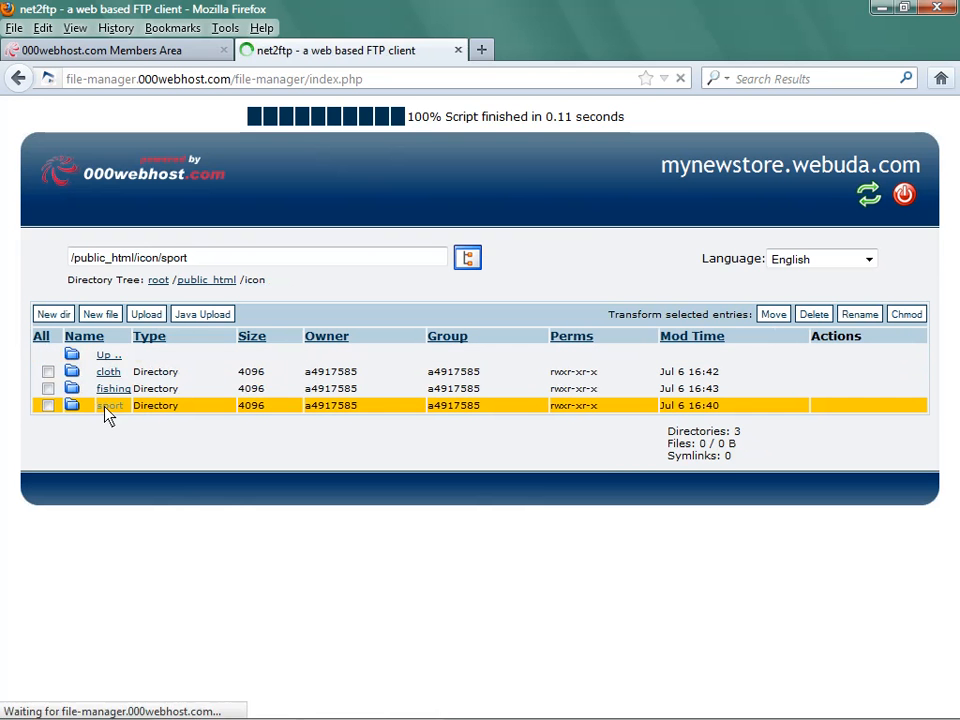
{"action": "left_click", "coordinate": [146, 316]}
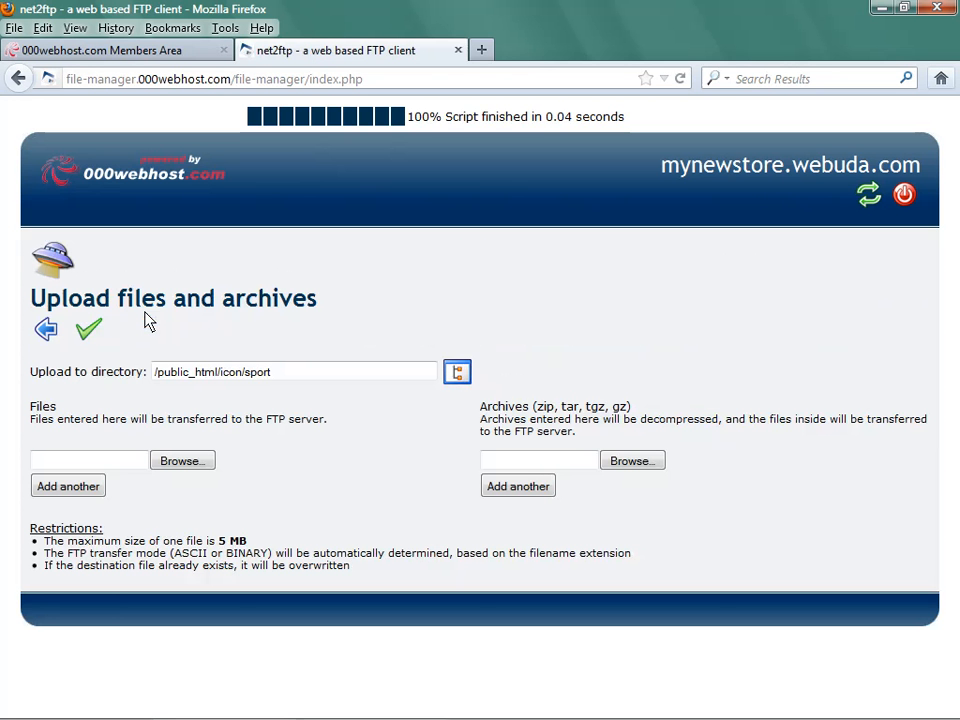
{"action": "left_click", "coordinate": [165, 461]}
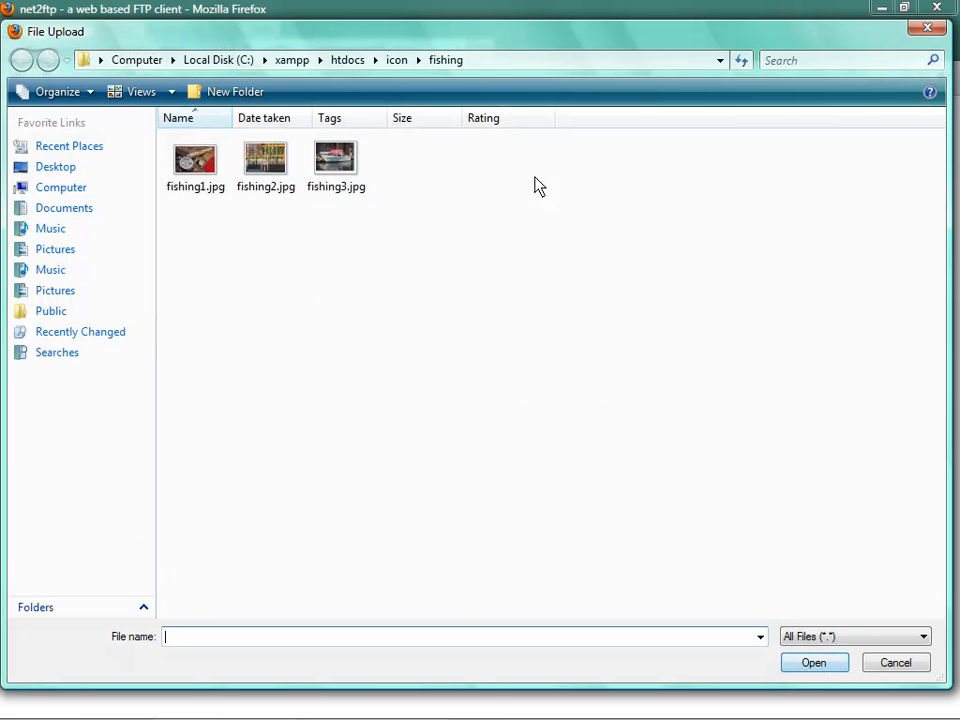
{"action": "left_click", "coordinate": [394, 63]}
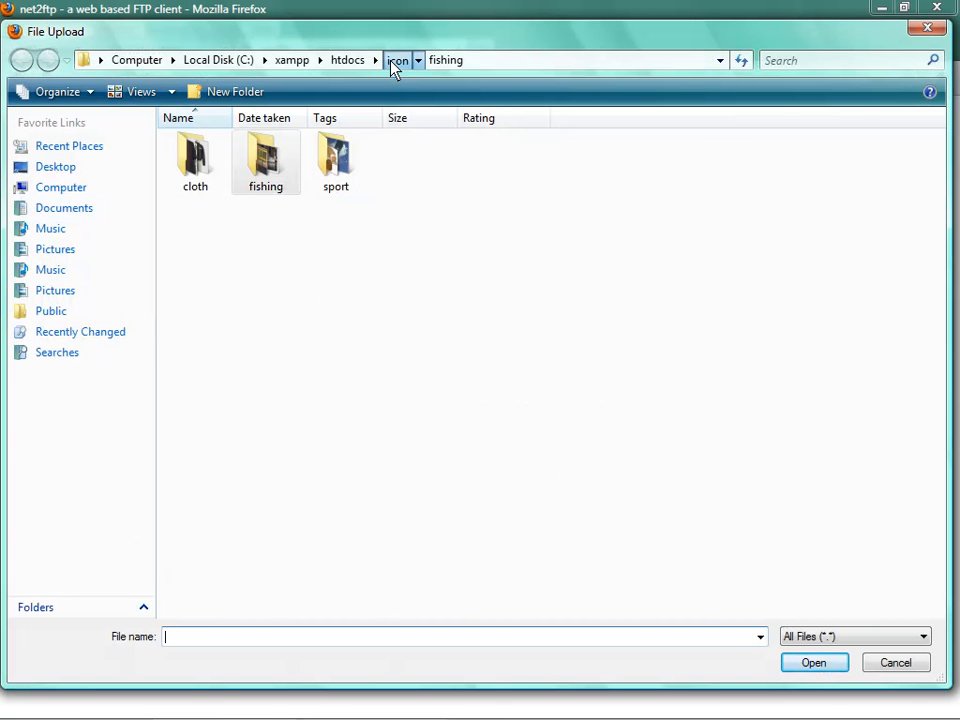
{"action": "double_click", "coordinate": [330, 162]}
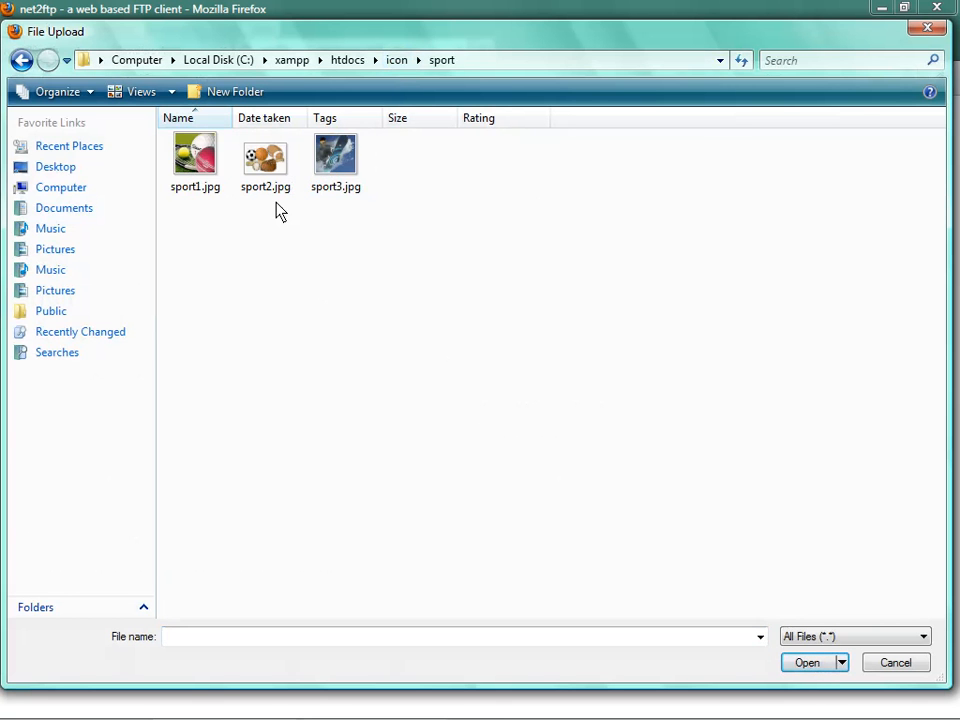
{"action": "double_click", "coordinate": [180, 180]}
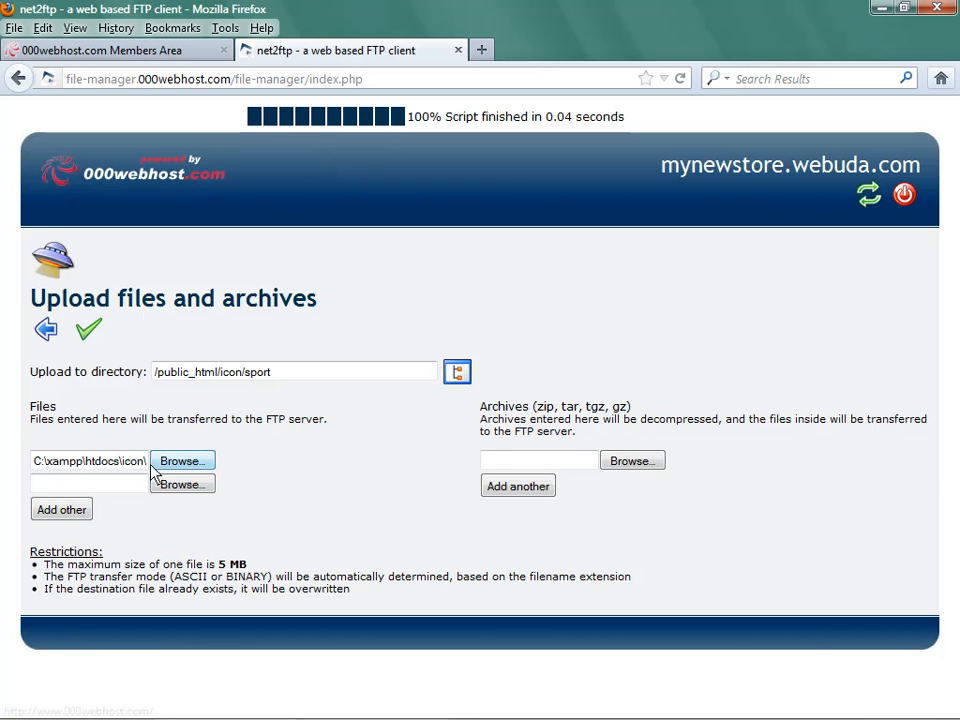
{"action": "left_click", "coordinate": [175, 487]}
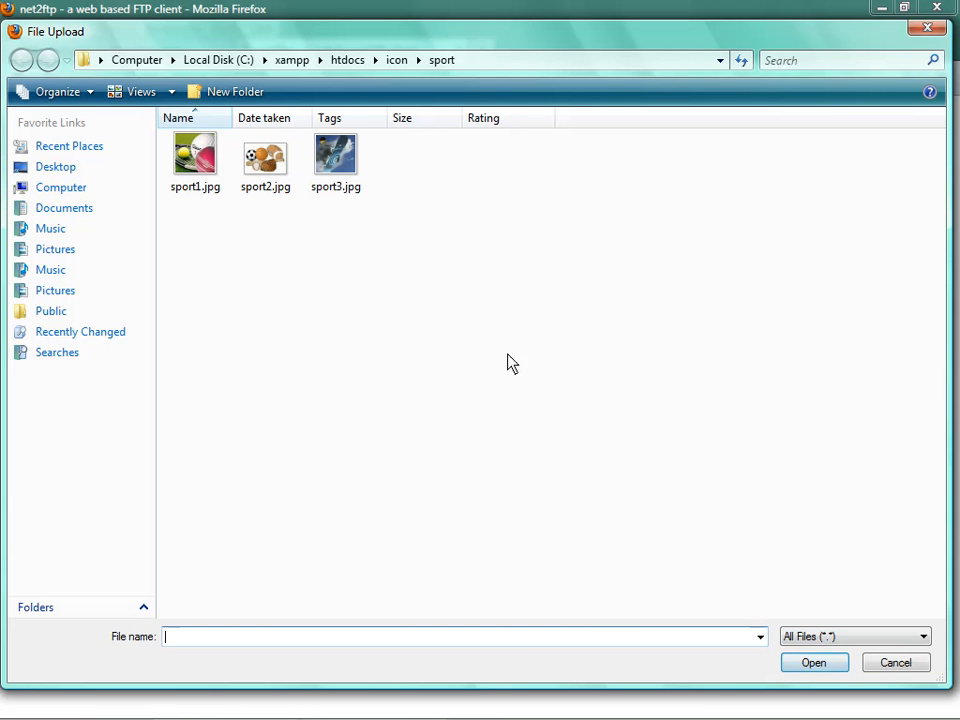
{"action": "double_click", "coordinate": [285, 158]}
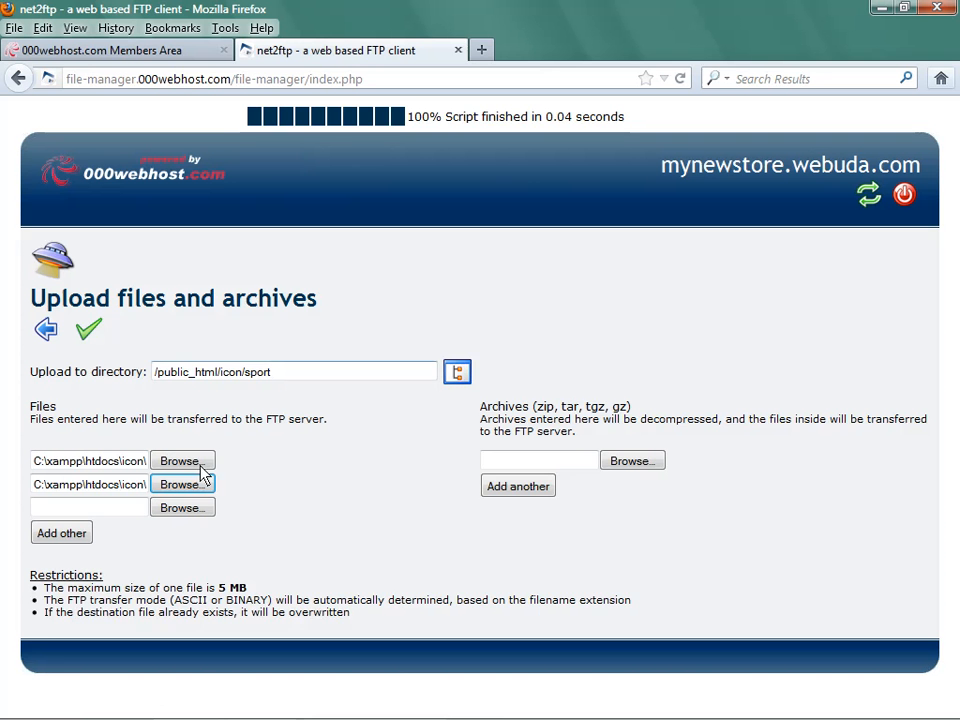
{"action": "left_click", "coordinate": [176, 509]}
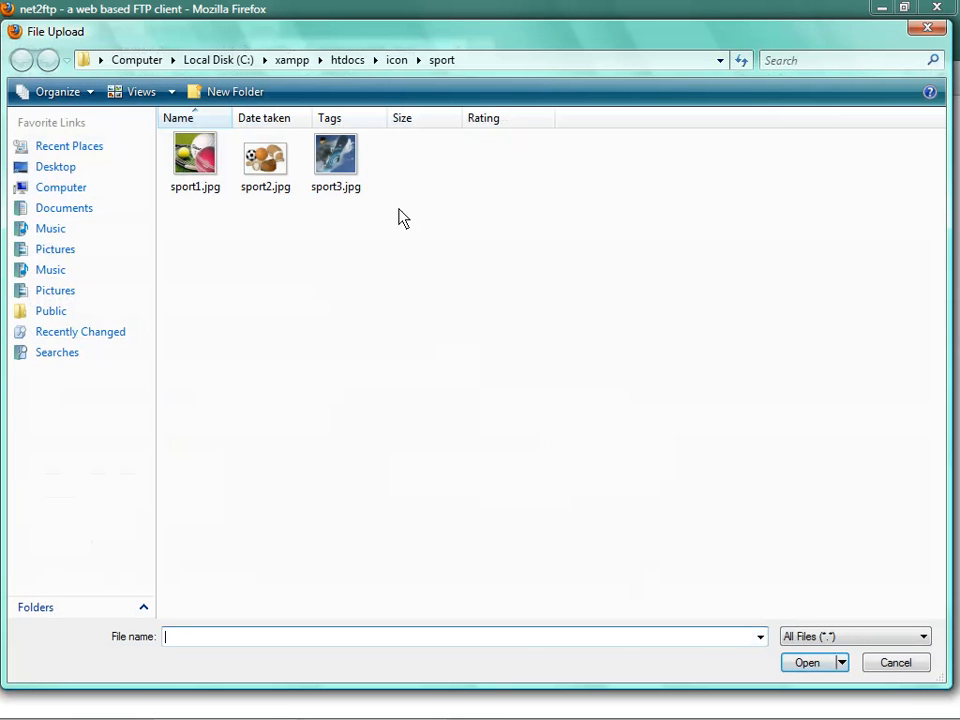
{"action": "double_click", "coordinate": [345, 180]}
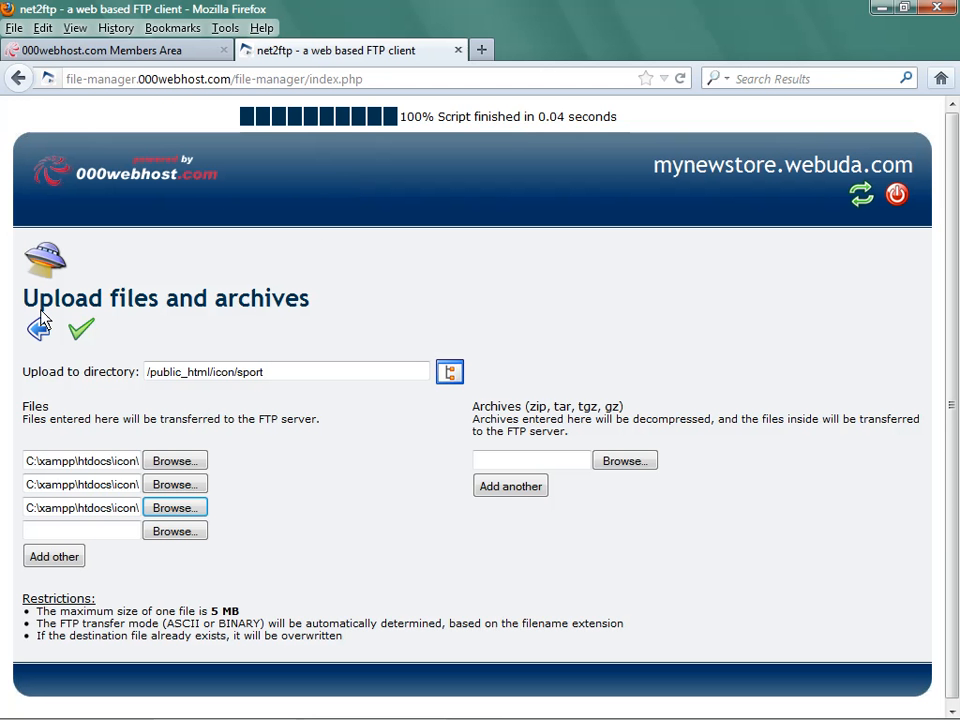
Transfer the selected sport images to /public_html/icon/sport and return to the /public_html directory listing
{"action": "left_click", "coordinate": [79, 333]}
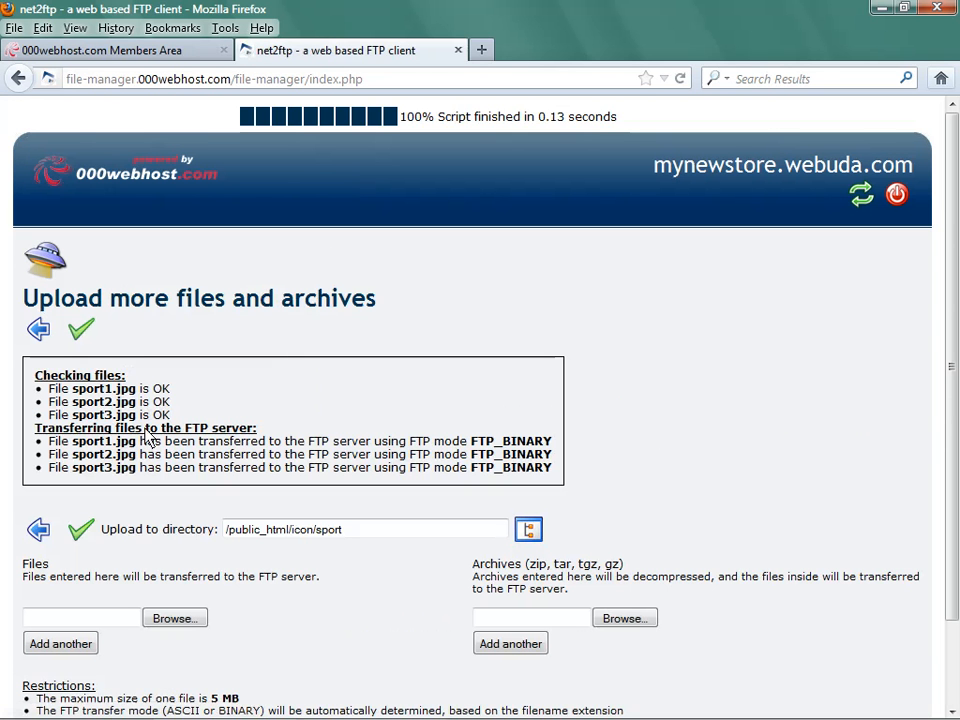
{"action": "left_click", "coordinate": [80, 333]}
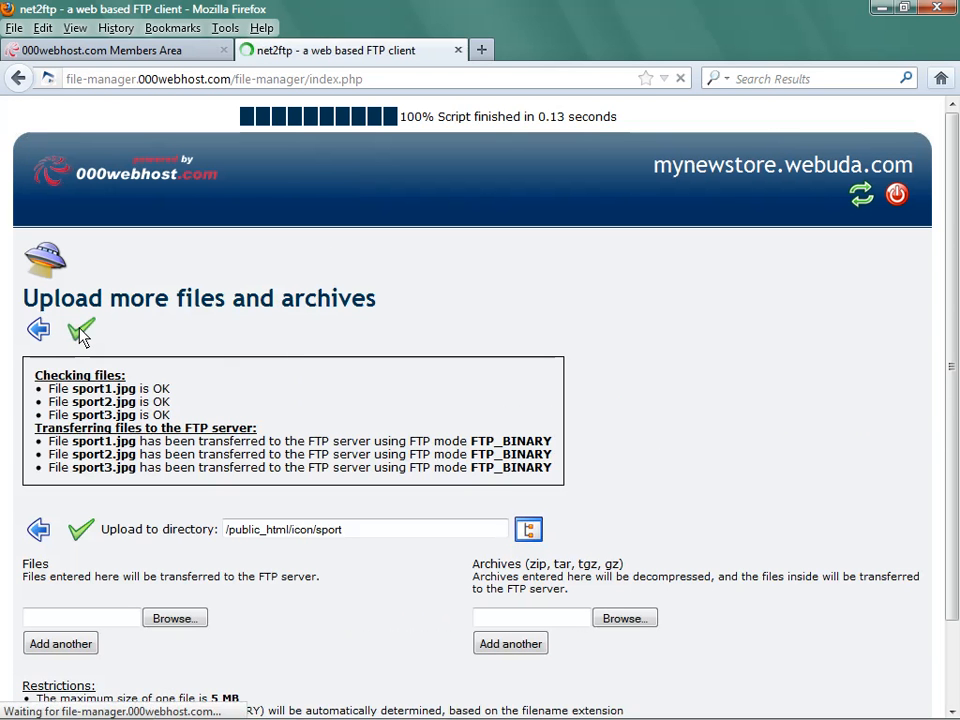
{"action": "left_click", "coordinate": [37, 333]}
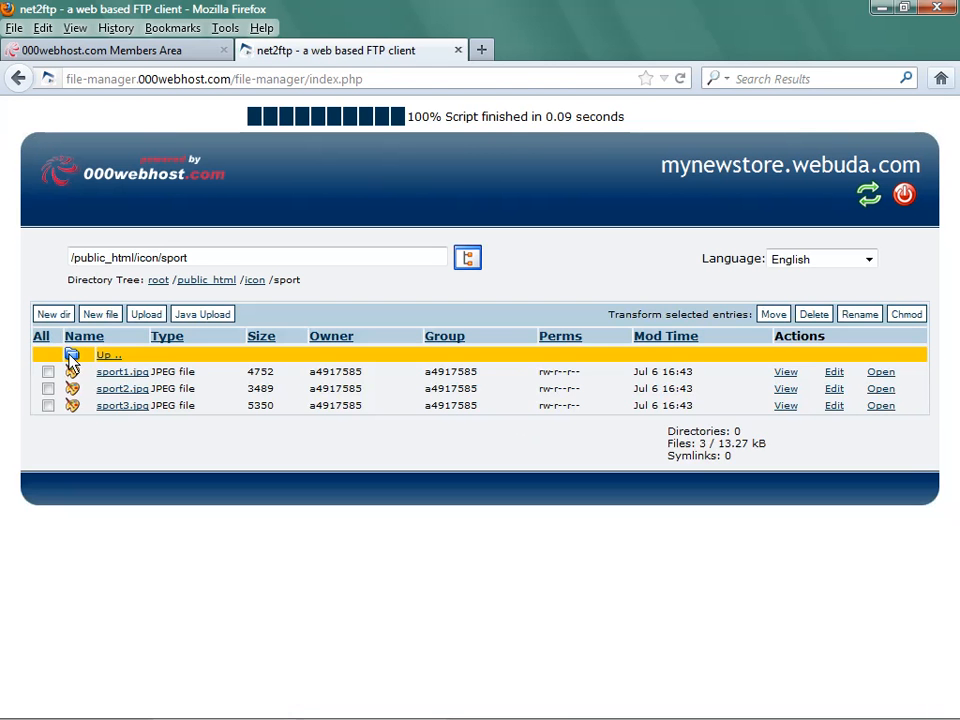
{"action": "left_click", "coordinate": [70, 360]}
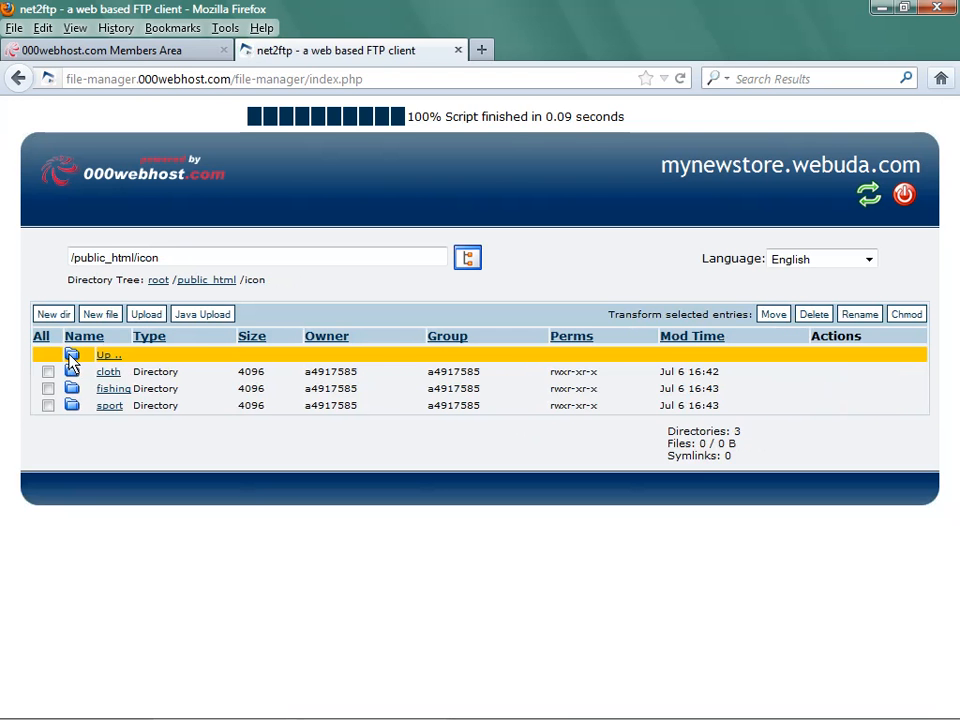
{"action": "left_click", "coordinate": [74, 357]}
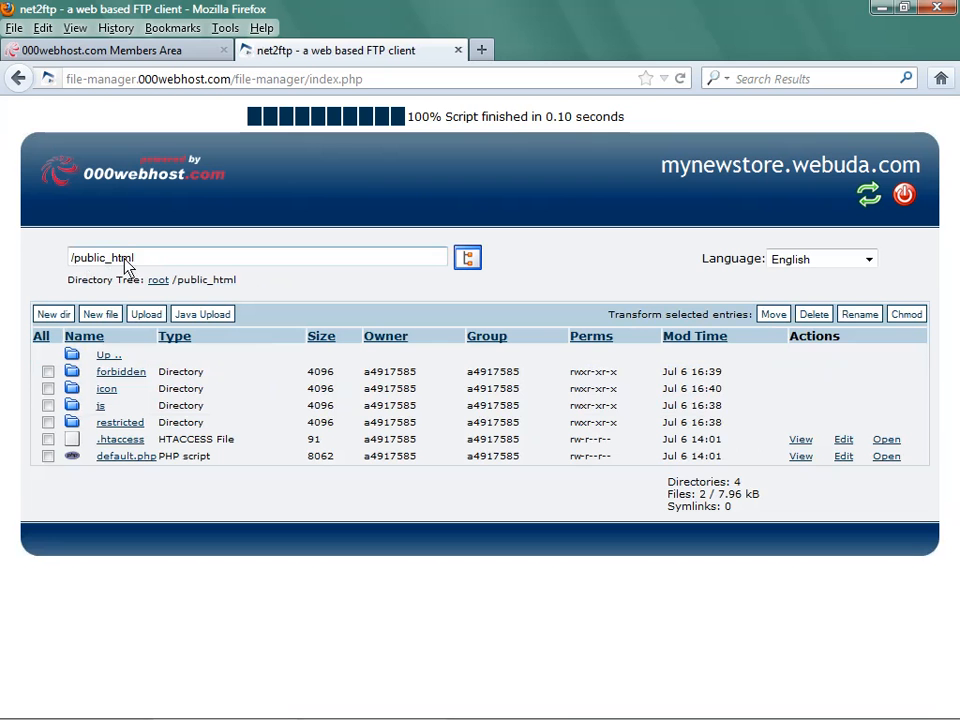
{"action": "left_click", "coordinate": [108, 390]}
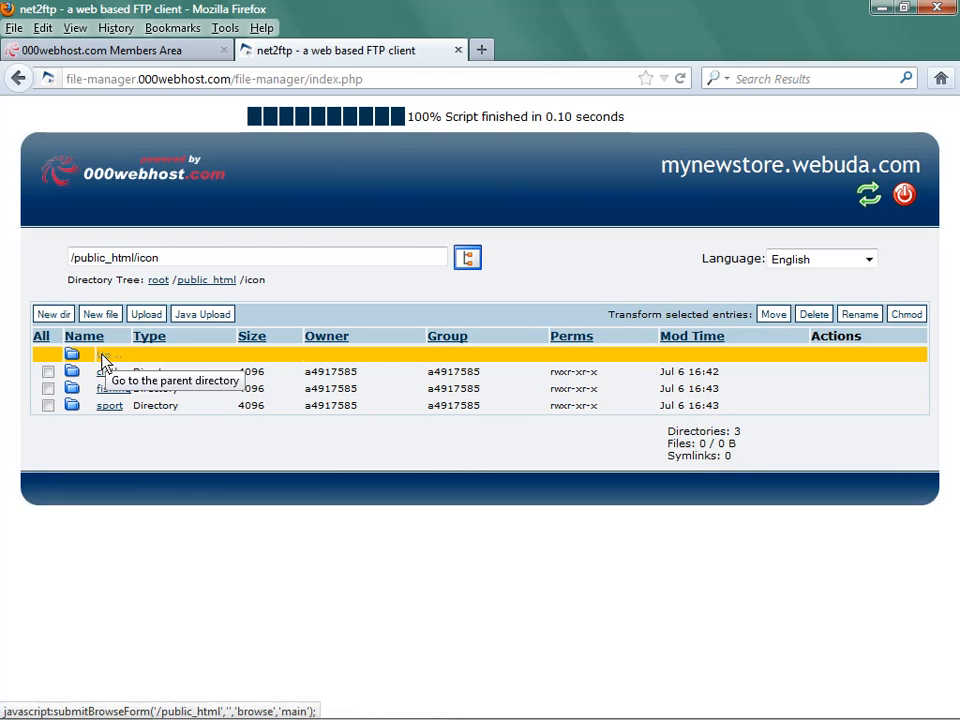
{"action": "left_click", "coordinate": [73, 358]}
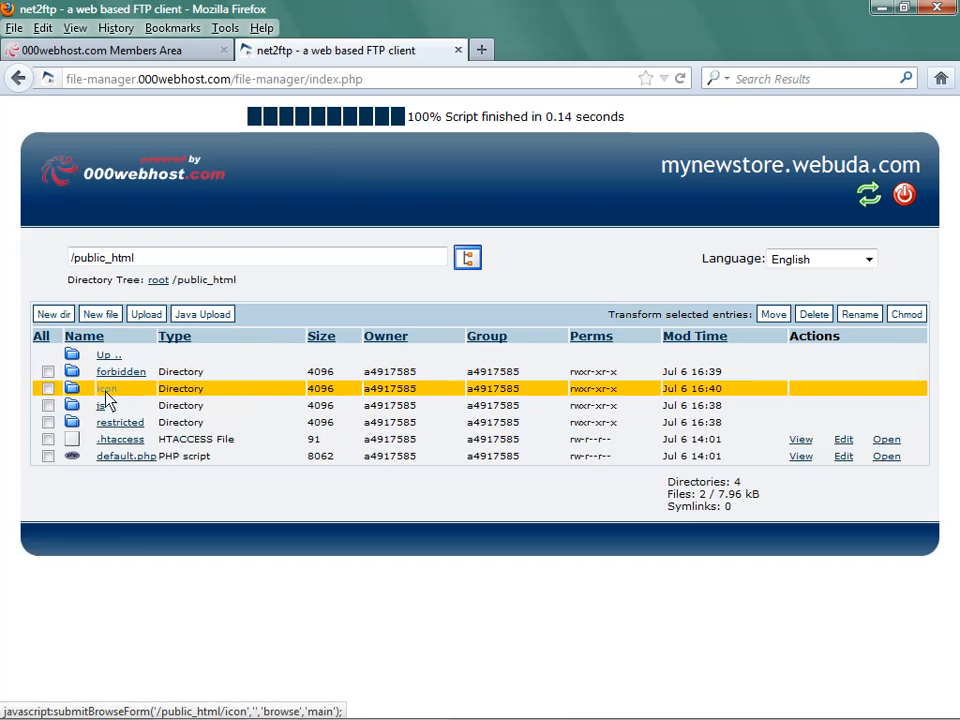
{"action": "left_click", "coordinate": [98, 408]}
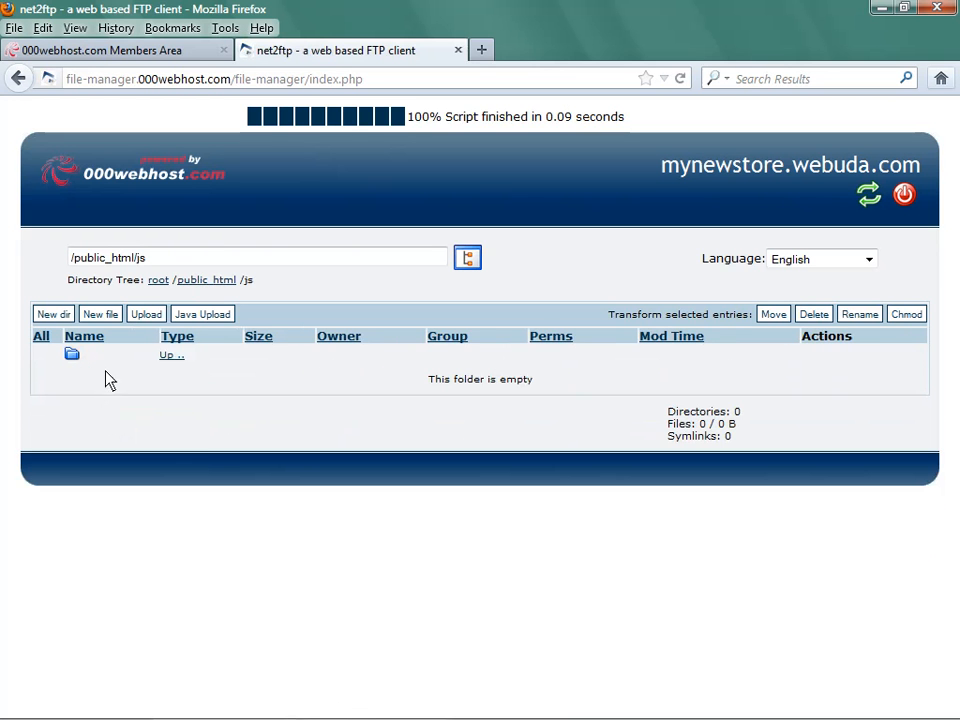
{"action": "left_click", "coordinate": [146, 316]}
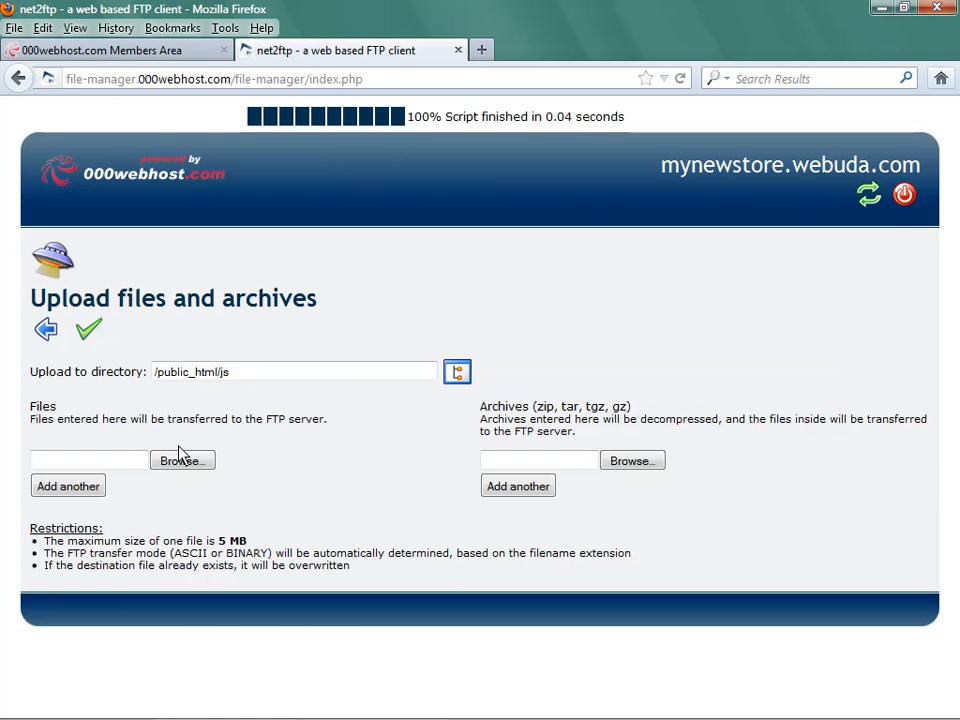
{"action": "left_click", "coordinate": [182, 461]}
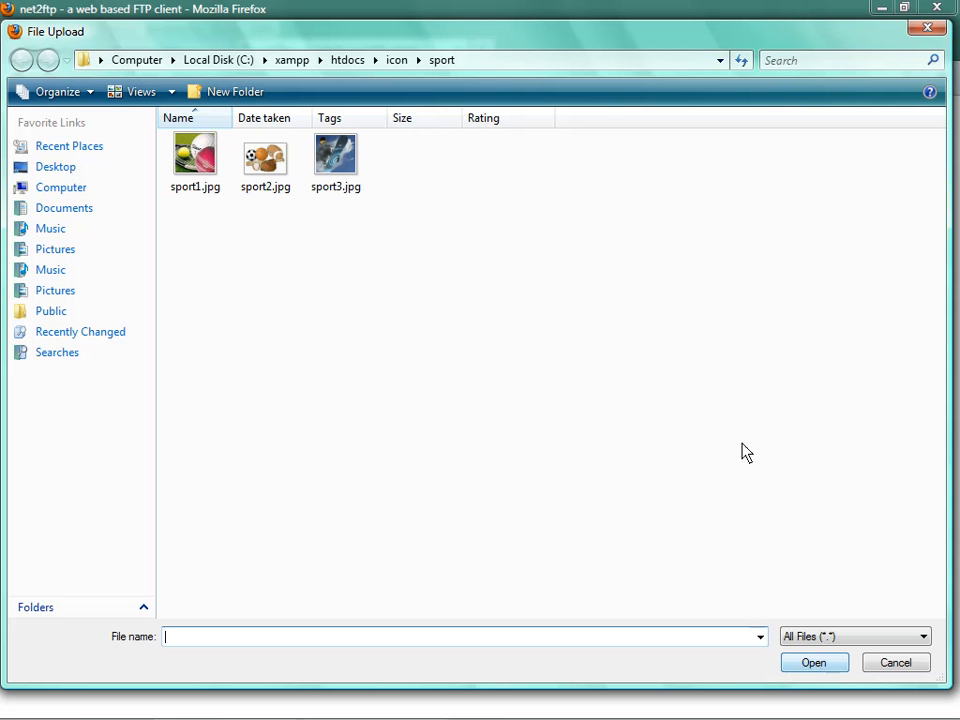
{"action": "left_click", "coordinate": [197, 173]}
{"action": "double_click", "coordinate": [197, 173]}
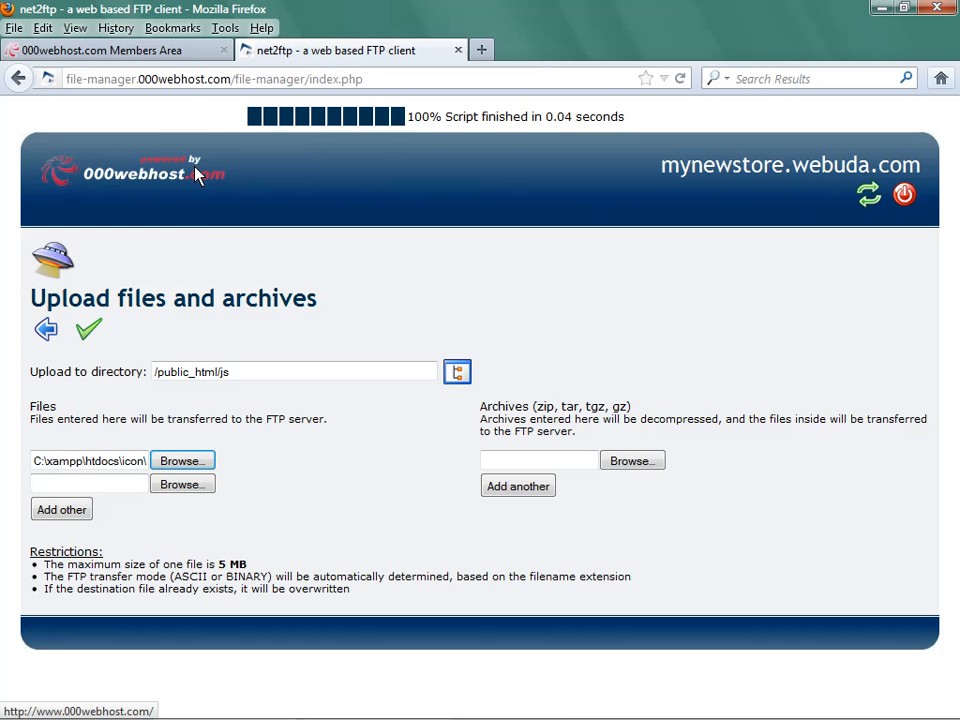
{"action": "left_click", "coordinate": [182, 484]}
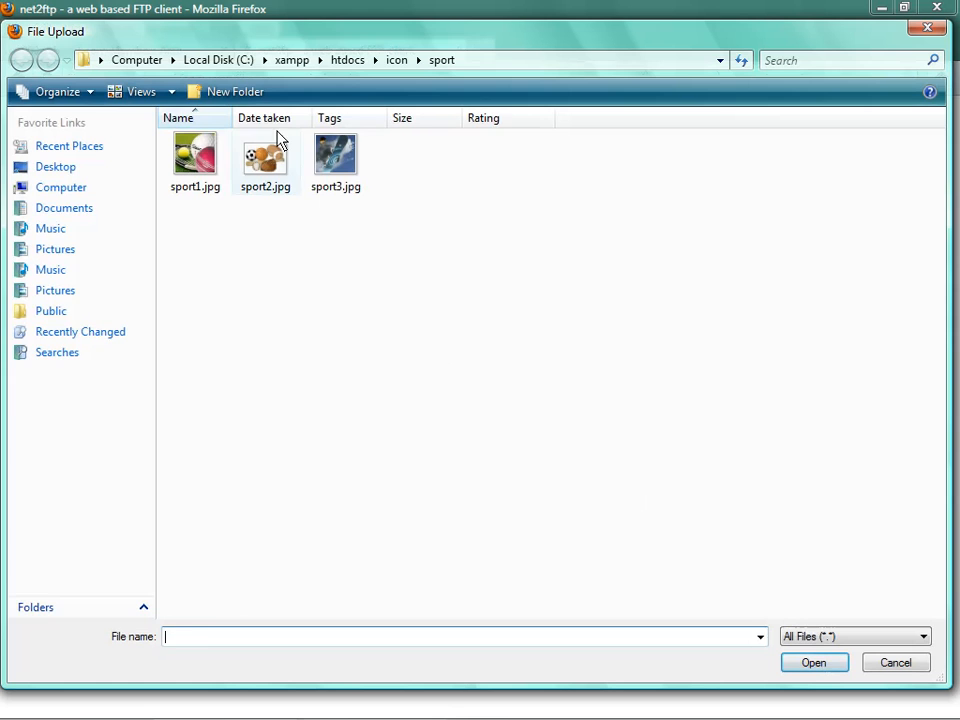
{"action": "left_click", "coordinate": [266, 163]}
{"action": "double_click", "coordinate": [266, 163]}
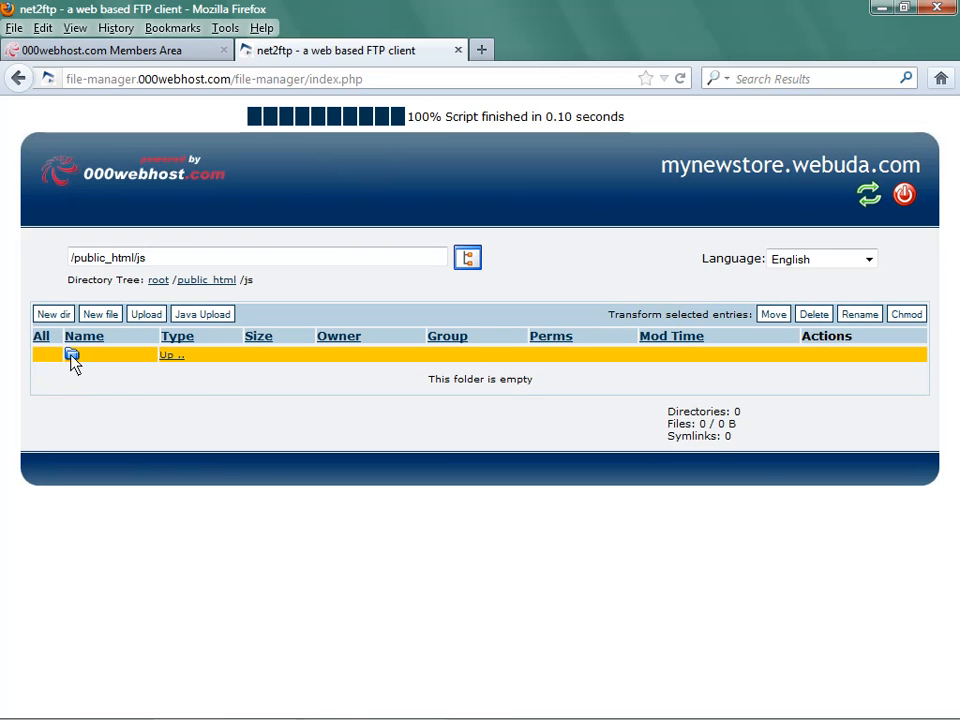
{"action": "left_click", "coordinate": [72, 356]}
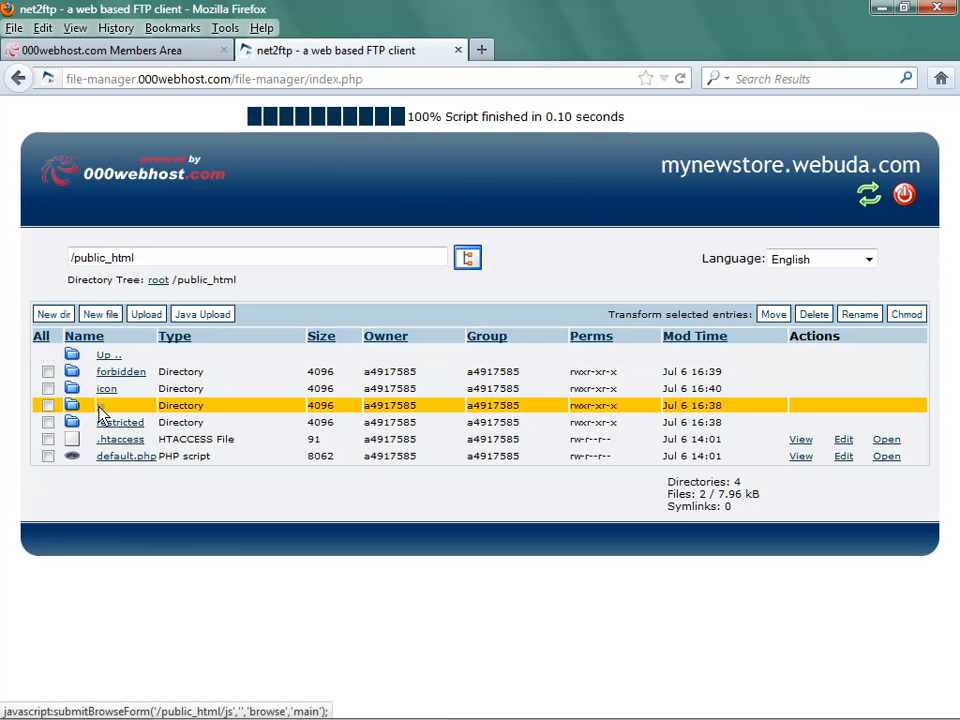
Start an upload to /public_html/js and select jquery.validate.js and jquery-1.3.2.min.js from the local htdocs\js folder
{"action": "left_click", "coordinate": [99, 409]}
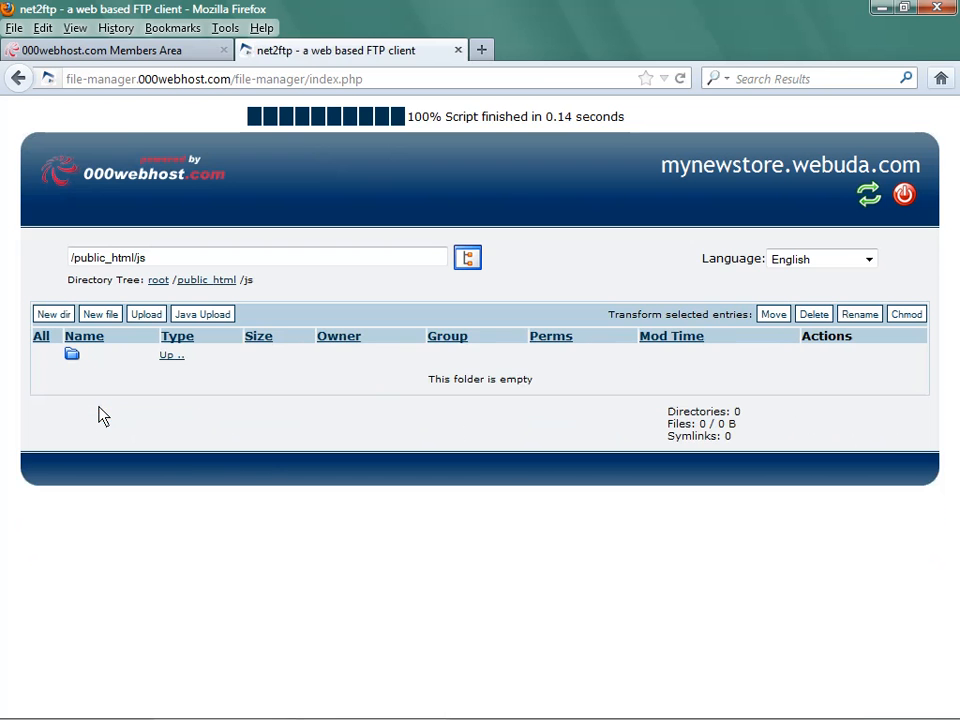
{"action": "left_click", "coordinate": [147, 316]}
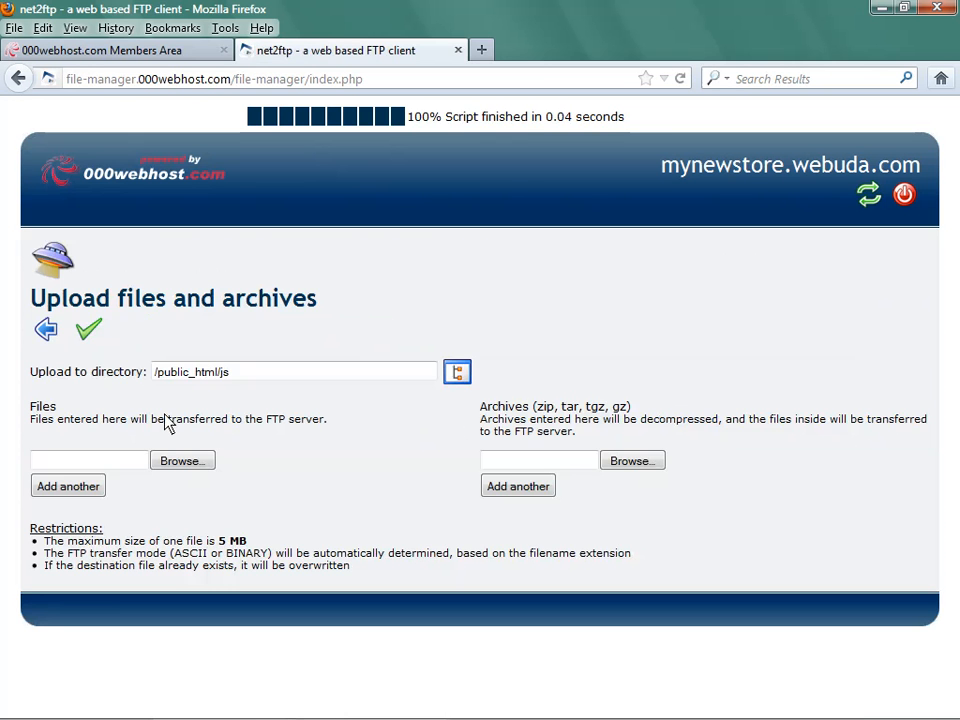
{"action": "left_click", "coordinate": [182, 463]}
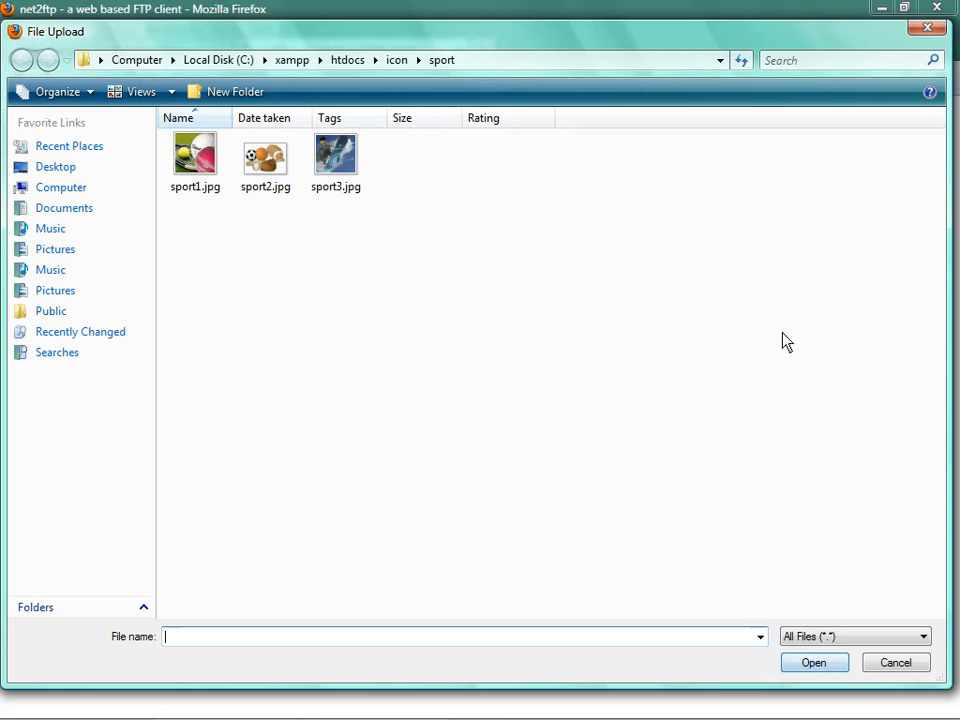
{"action": "left_click", "coordinate": [393, 66]}
{"action": "left_click", "coordinate": [349, 68]}
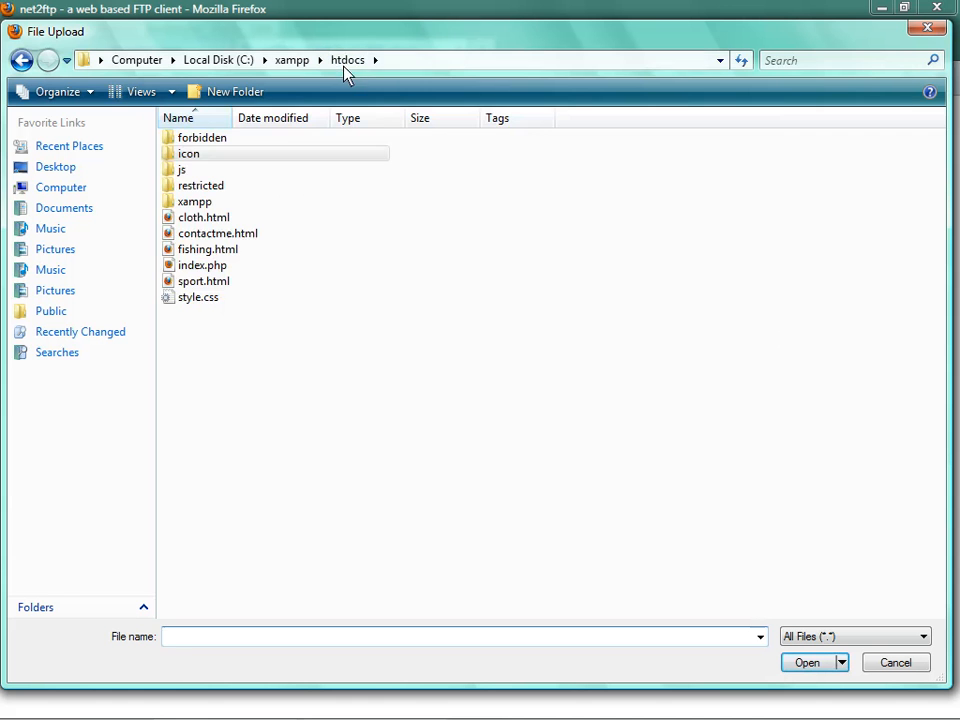
{"action": "double_click", "coordinate": [190, 172]}
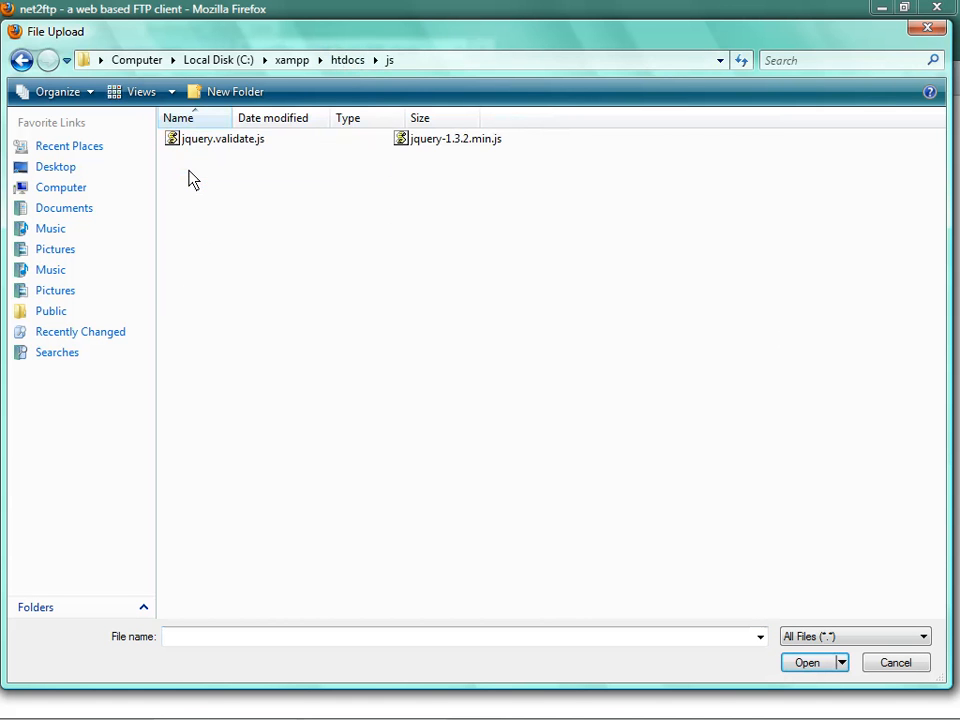
{"action": "double_click", "coordinate": [228, 150]}
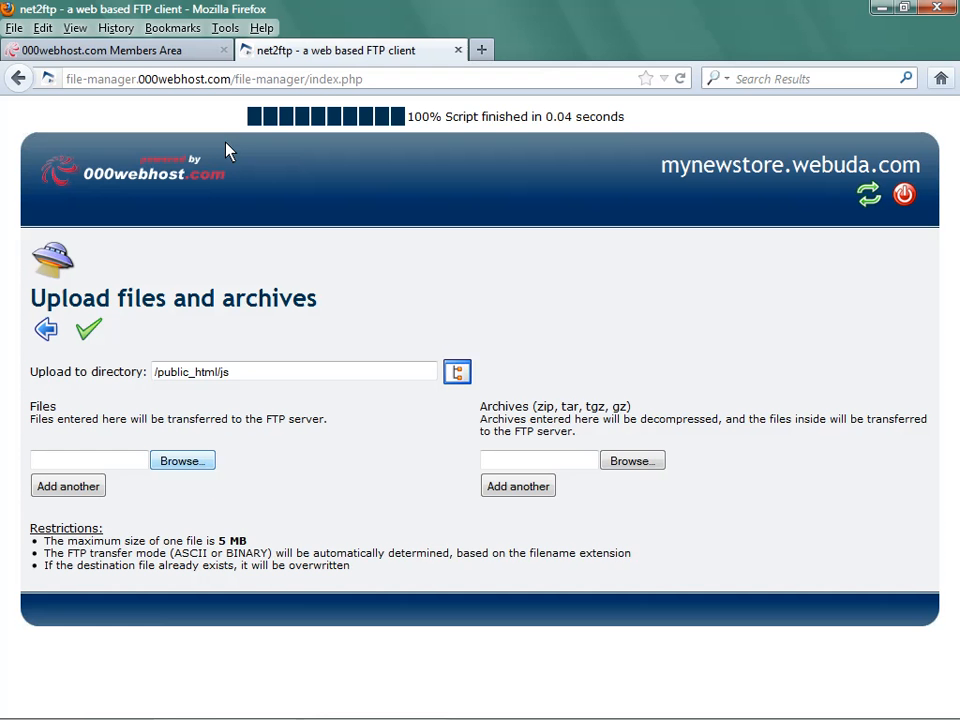
{"action": "left_click", "coordinate": [181, 486]}
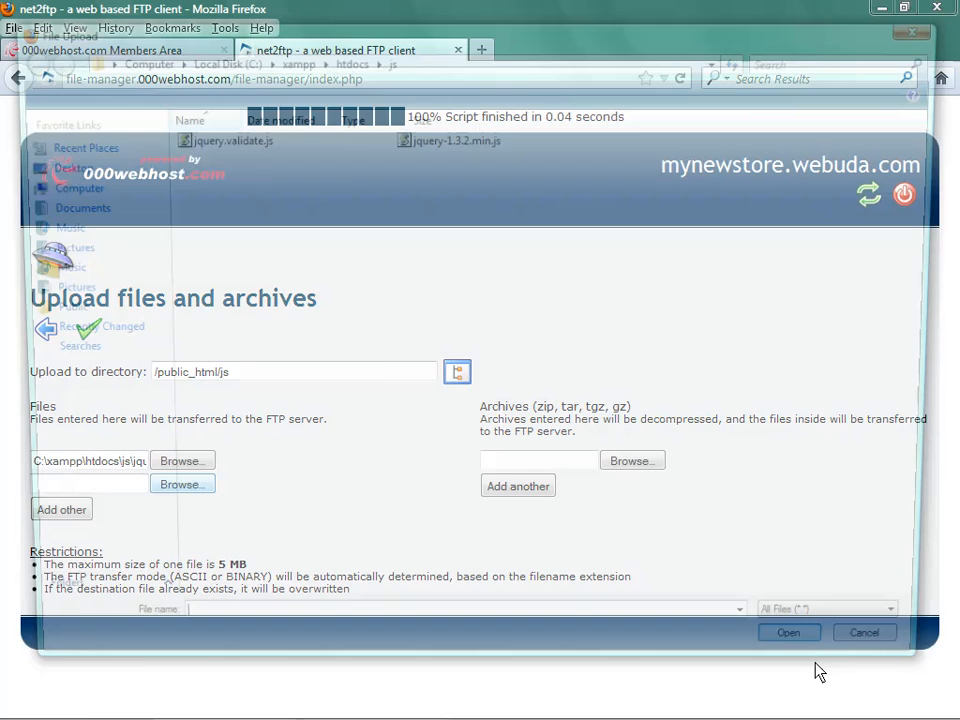
{"action": "double_click", "coordinate": [460, 147]}
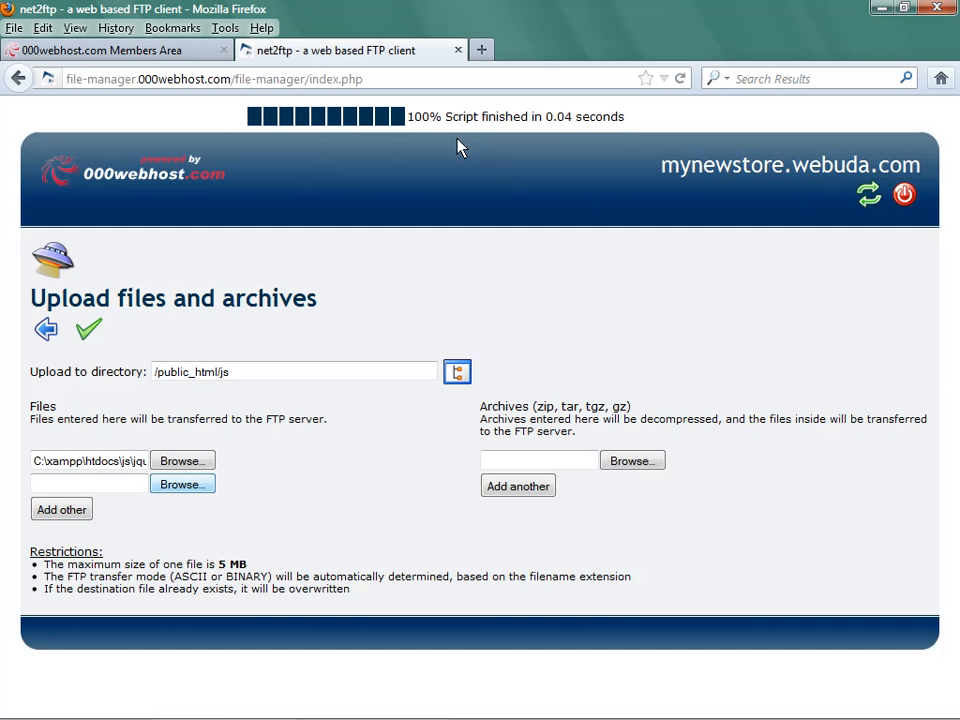
Transfer the selected jQuery scripts to /public_html/js and return to that directory's listing
{"action": "left_click", "coordinate": [87, 340]}
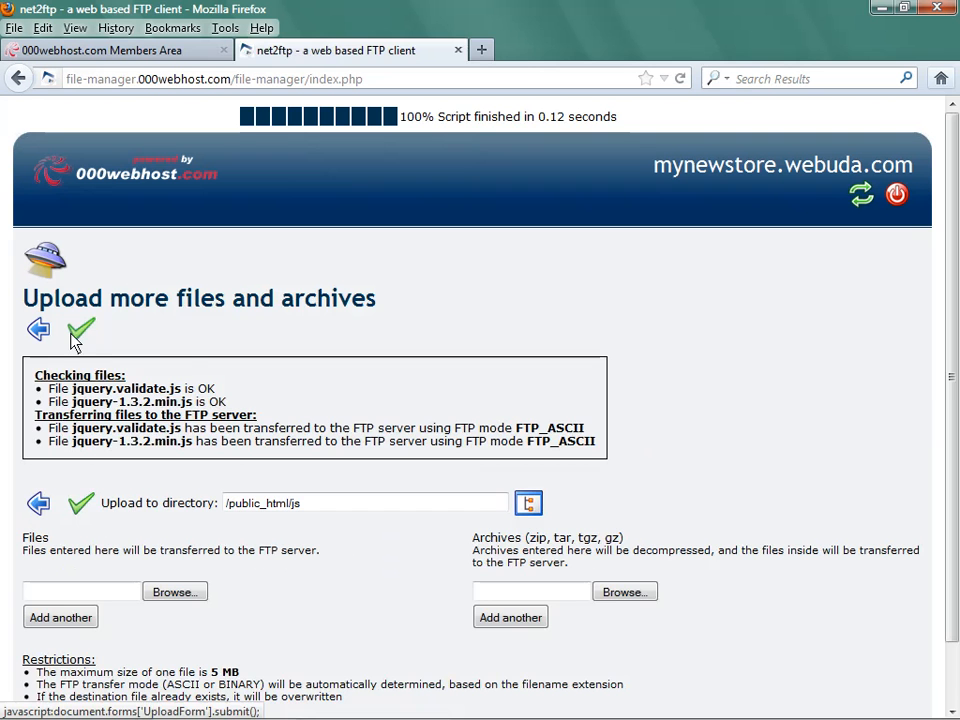
{"action": "left_click", "coordinate": [73, 340]}
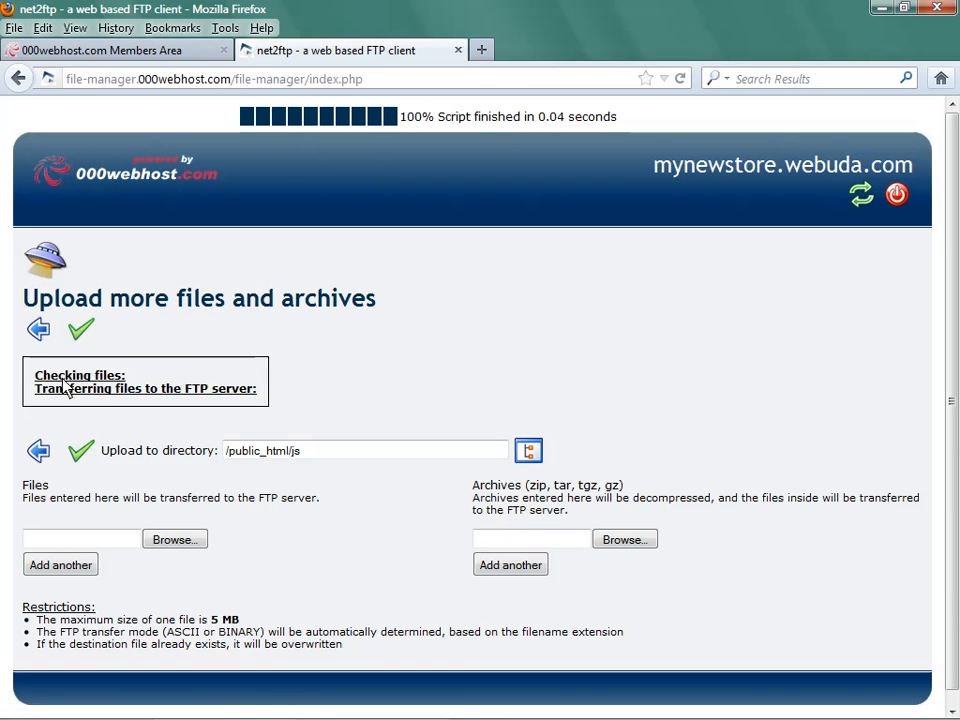
{"action": "left_click", "coordinate": [38, 331]}
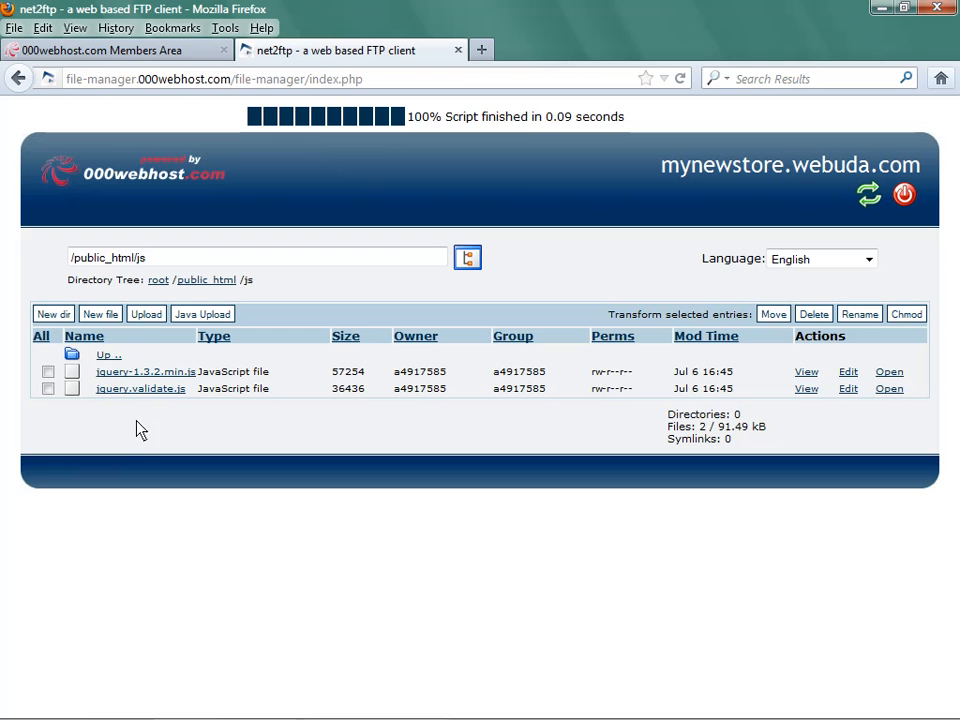
Start an upload to /public_html/restricted and select index.html and user_pwd.sql from the local htdocs\restricted folder
{"action": "left_click", "coordinate": [75, 358]}
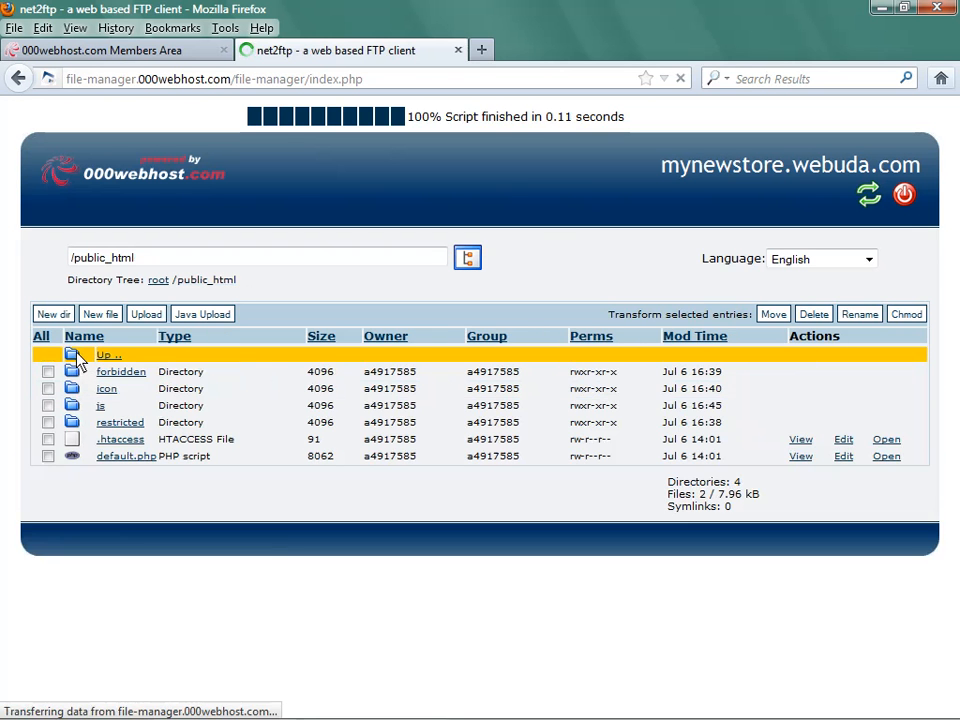
{"action": "left_click", "coordinate": [106, 426]}
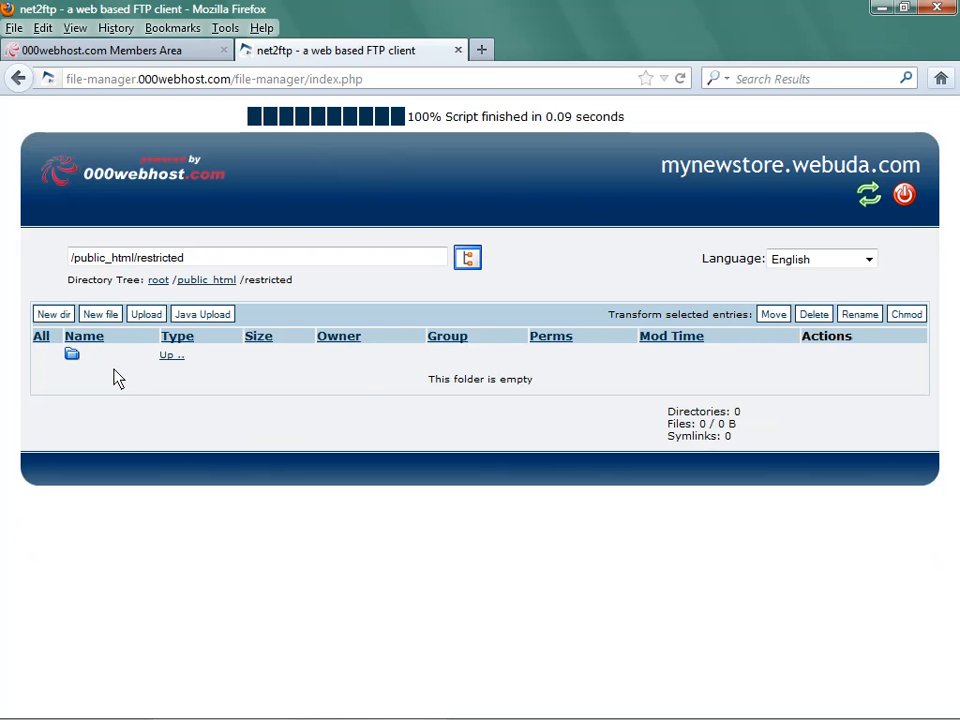
{"action": "left_click", "coordinate": [146, 315]}
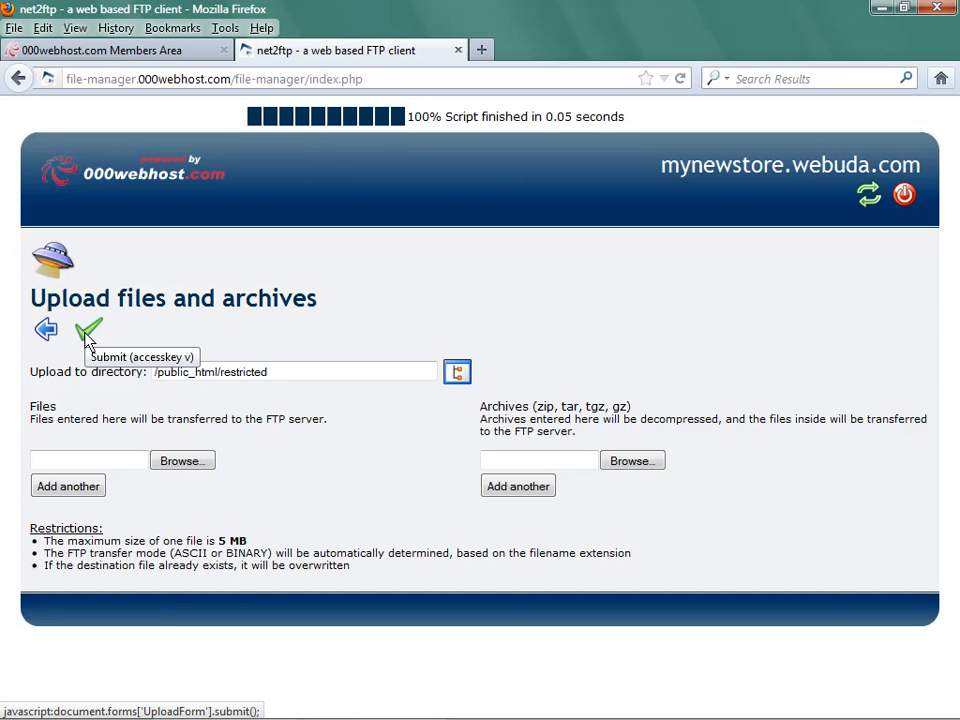
{"action": "left_click", "coordinate": [166, 459]}
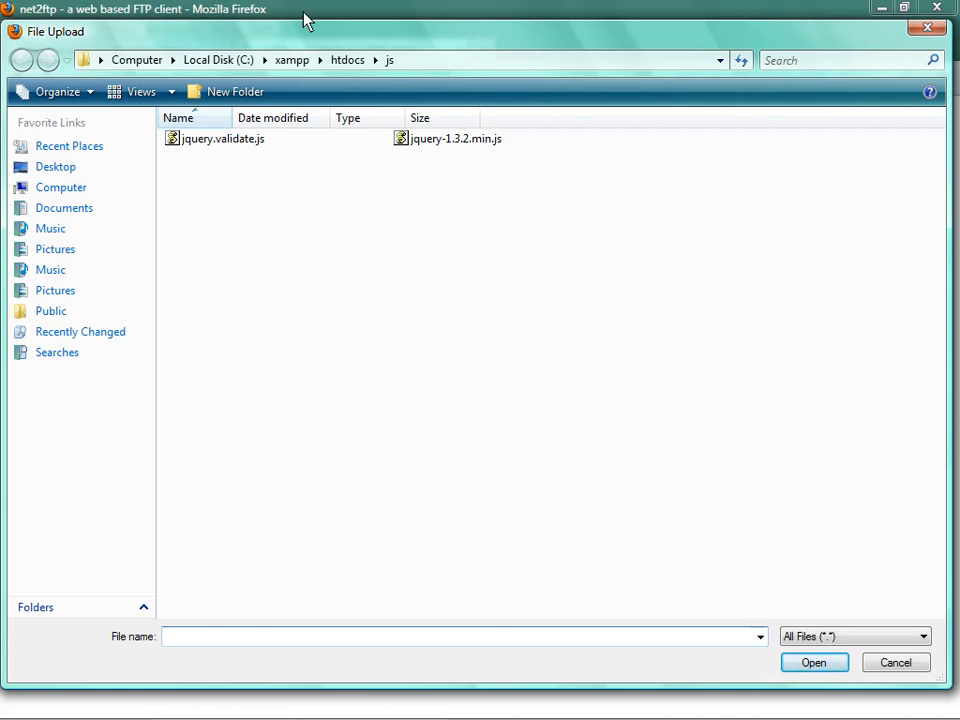
{"action": "left_click", "coordinate": [343, 62]}
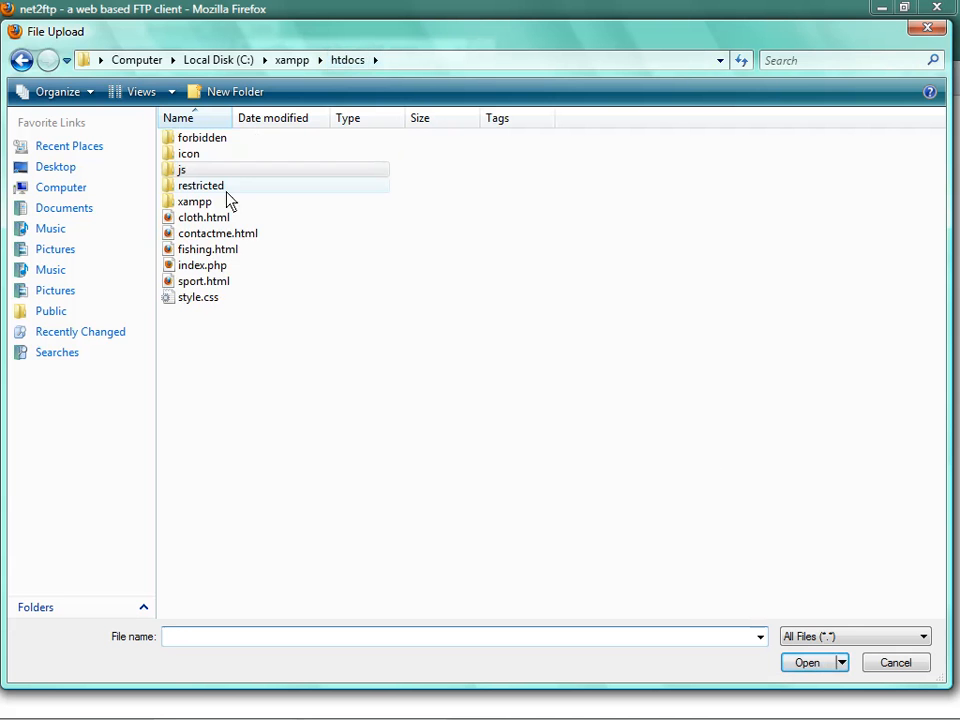
{"action": "double_click", "coordinate": [205, 186]}
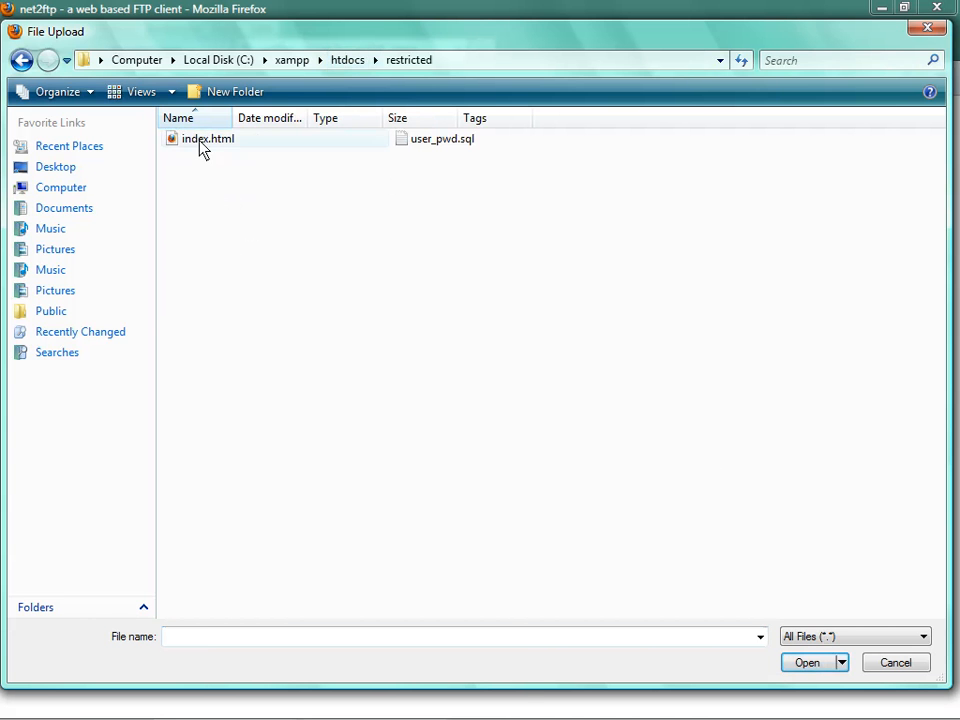
{"action": "double_click", "coordinate": [200, 142]}
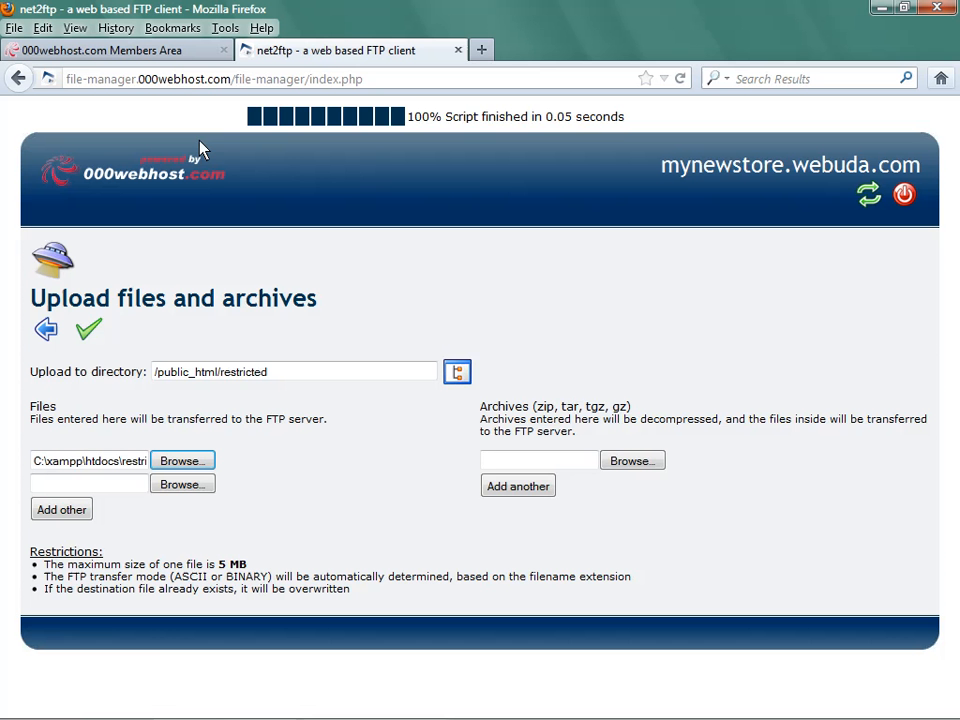
{"action": "left_click", "coordinate": [186, 485]}
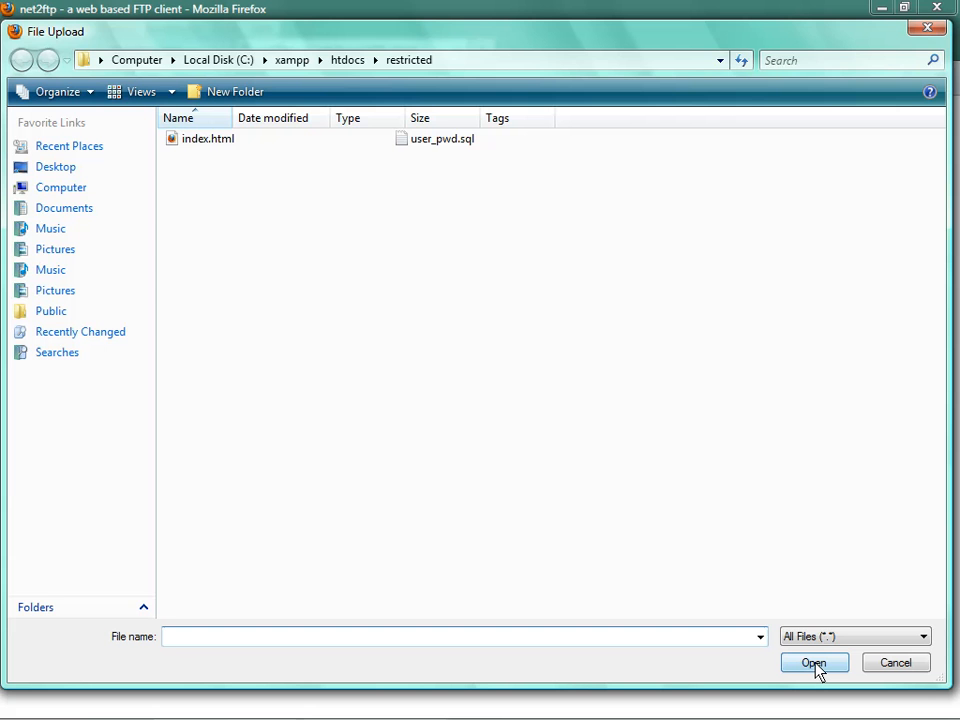
{"action": "double_click", "coordinate": [447, 146]}
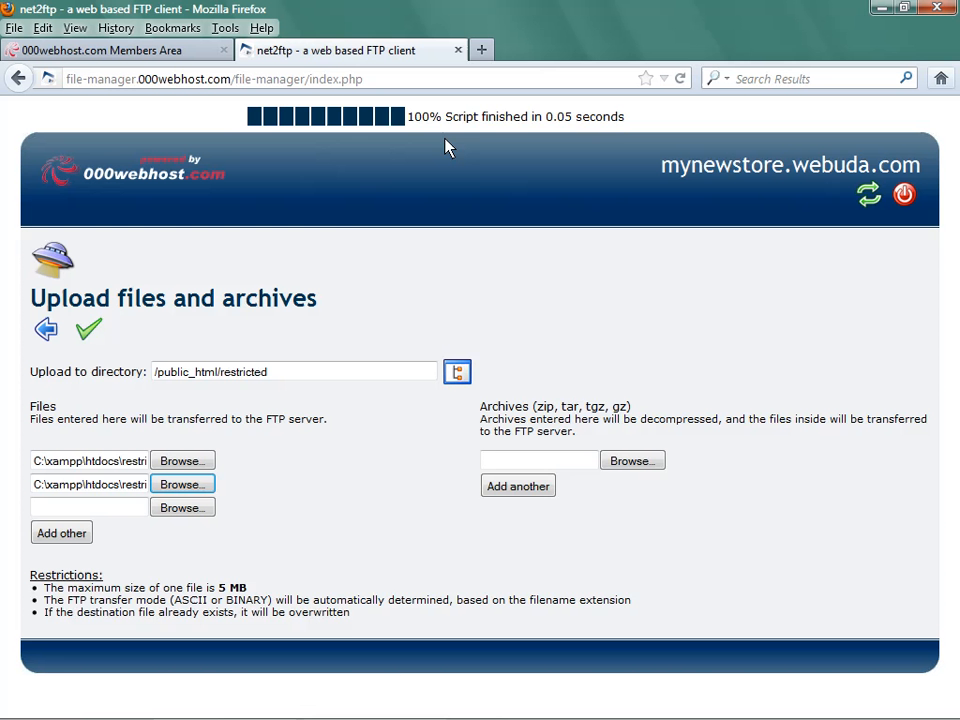
Transfer index.html and user_pwd.sql to /public_html/restricted and return to the /public_html directory listing
{"action": "left_click", "coordinate": [88, 334]}
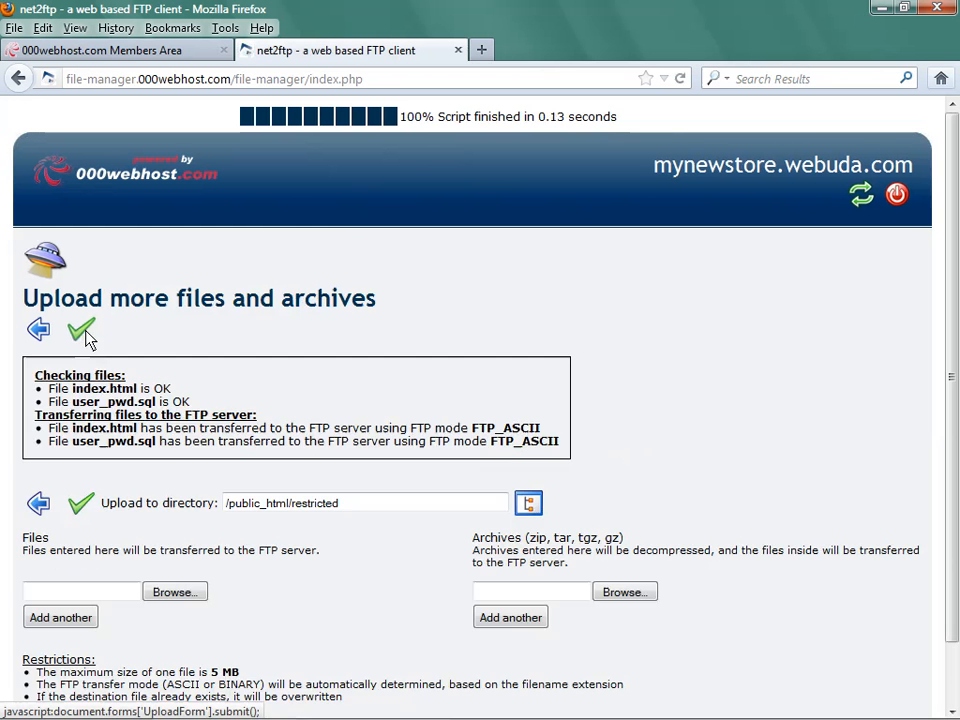
{"action": "left_click", "coordinate": [77, 337]}
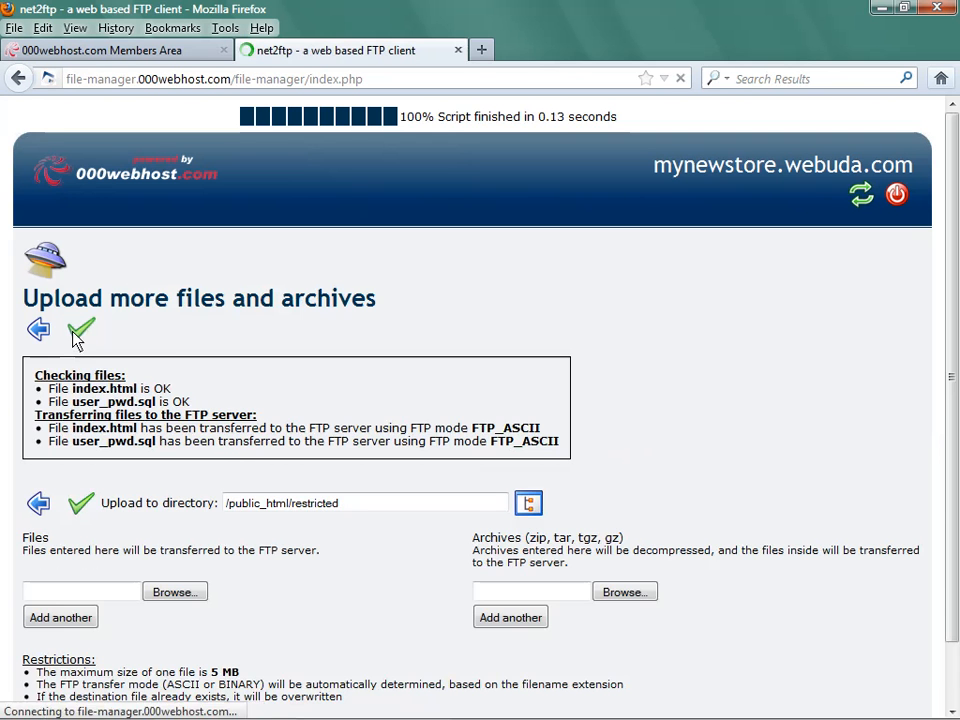
{"action": "left_click", "coordinate": [40, 330]}
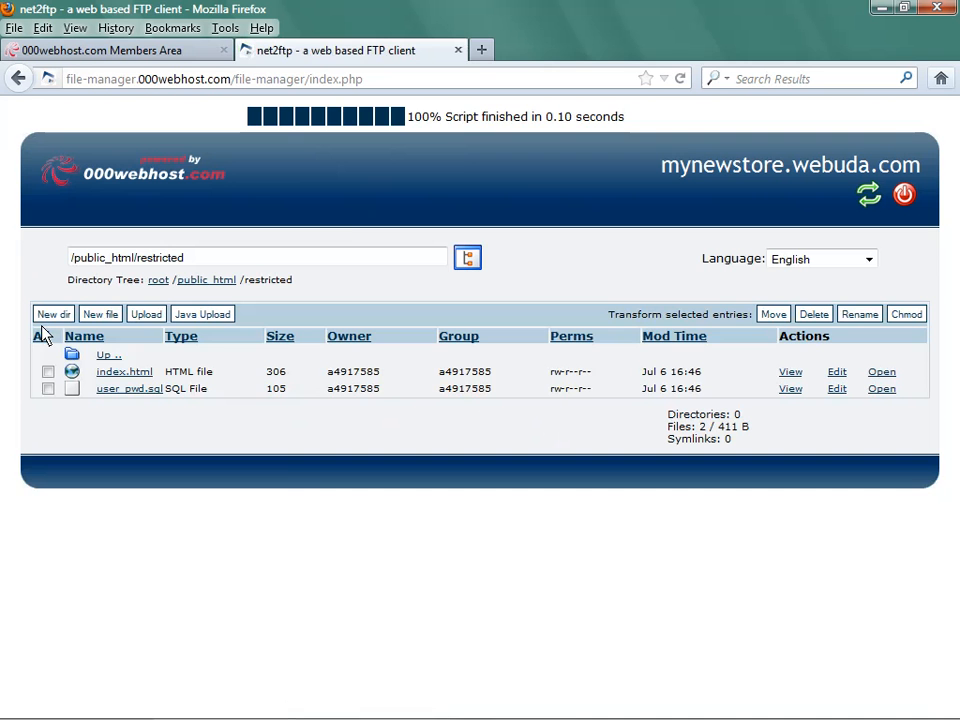
{"action": "left_click", "coordinate": [71, 362]}
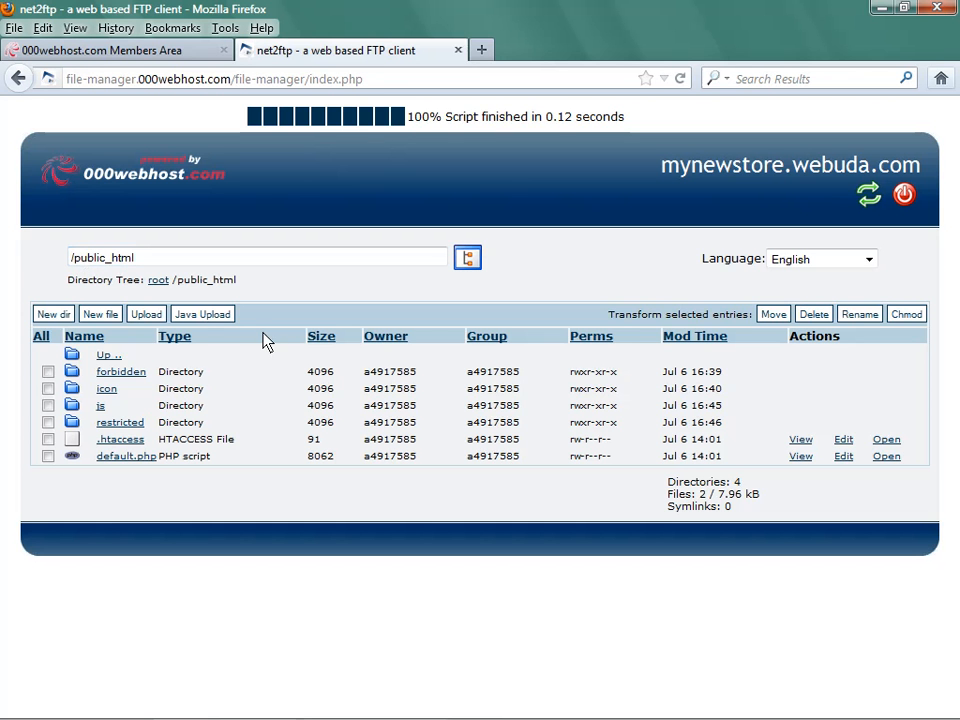
Start an archive upload to /public_html and compress the local htdocs\xampp folder into xampp.zip from the file chooser
{"action": "left_click", "coordinate": [148, 315]}
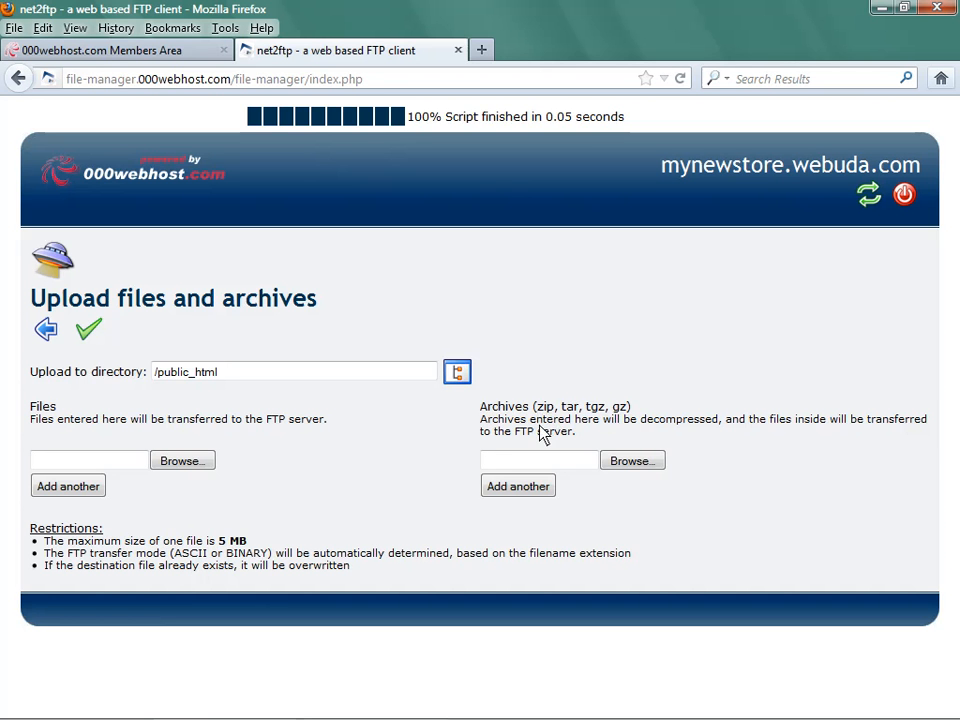
{"action": "left_click", "coordinate": [628, 463]}
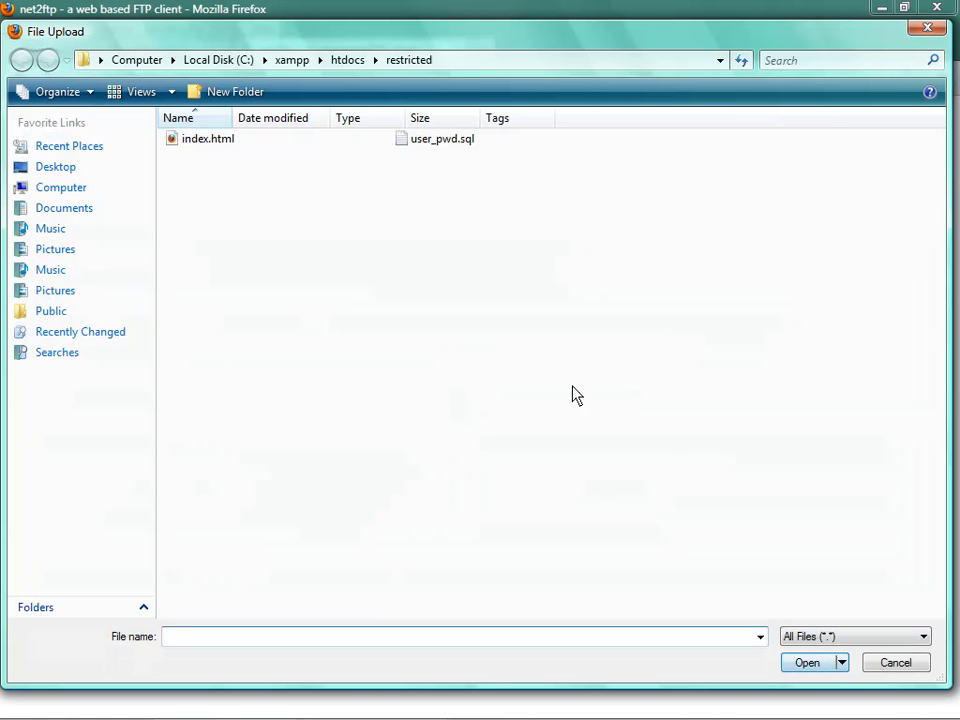
{"action": "left_click", "coordinate": [345, 62]}
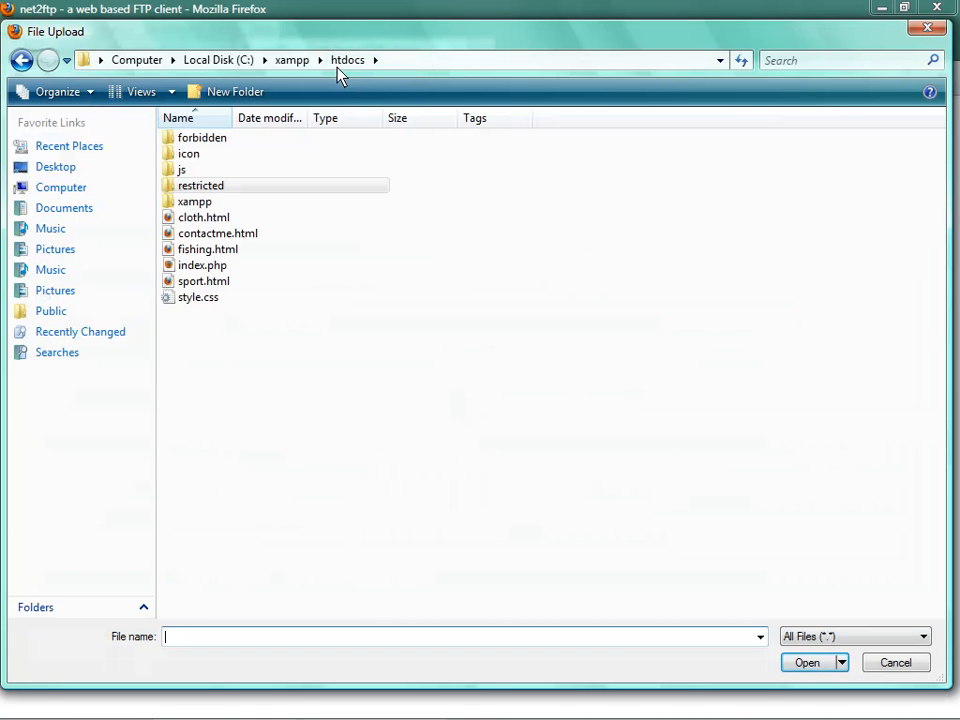
{"action": "left_click", "coordinate": [207, 203]}
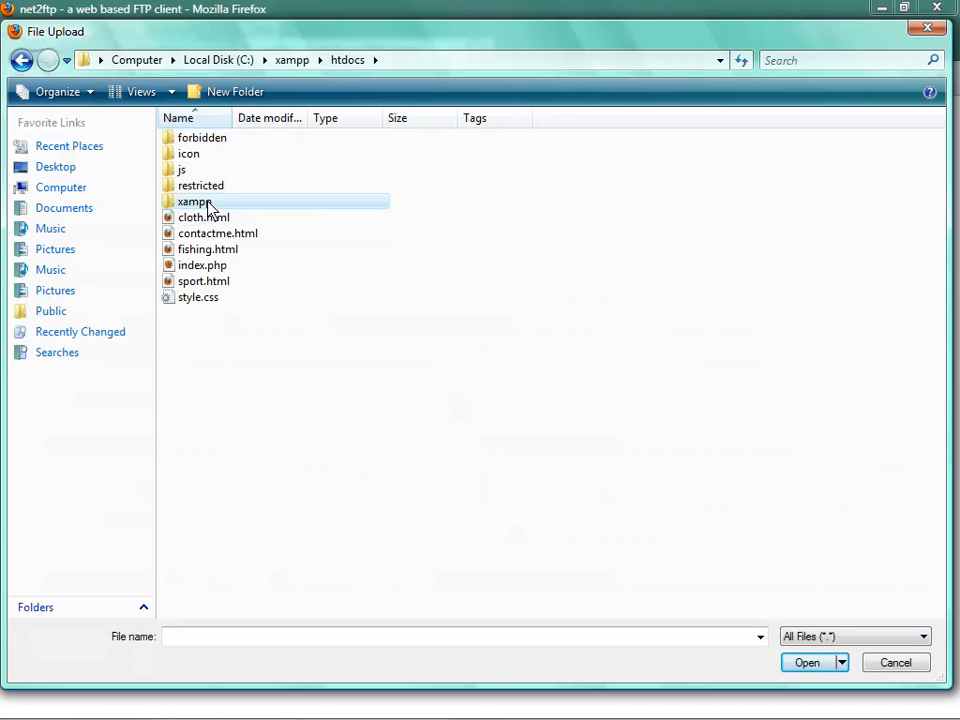
{"action": "right_click", "coordinate": [209, 205]}
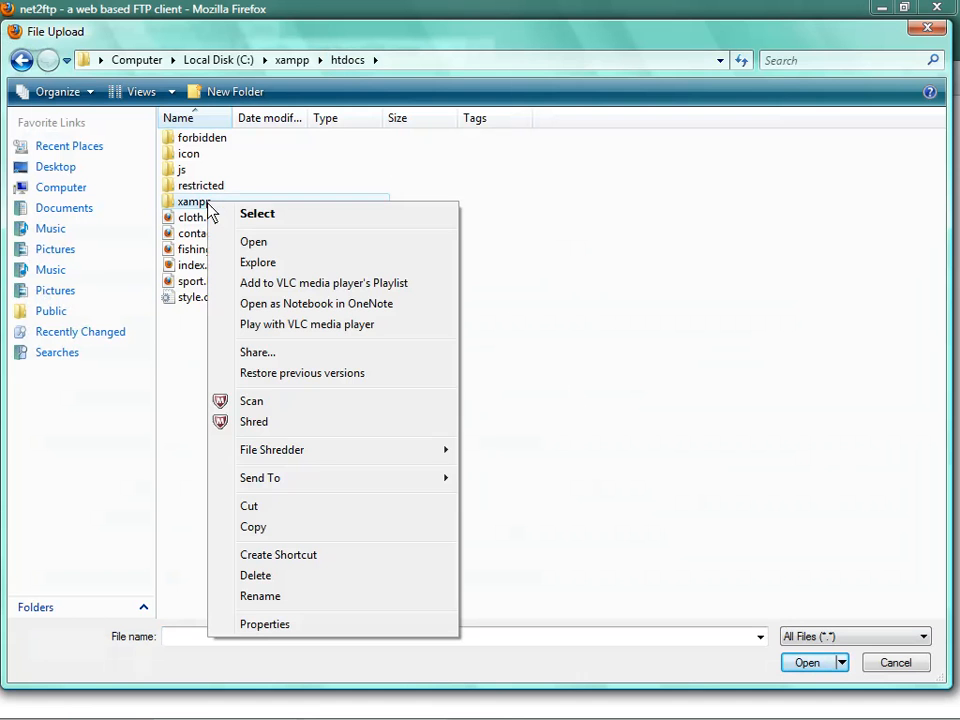
{"action": "left_click", "coordinate": [425, 485]}
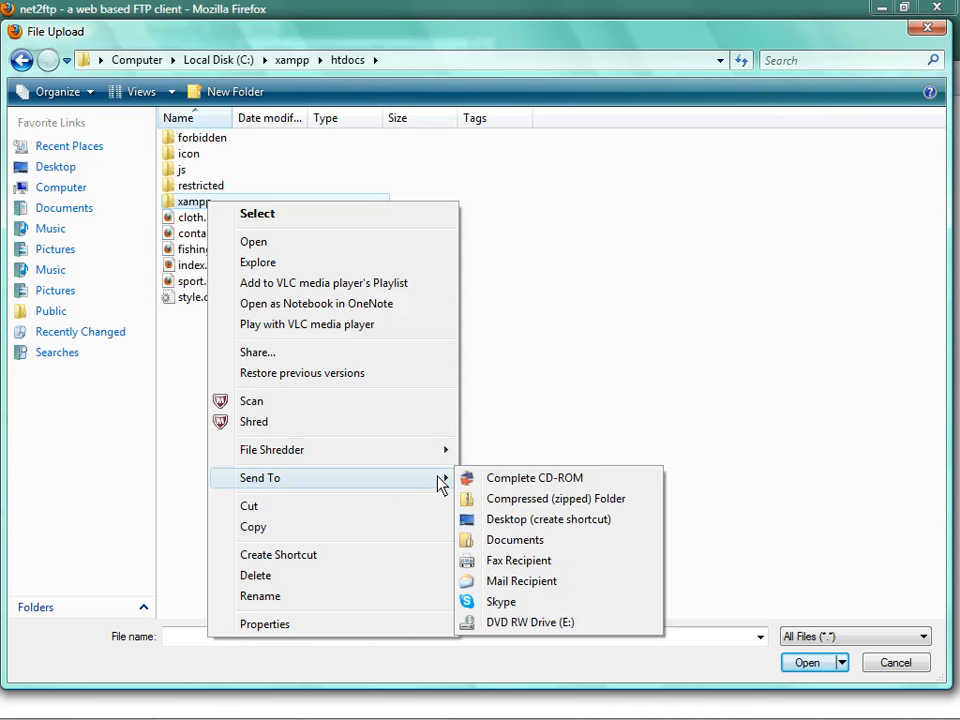
{"action": "left_click", "coordinate": [575, 505]}
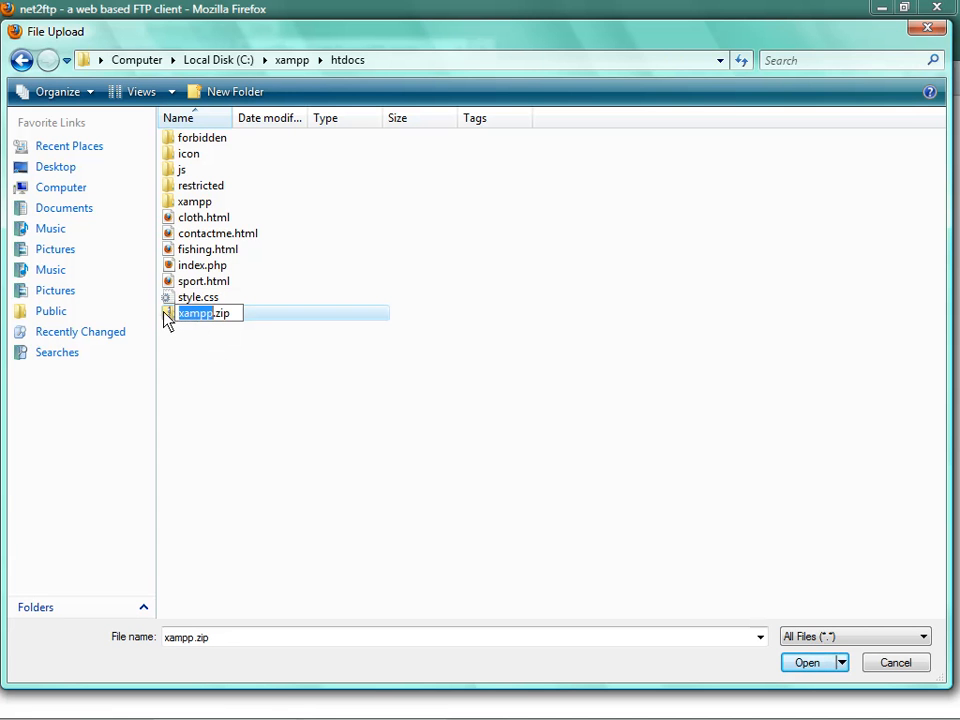
{"action": "left_click", "coordinate": [230, 360]}
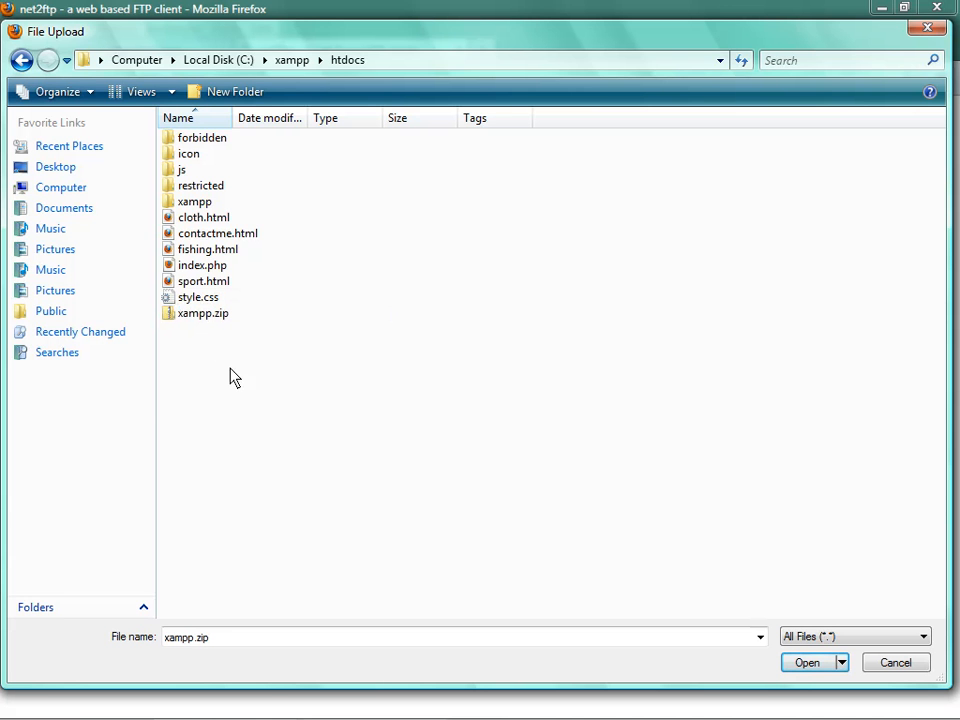
Upload xampp.zip as an archive to be decompressed in /public_html and return to that directory's listing
{"action": "double_click", "coordinate": [203, 315]}
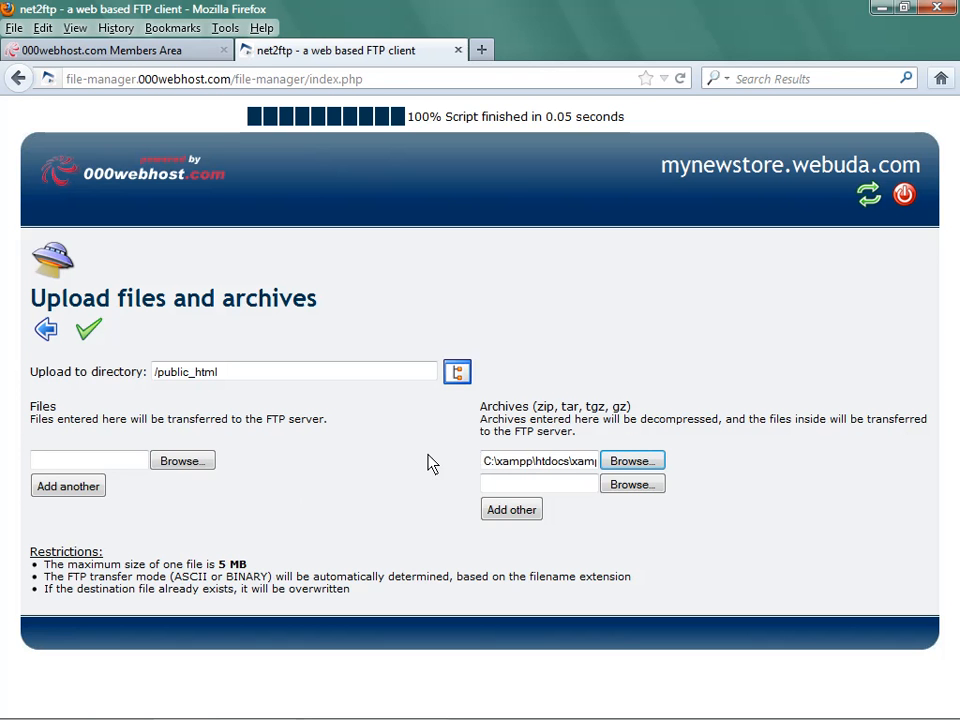
{"action": "left_click", "coordinate": [88, 336]}
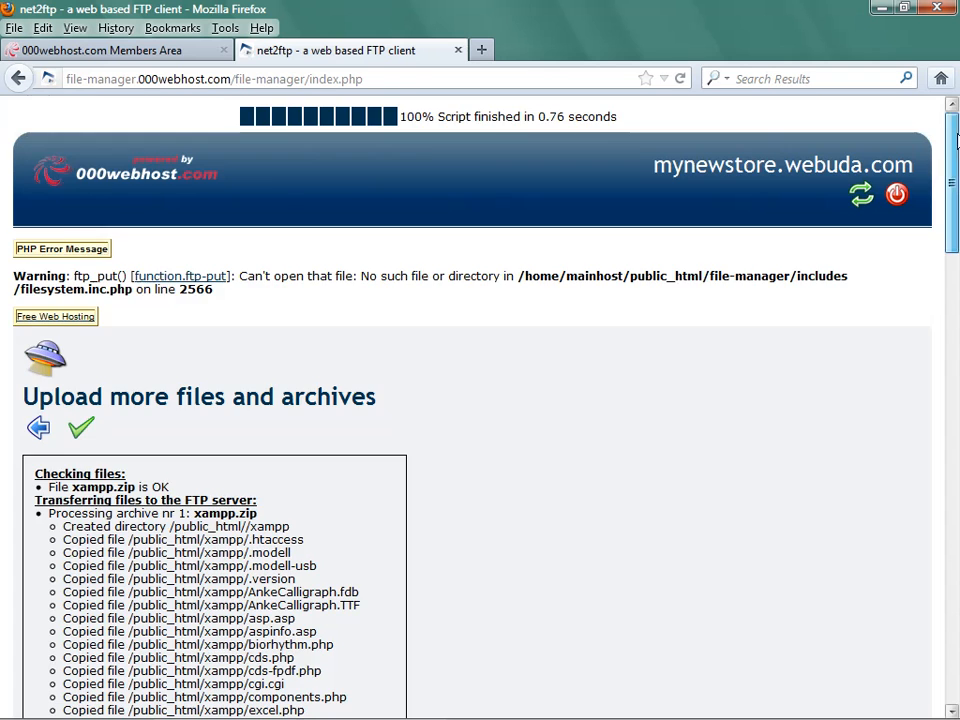
{"action": "left_click_drag", "start_coordinate": [945, 161], "coordinate": [951, 122]}
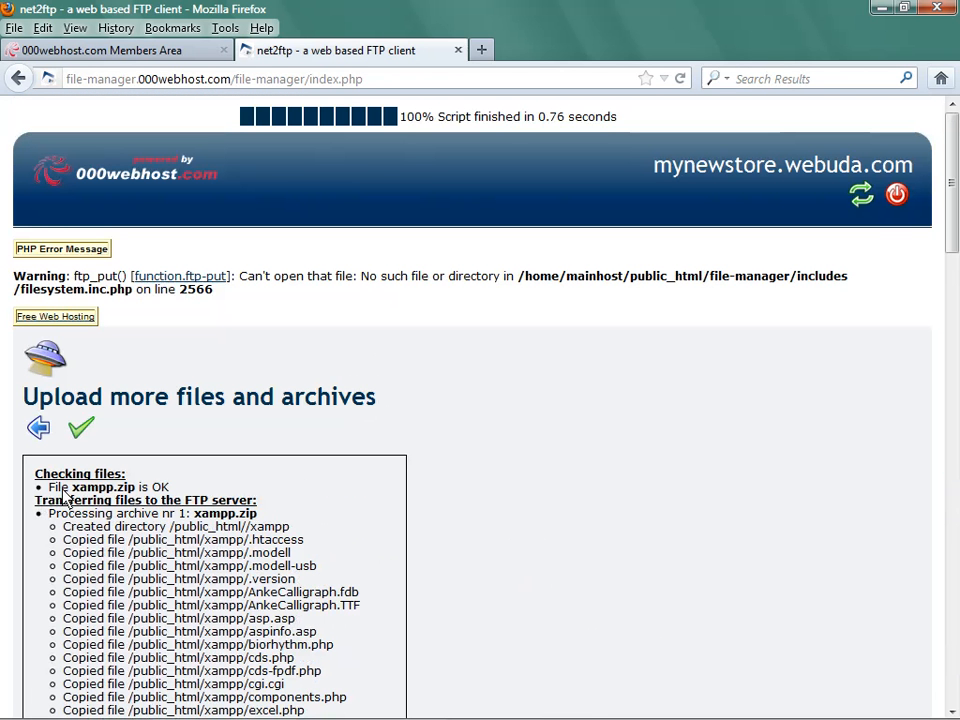
{"action": "left_click", "coordinate": [81, 427]}
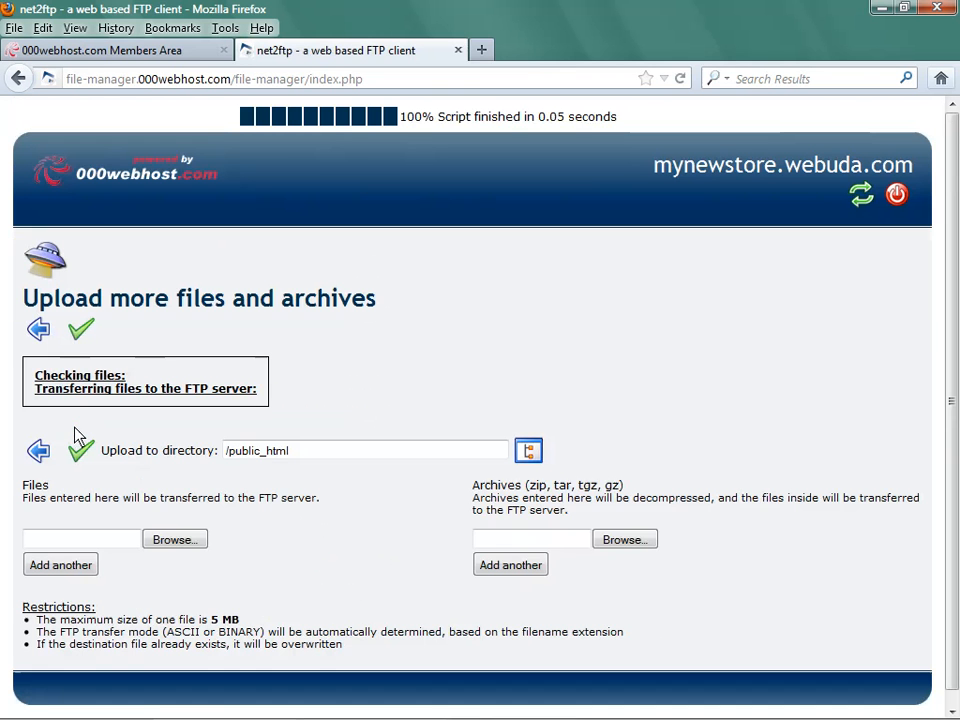
{"action": "left_click", "coordinate": [35, 328]}
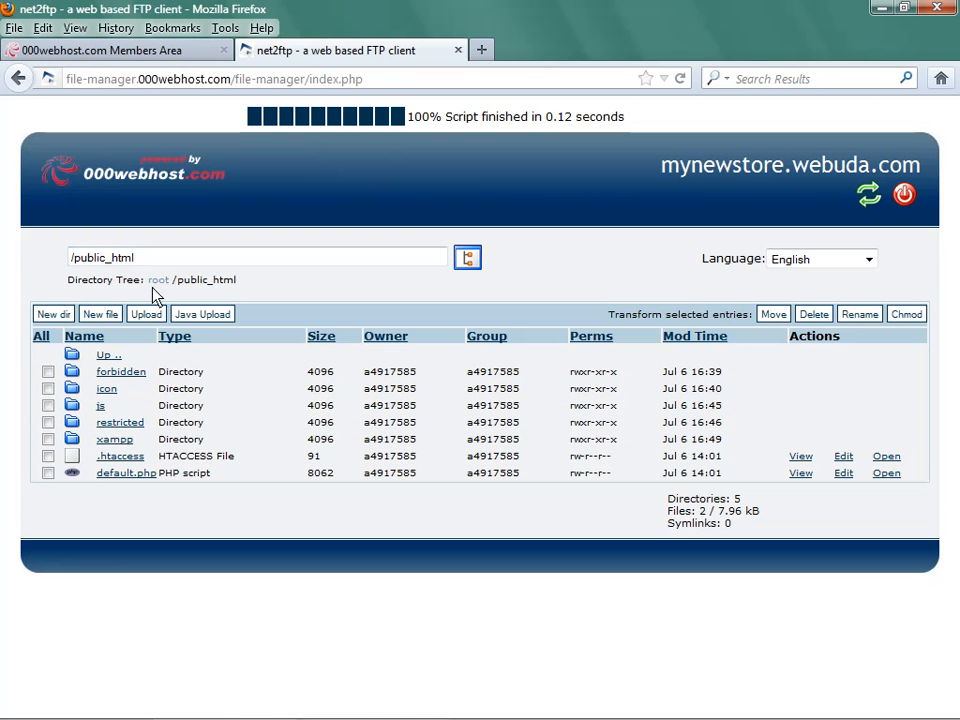
Start an upload to /public_html and select cloth.html, contactme.html and fishing.html from the local htdocs folder
{"action": "left_click", "coordinate": [146, 315]}
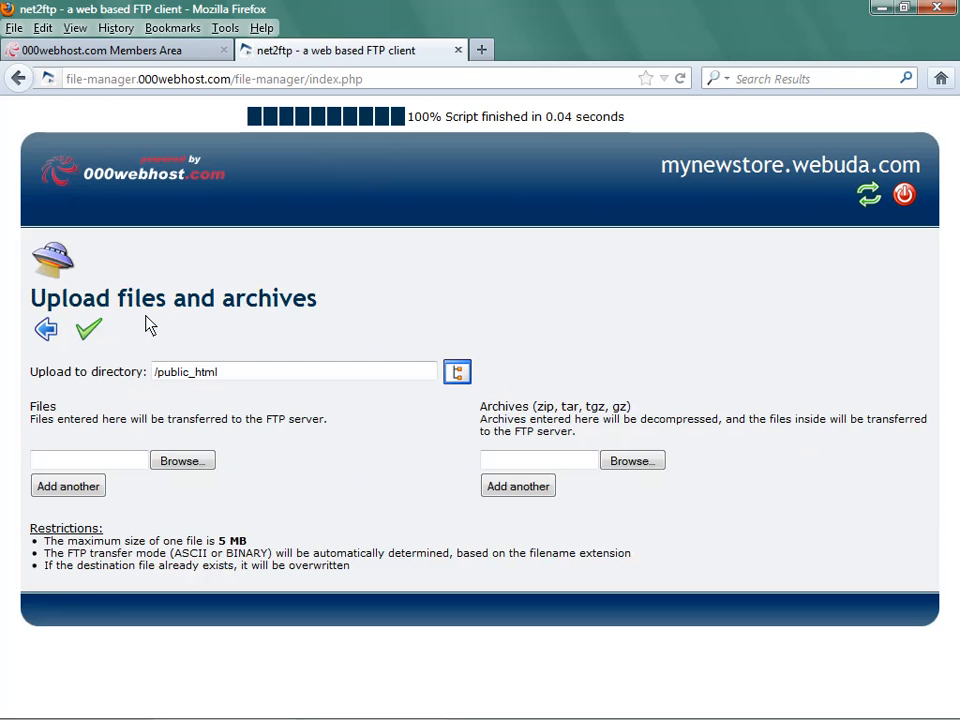
{"action": "left_click", "coordinate": [183, 462]}
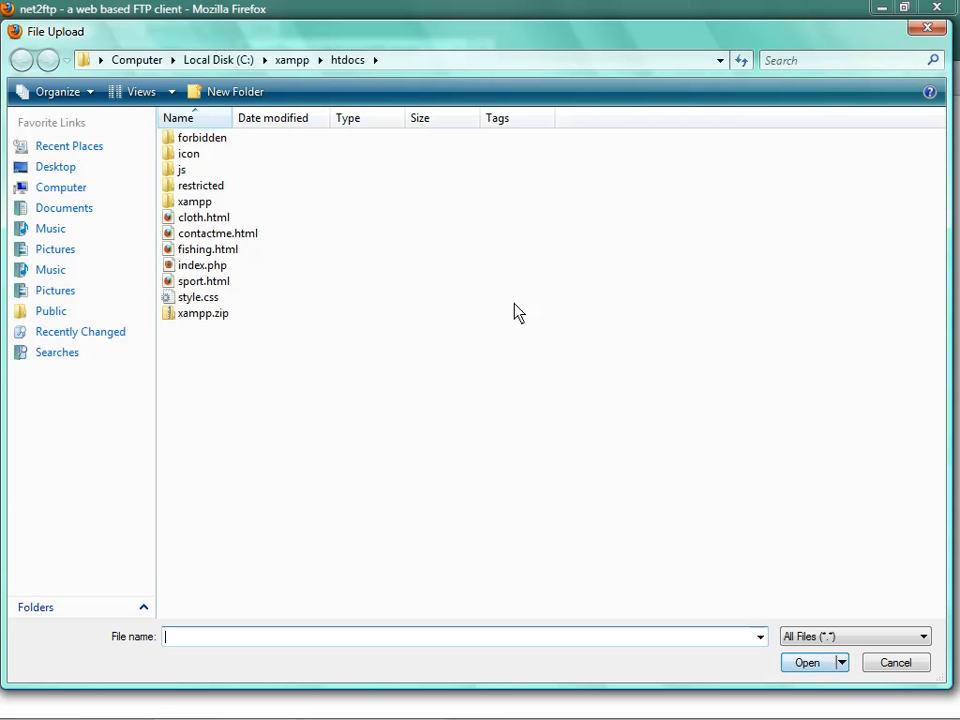
{"action": "double_click", "coordinate": [196, 221]}
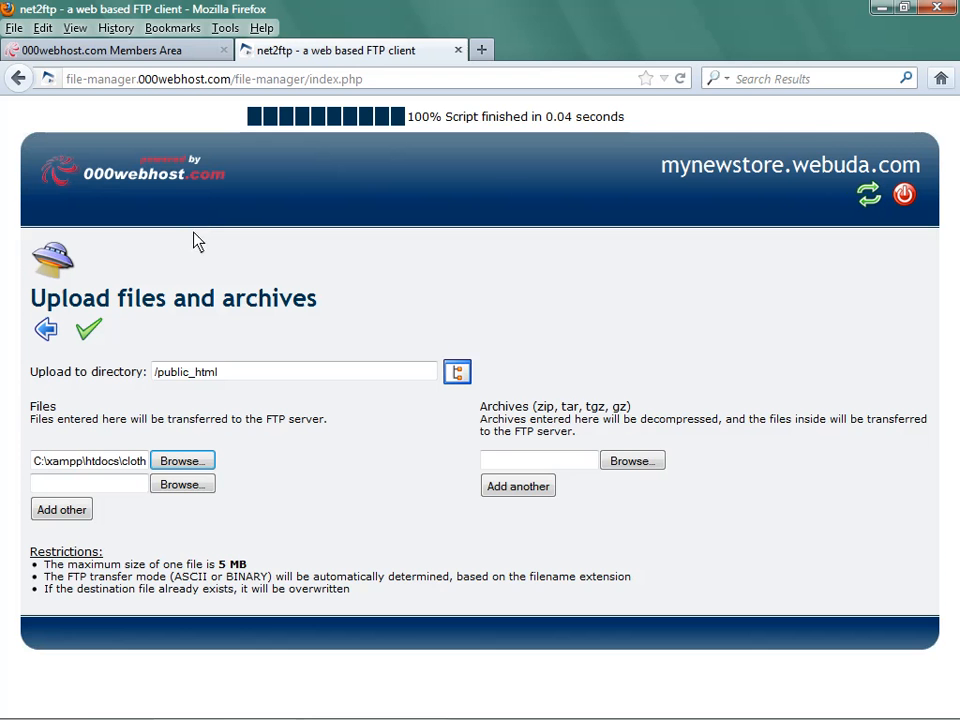
{"action": "left_click", "coordinate": [181, 485]}
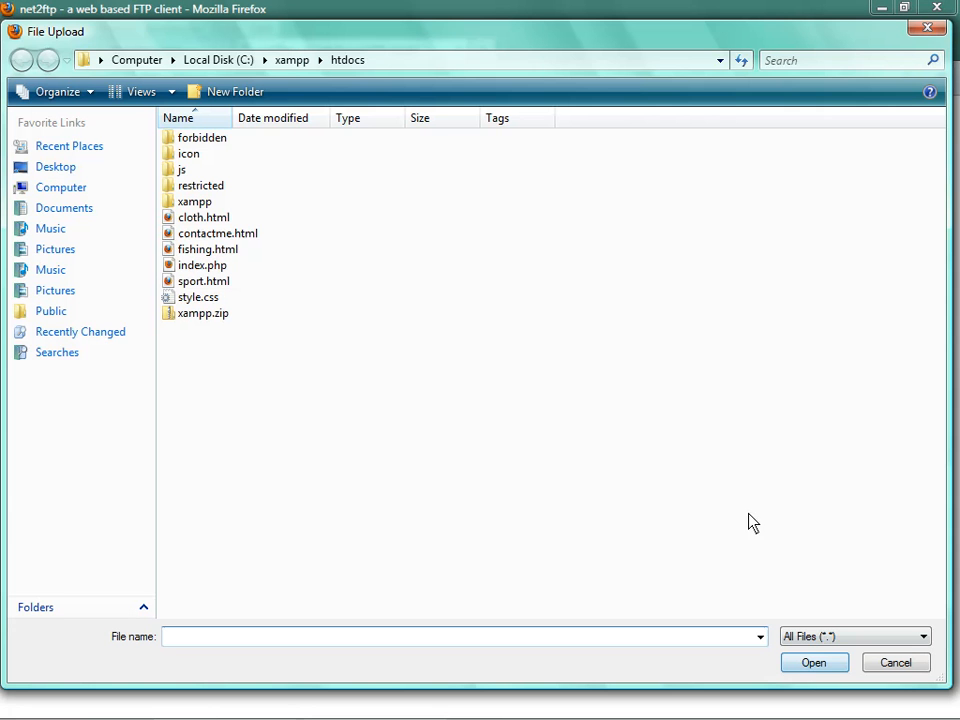
{"action": "double_click", "coordinate": [222, 236]}
{"action": "left_click", "coordinate": [166, 514]}
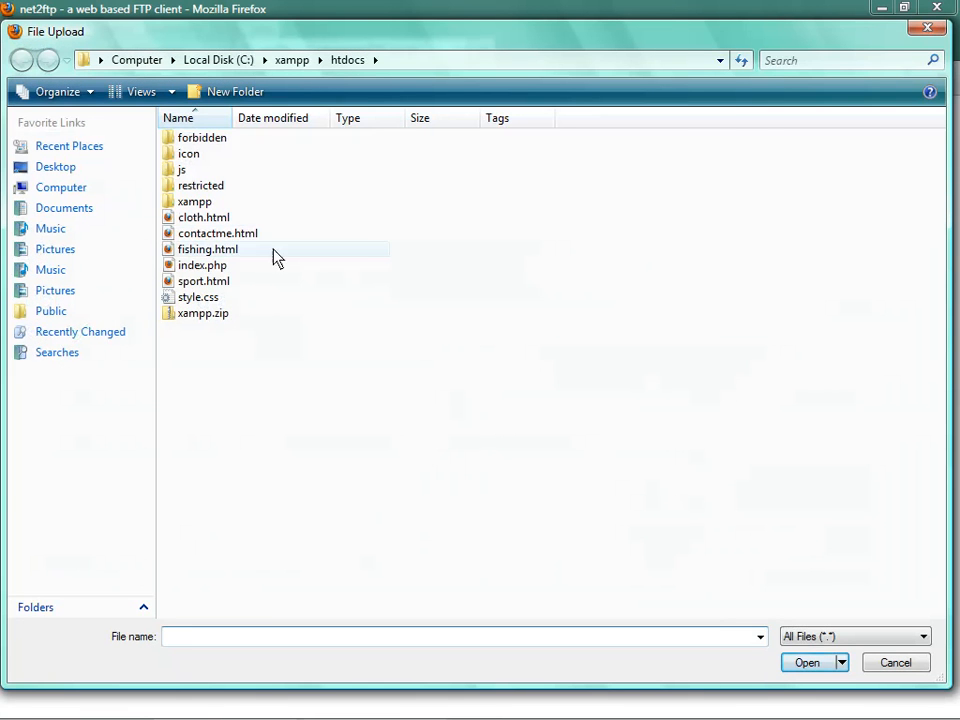
{"action": "double_click", "coordinate": [205, 249]}
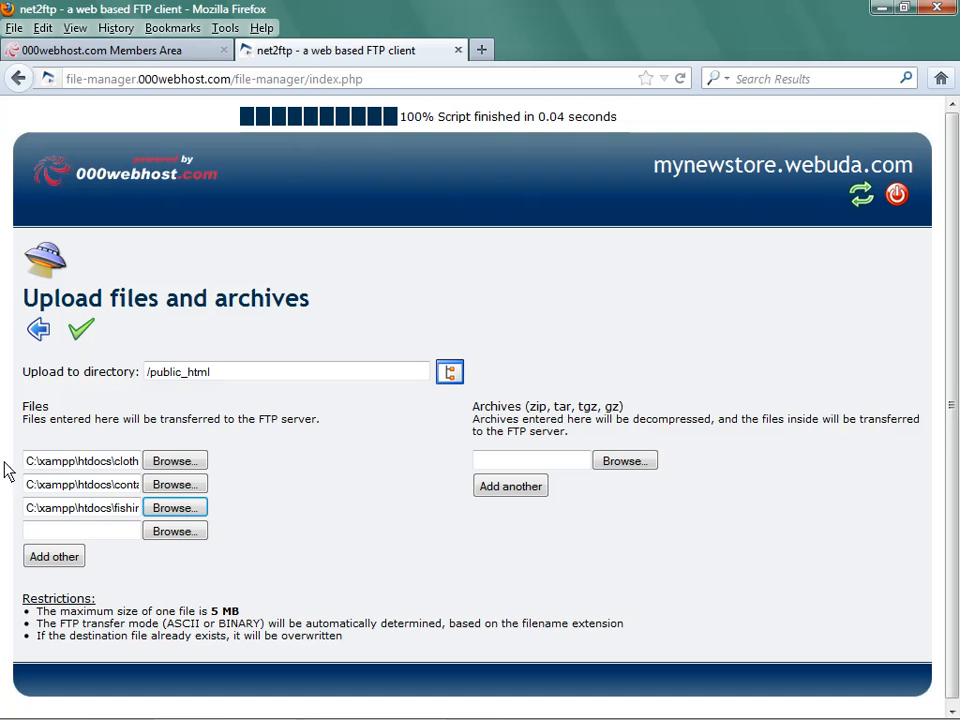
Add index.php, sport.html and style.css from the local htdocs folder to the same upload
{"action": "left_click", "coordinate": [175, 535]}
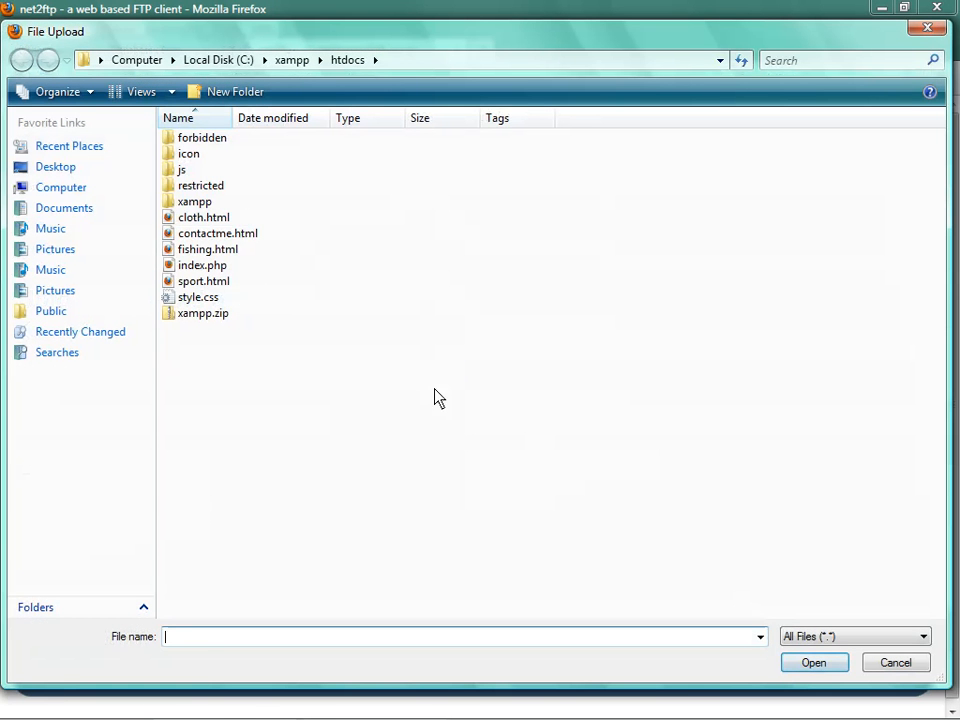
{"action": "left_click", "coordinate": [216, 267]}
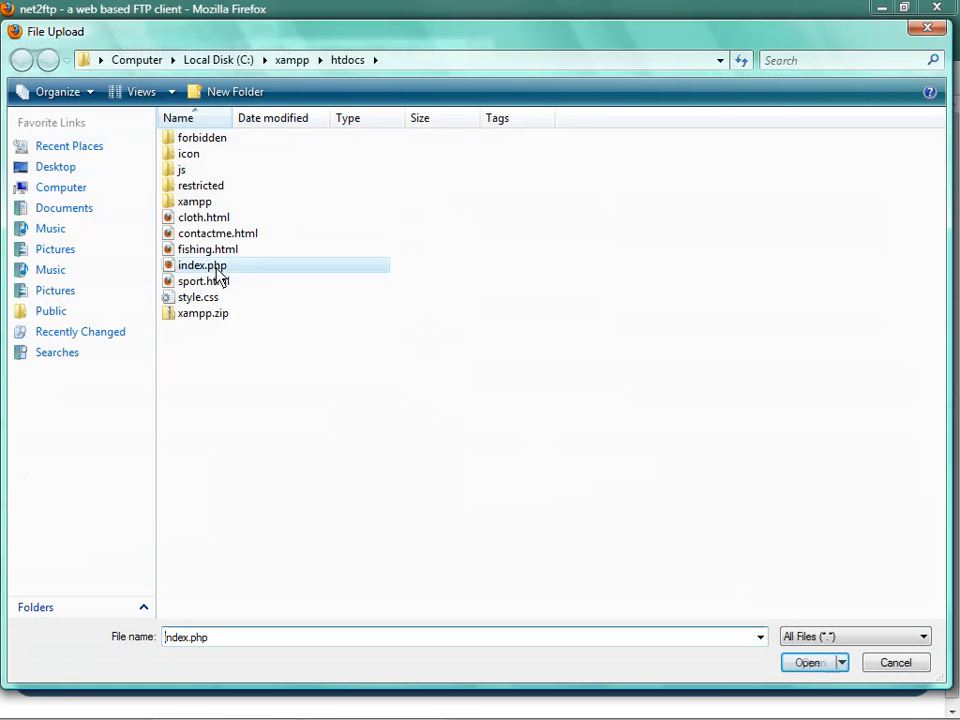
{"action": "double_click", "coordinate": [218, 277]}
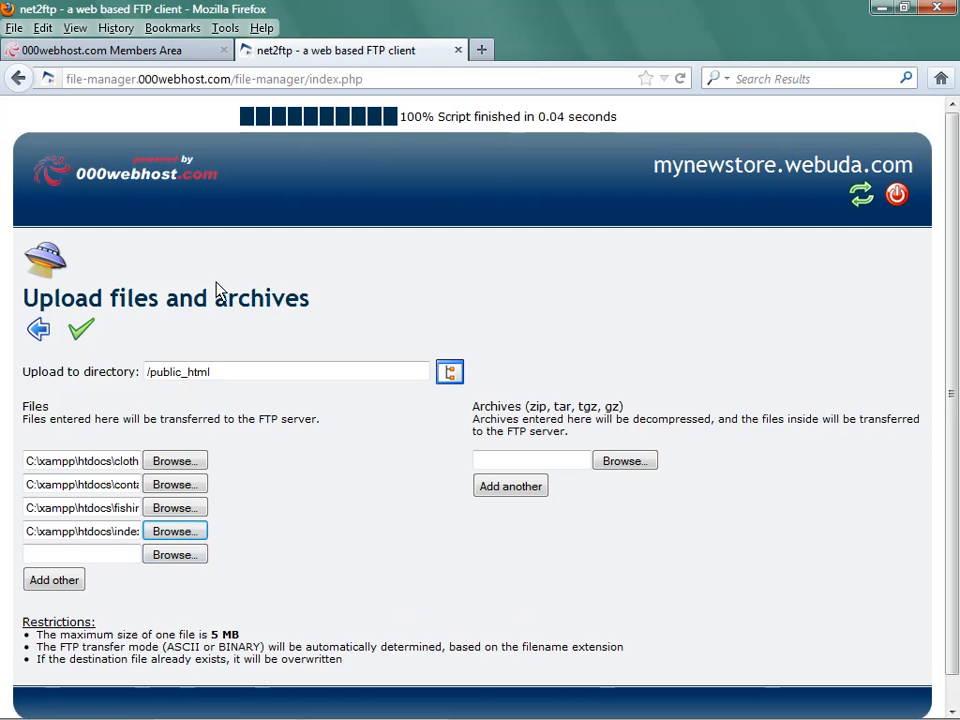
{"action": "left_click", "coordinate": [180, 557]}
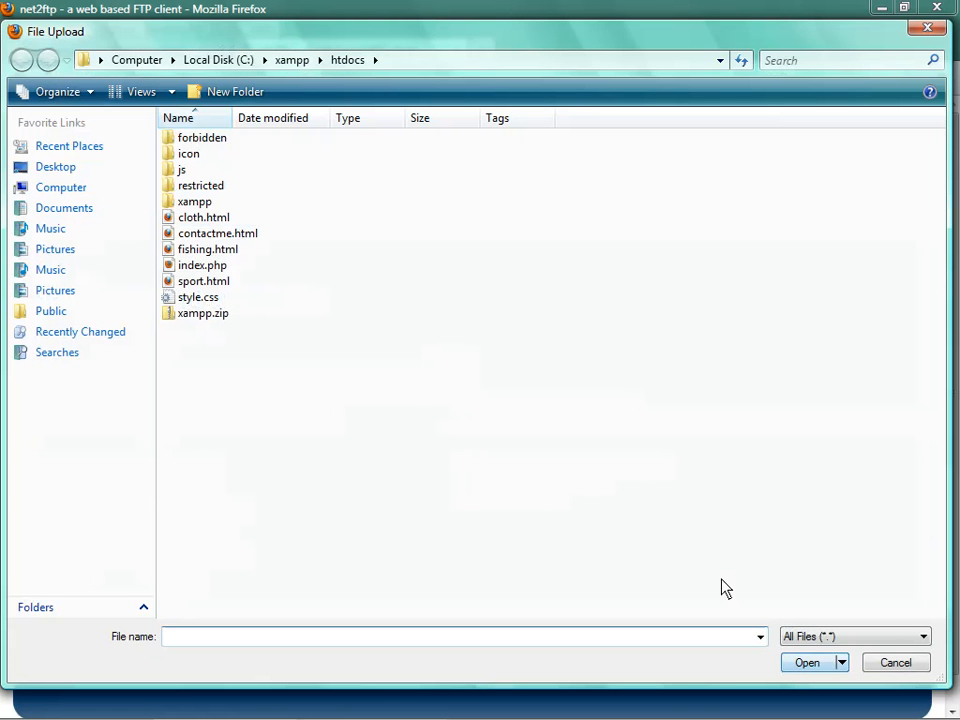
{"action": "double_click", "coordinate": [216, 283]}
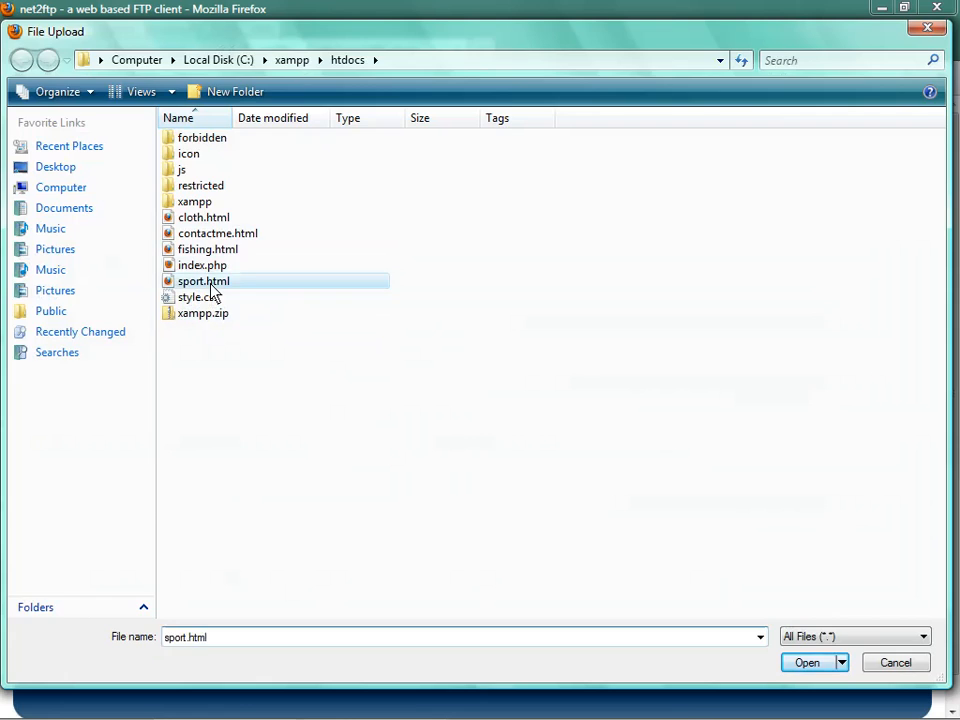
{"action": "left_click", "coordinate": [190, 578]}
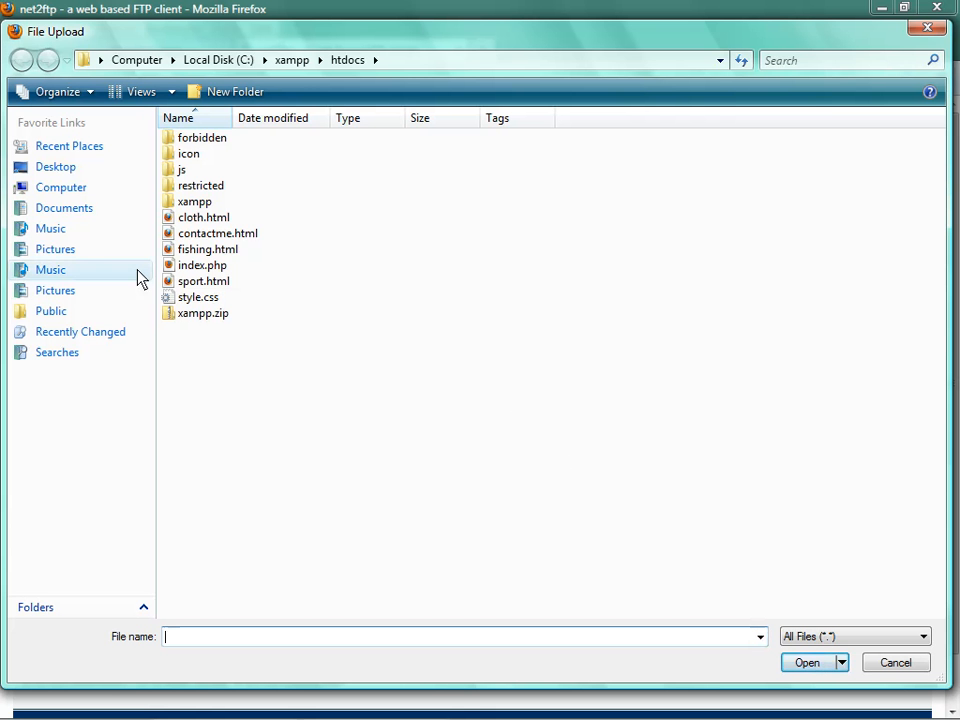
{"action": "double_click", "coordinate": [210, 303]}
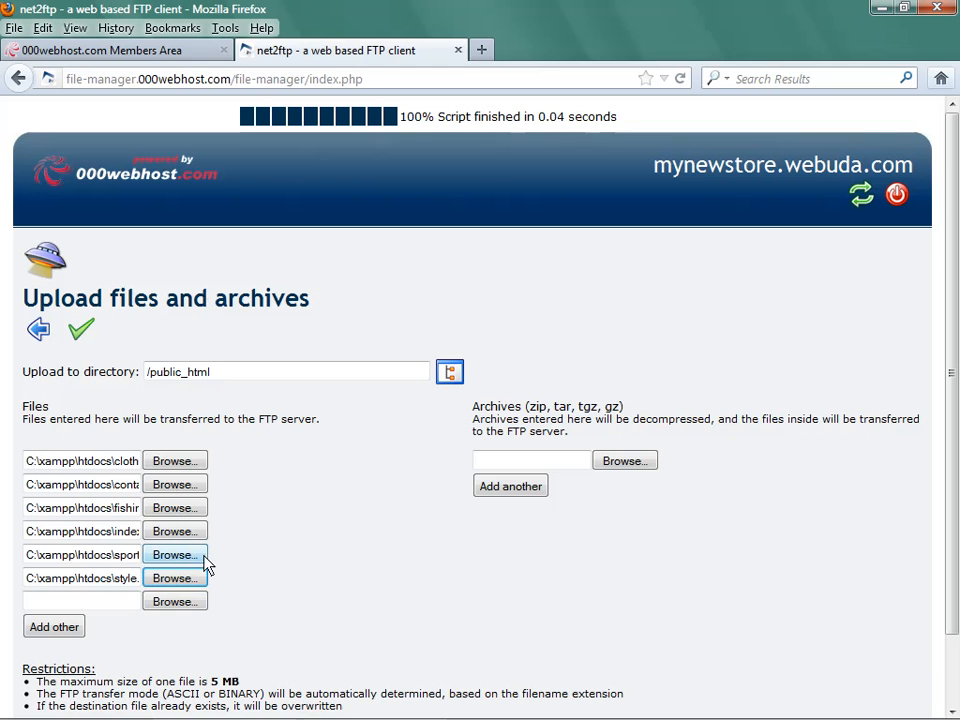
Delete xampp.zip from the local htdocs folder through the file chooser and dismiss the chooser without picking a file
{"action": "left_click", "coordinate": [196, 603]}
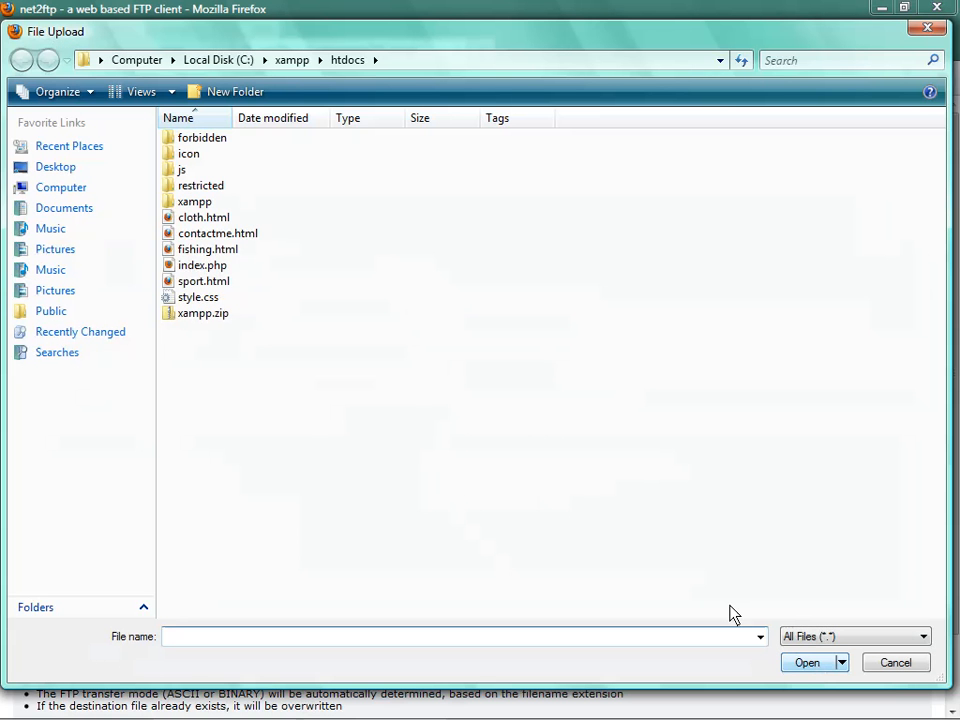
{"action": "left_click", "coordinate": [198, 316]}
{"action": "right_click", "coordinate": [198, 316]}
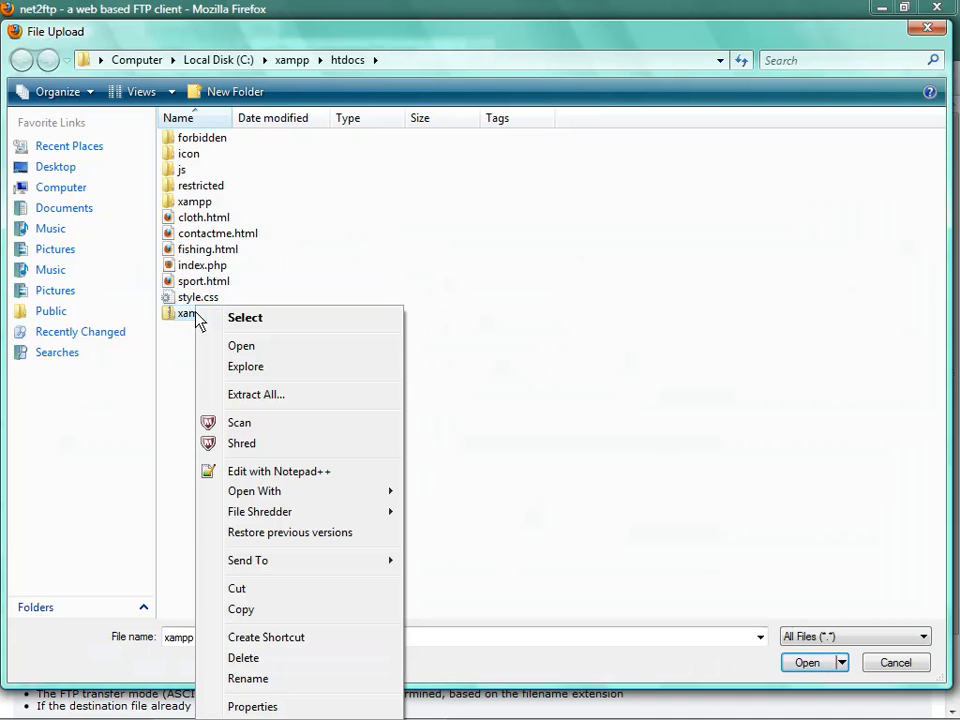
{"action": "left_click", "coordinate": [245, 658]}
{"action": "left_click", "coordinate": [554, 445]}
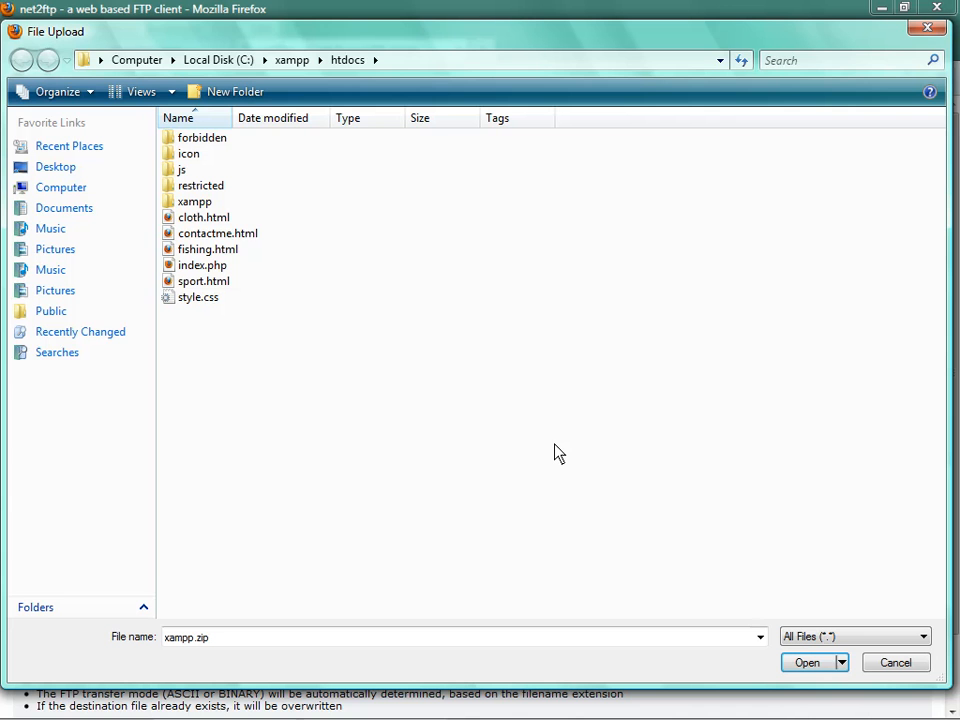
{"action": "left_click", "coordinate": [927, 29]}
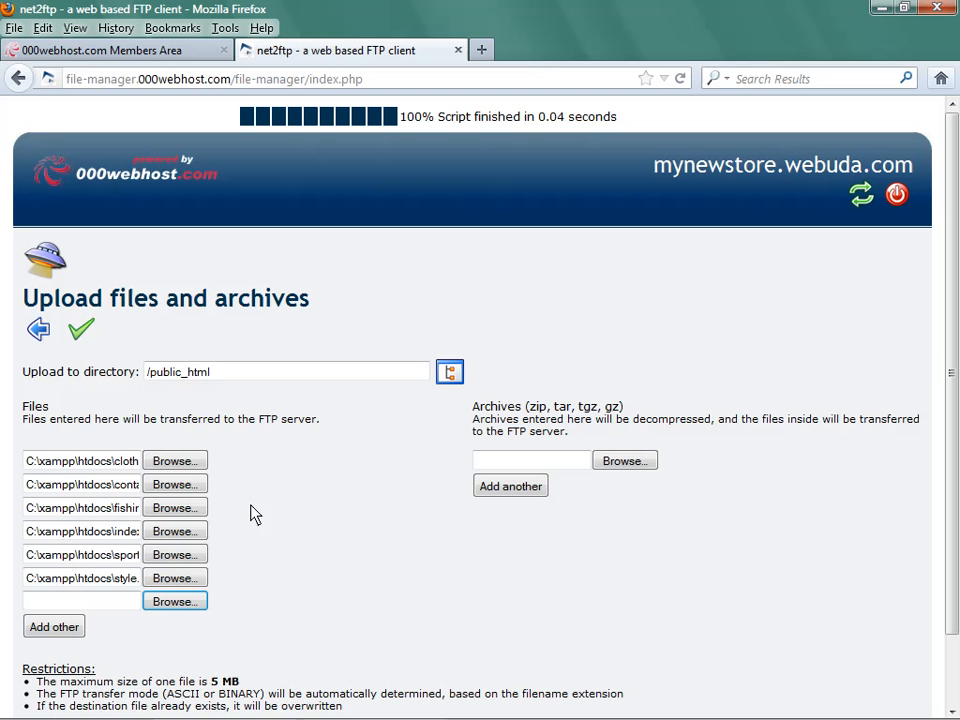
Transfer the six selected root files to /public_html and return to that directory's listing
{"action": "left_click", "coordinate": [80, 334]}
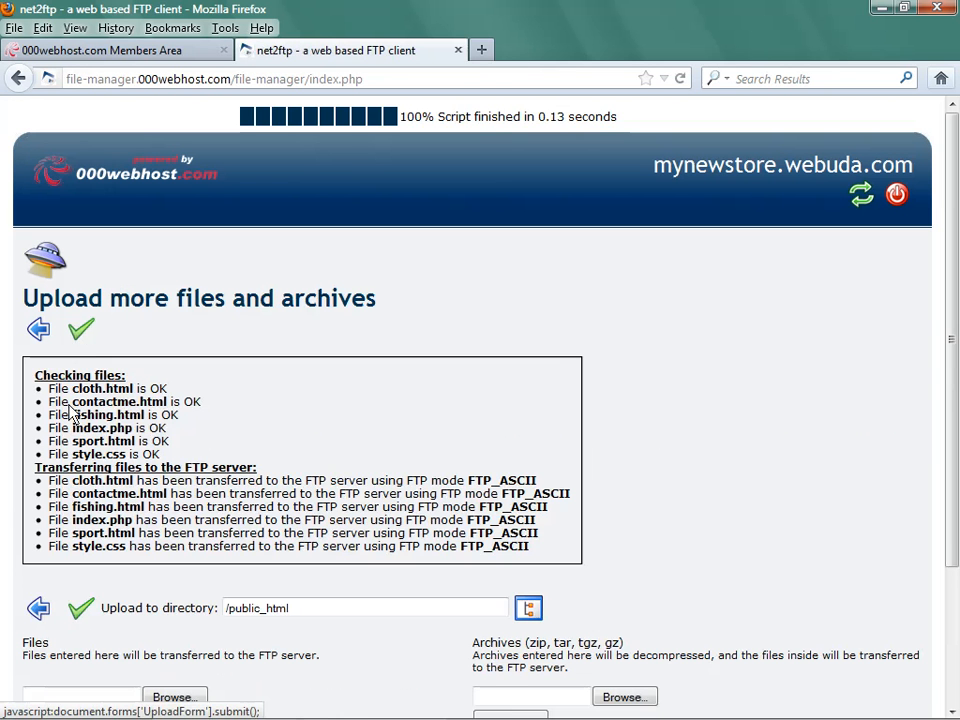
{"action": "left_click", "coordinate": [80, 334]}
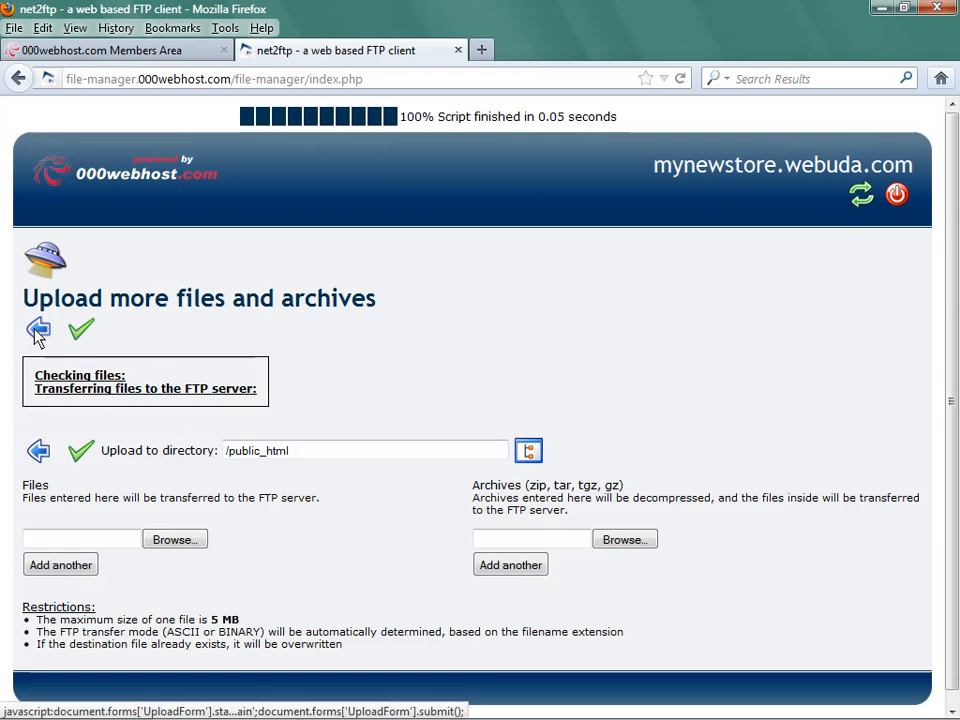
{"action": "left_click", "coordinate": [37, 332]}
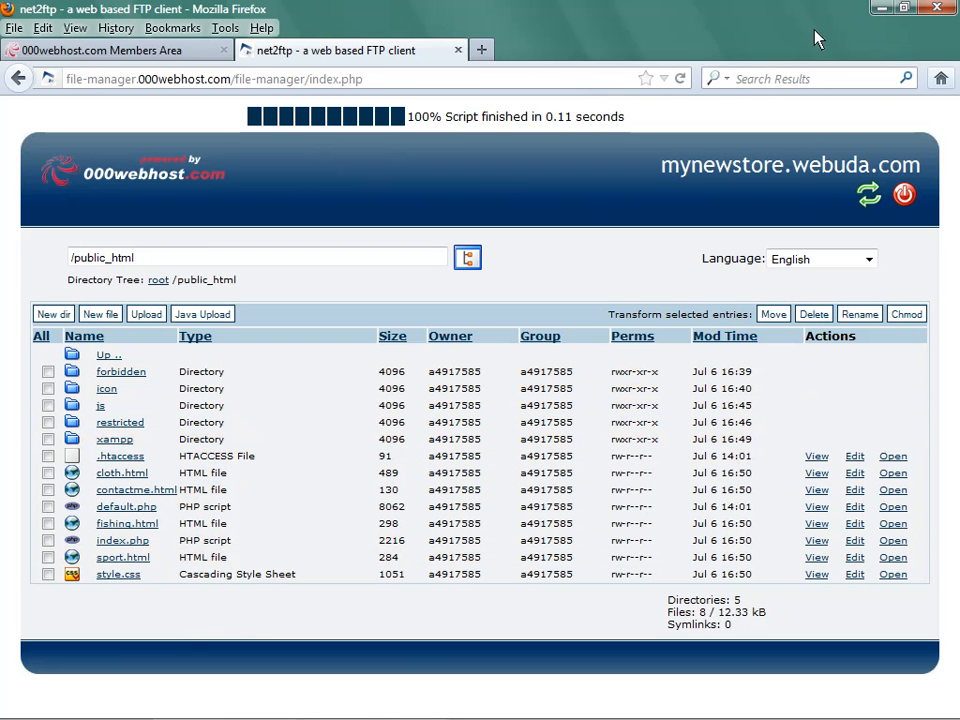
{"action": "left_click", "coordinate": [160, 50]}
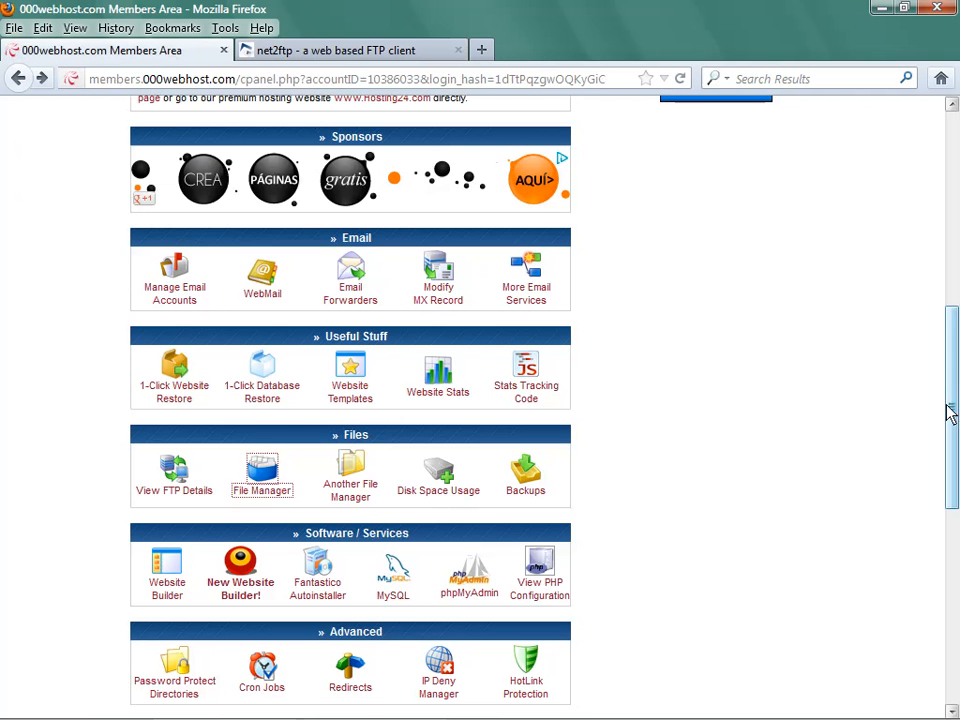
{"action": "left_click_drag", "start_coordinate": [949, 411], "coordinate": [926, 182]}
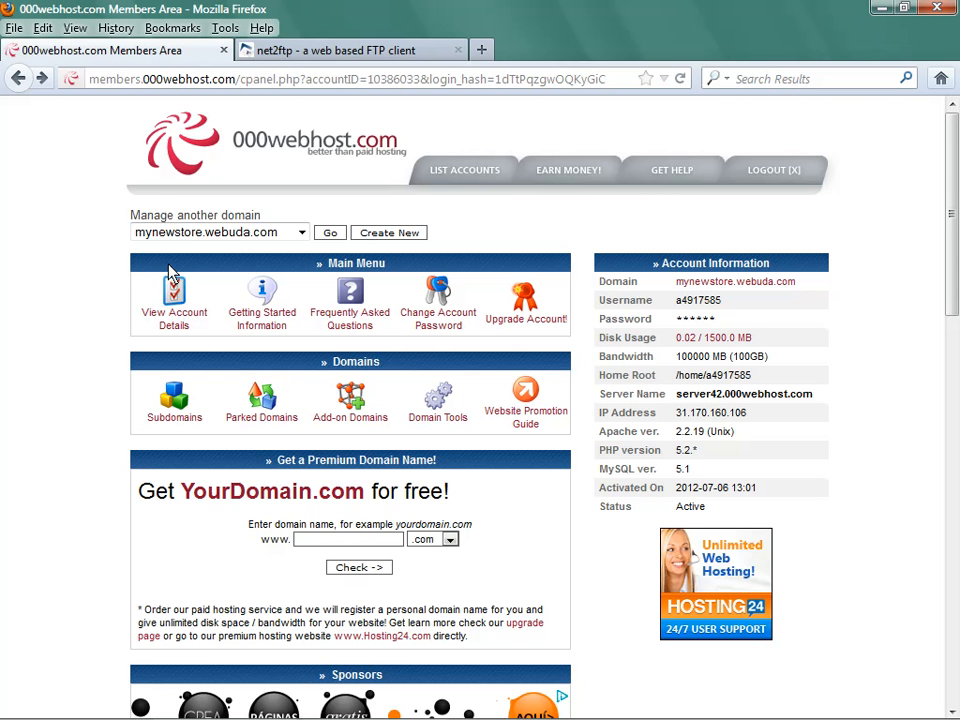
{"action": "left_click", "coordinate": [882, 10]}
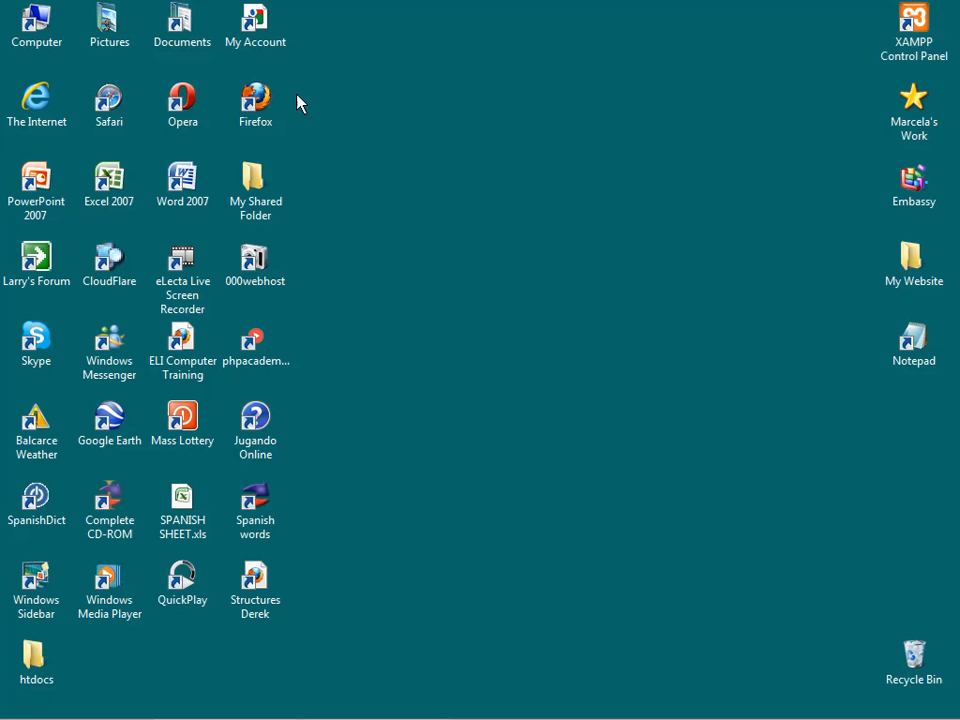
{"action": "left_click", "coordinate": [258, 106]}
{"action": "double_click", "coordinate": [258, 106]}
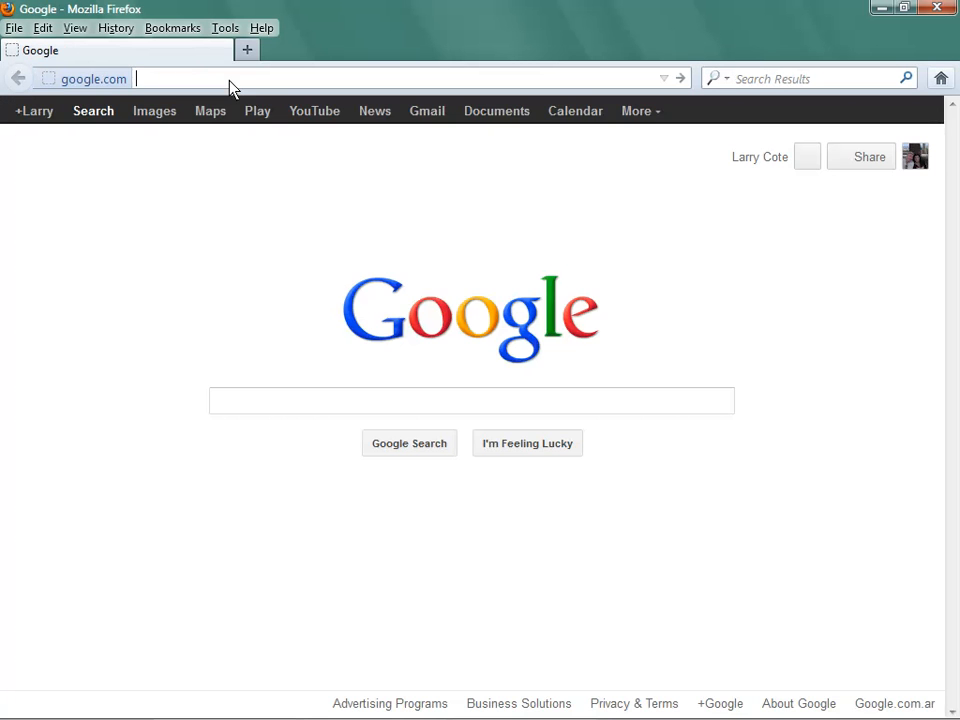
{"action": "type", "text": "www"}
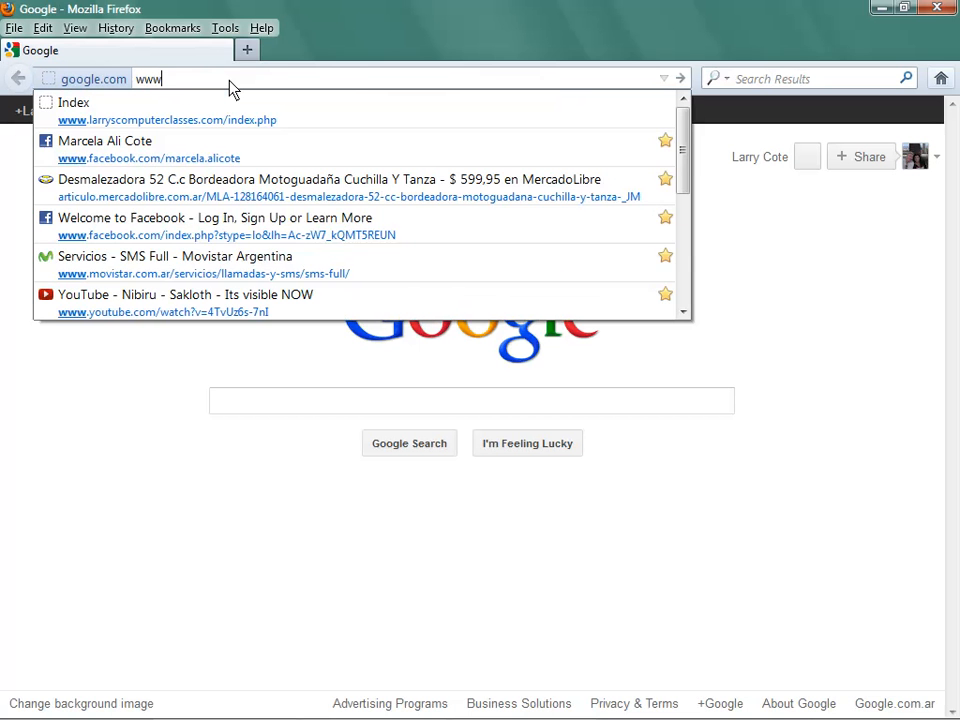
{"action": "type", "text": ".mynew"}
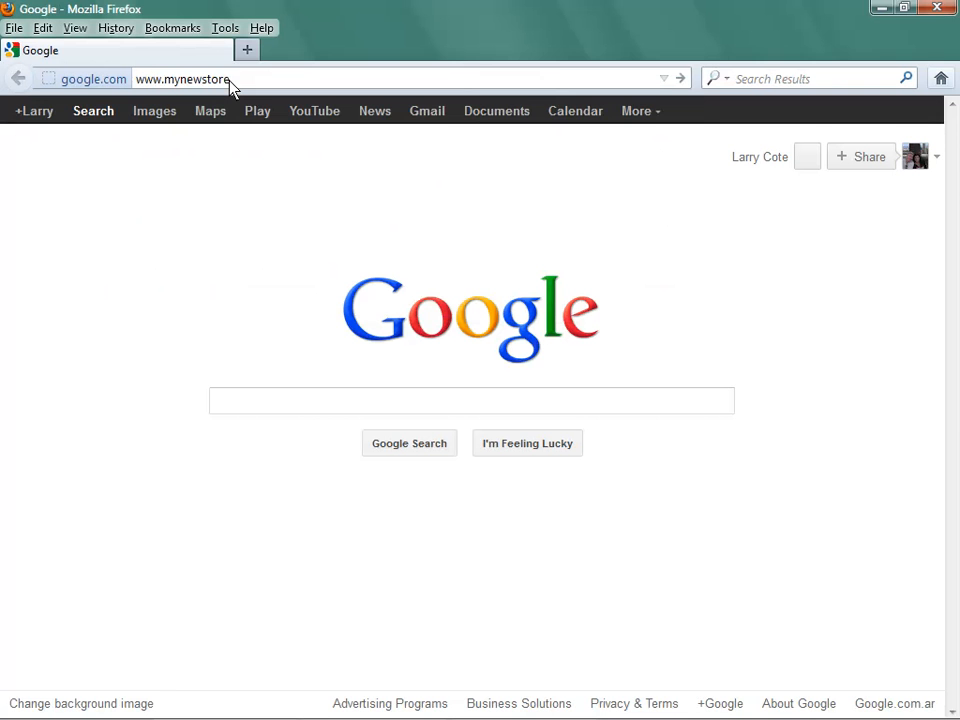
{"action": "type", "text": "store.webuda.com"}
{"action": "key", "text": "Return"}
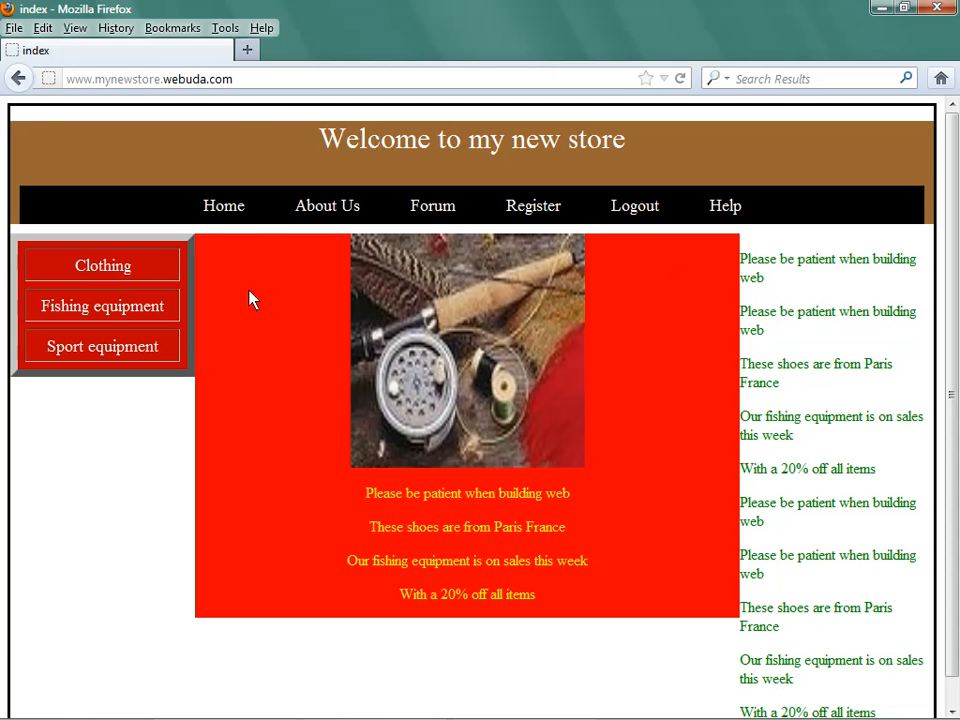
View the local index.html from the desktop's My Website folder for comparison with the live site, and close the browser and folder windows
{"action": "left_click", "coordinate": [876, 9]}
{"action": "double_click", "coordinate": [906, 285]}
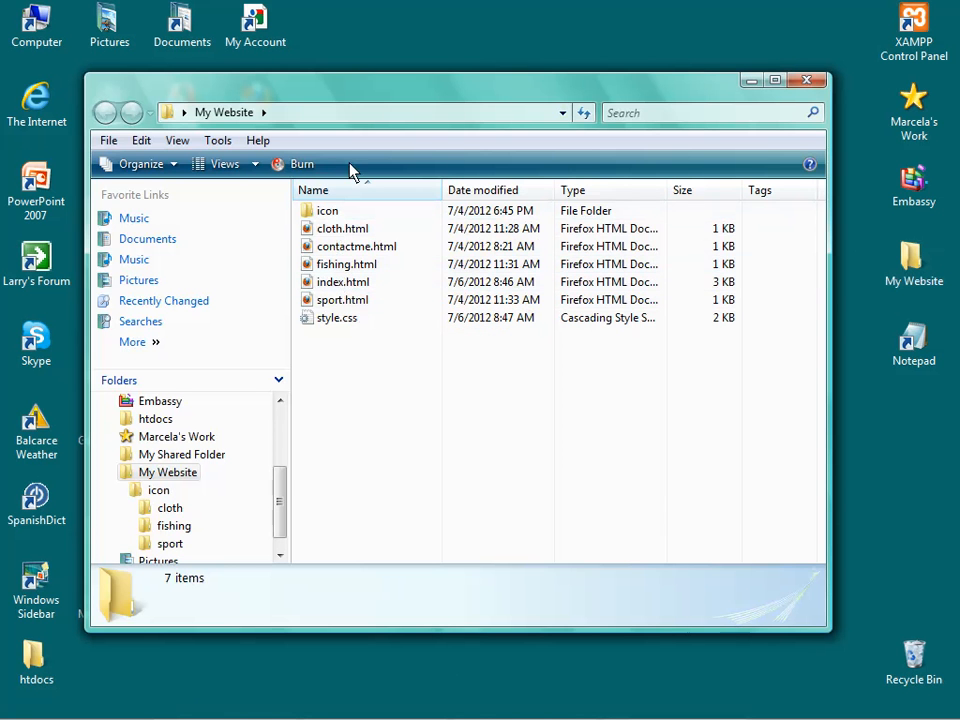
{"action": "double_click", "coordinate": [329, 285]}
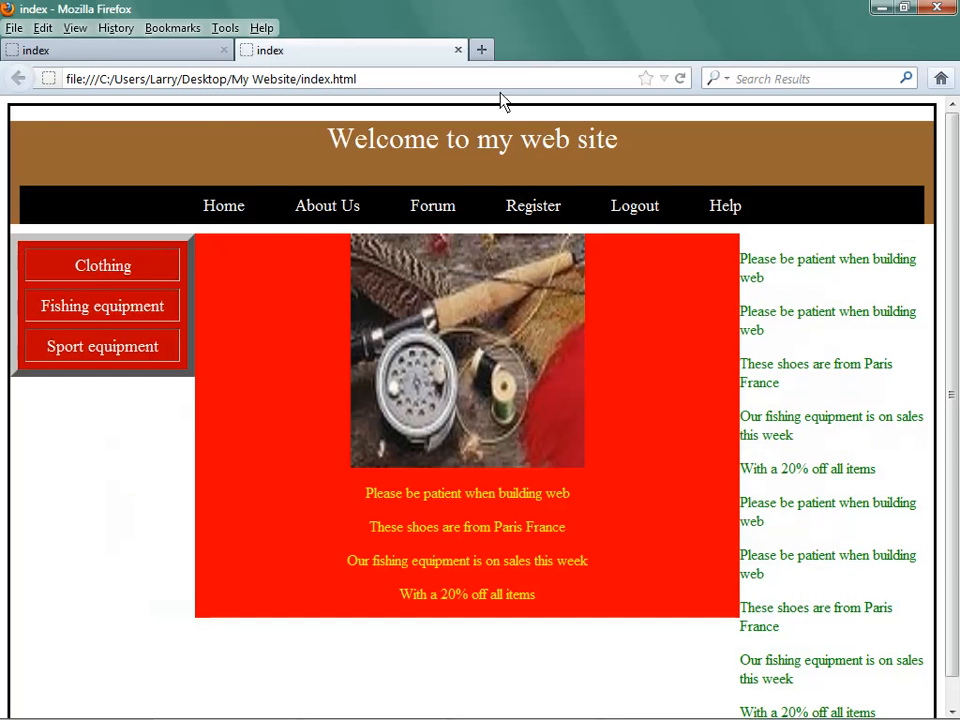
{"action": "left_click", "coordinate": [457, 50]}
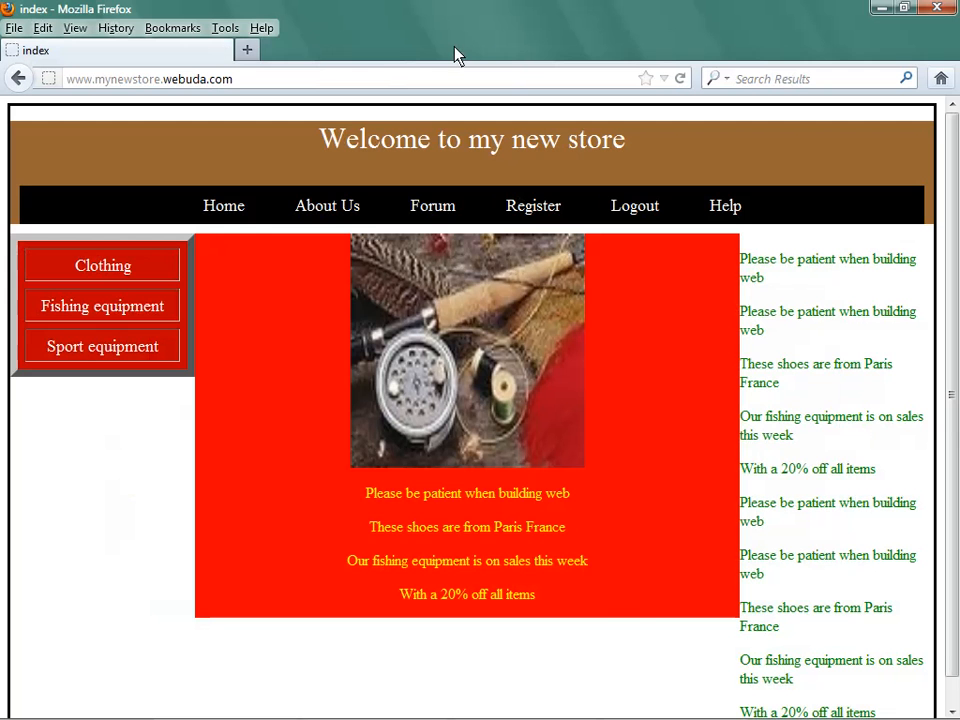
{"action": "left_click", "coordinate": [938, 10]}
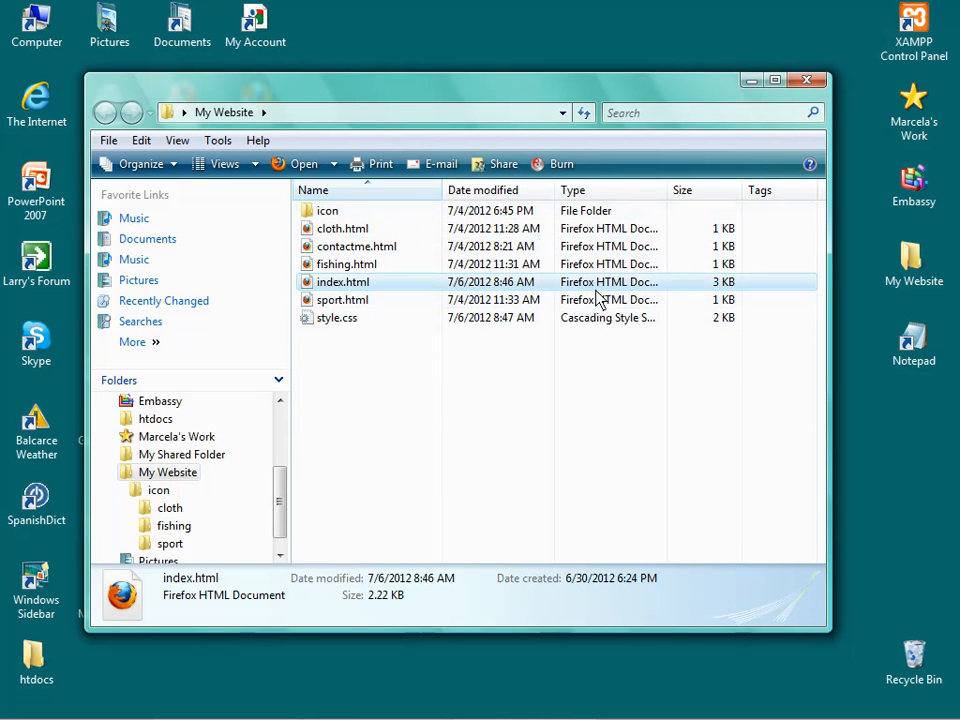
{"action": "left_click", "coordinate": [807, 84]}
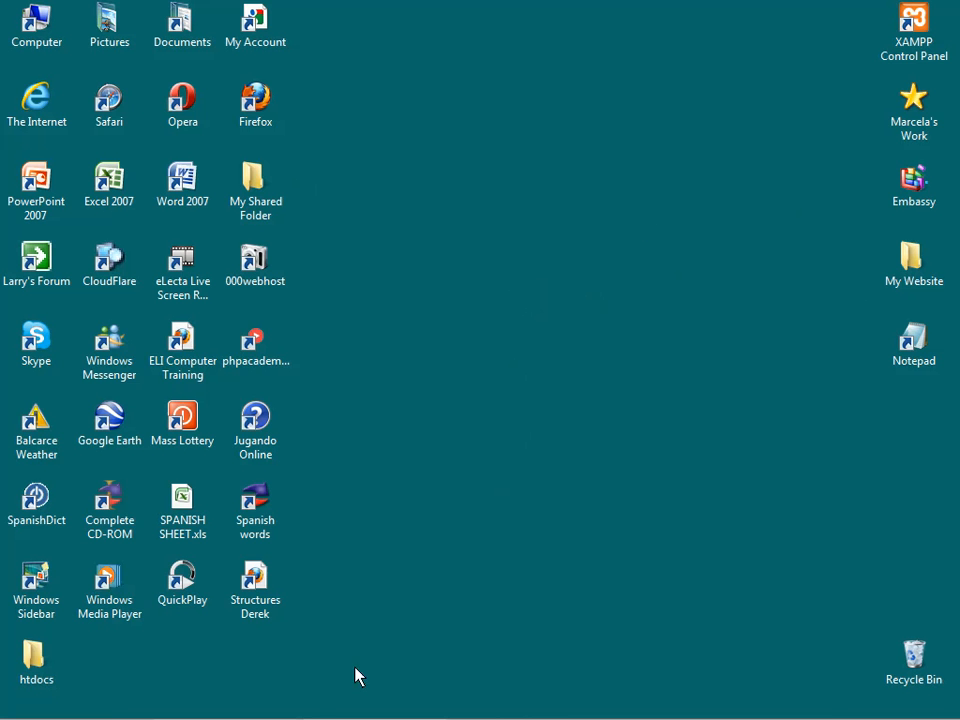
Switch to the htdocs Explorer window and review the contents of the local xampp folder and its htdocs subfolder
{"action": "left_click", "coordinate": [380, 707]}
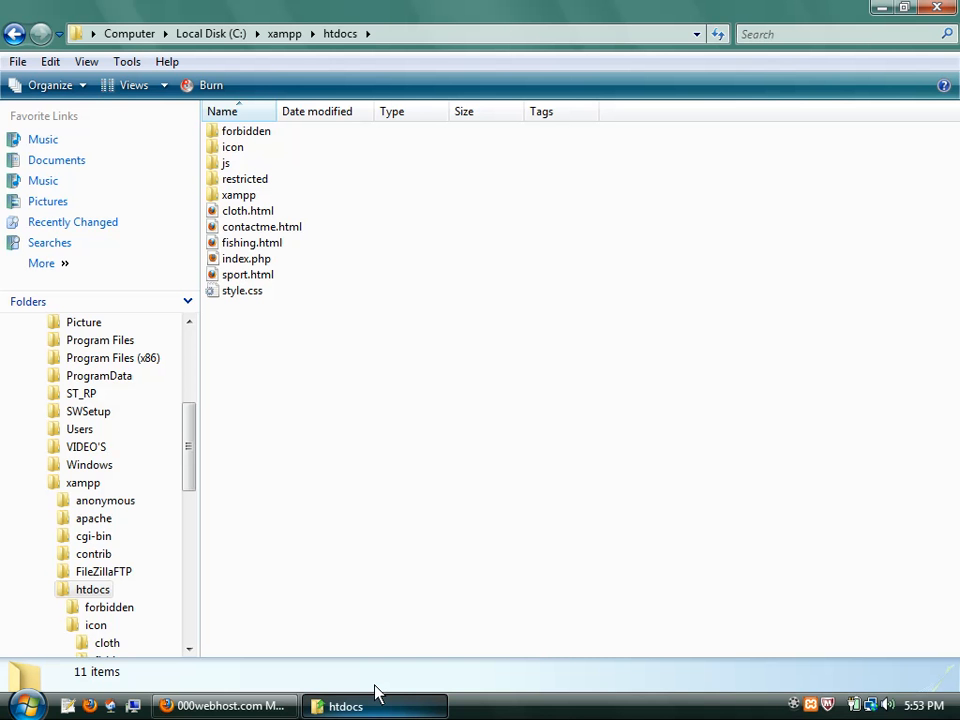
{"action": "left_click", "coordinate": [14, 33]}
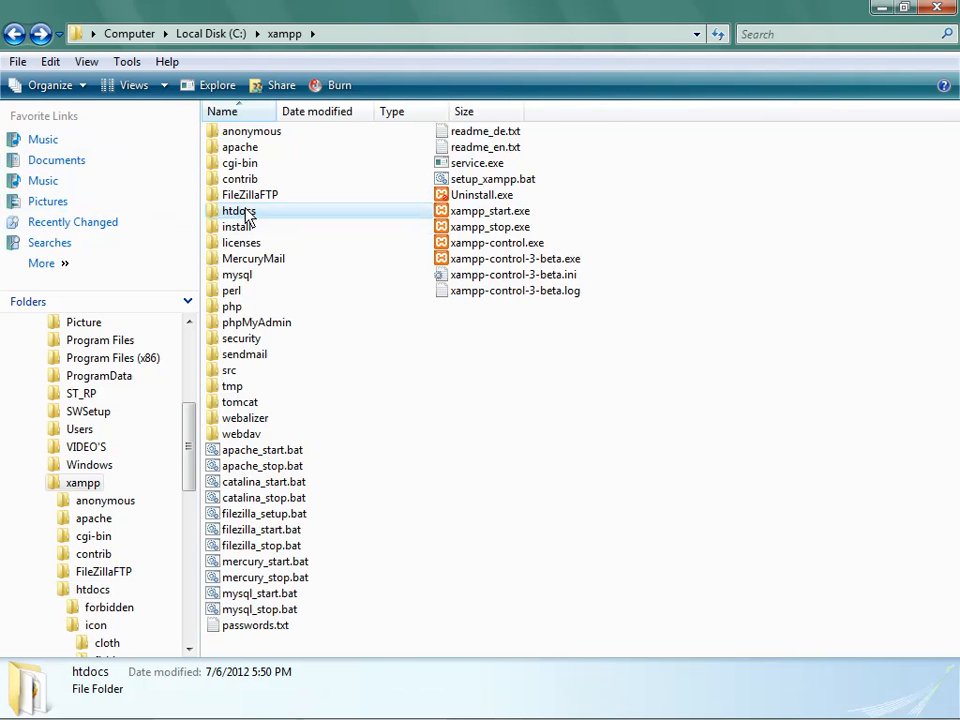
{"action": "double_click", "coordinate": [240, 211]}
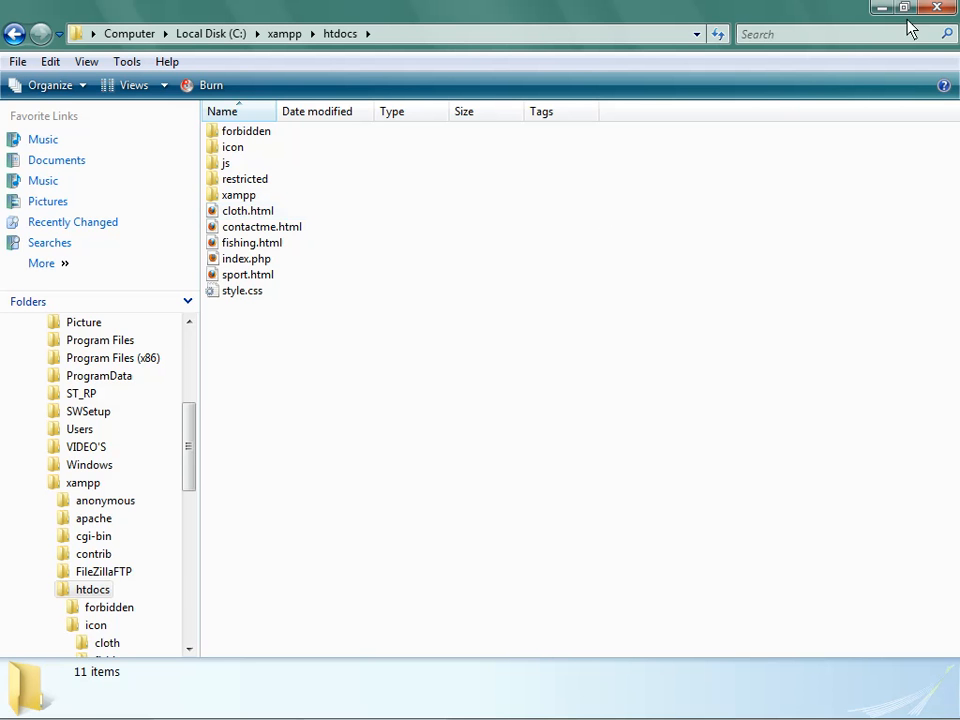
{"action": "left_click", "coordinate": [935, 10]}
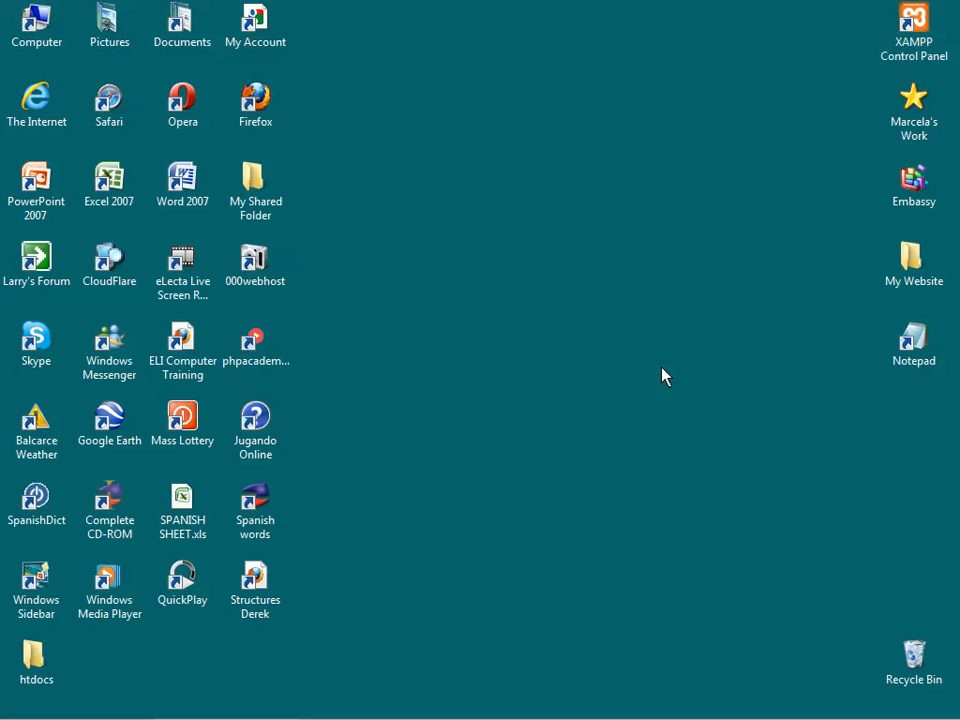
{"action": "mouse_move", "coordinate": [215, 712]}
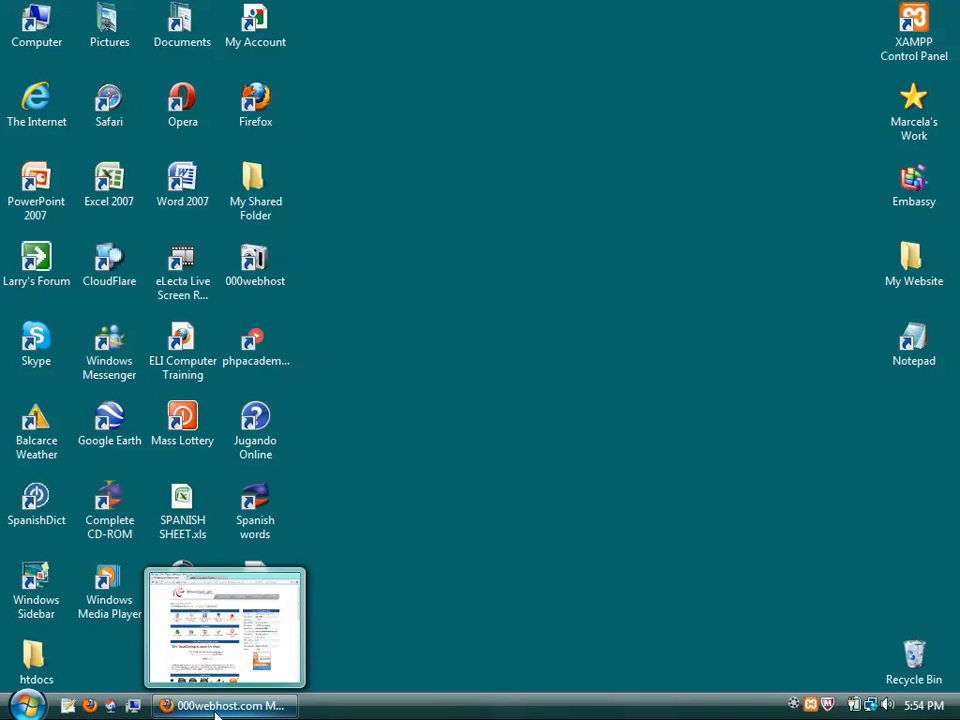
{"action": "double_click", "coordinate": [270, 118]}
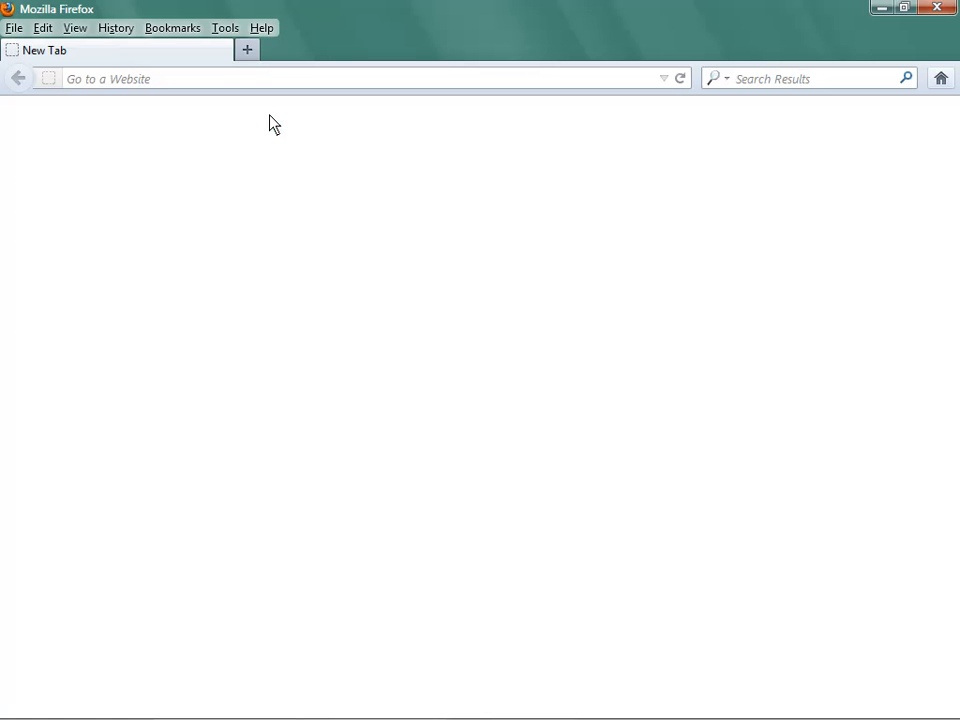
{"action": "left_click", "coordinate": [255, 81]}
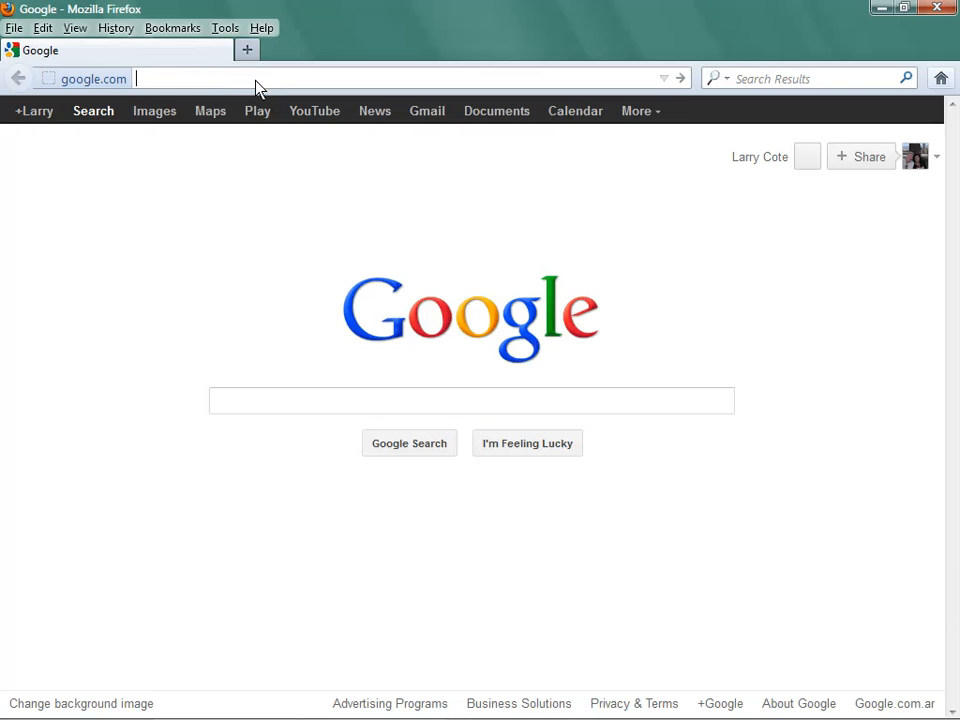
{"action": "type", "text": "www."}
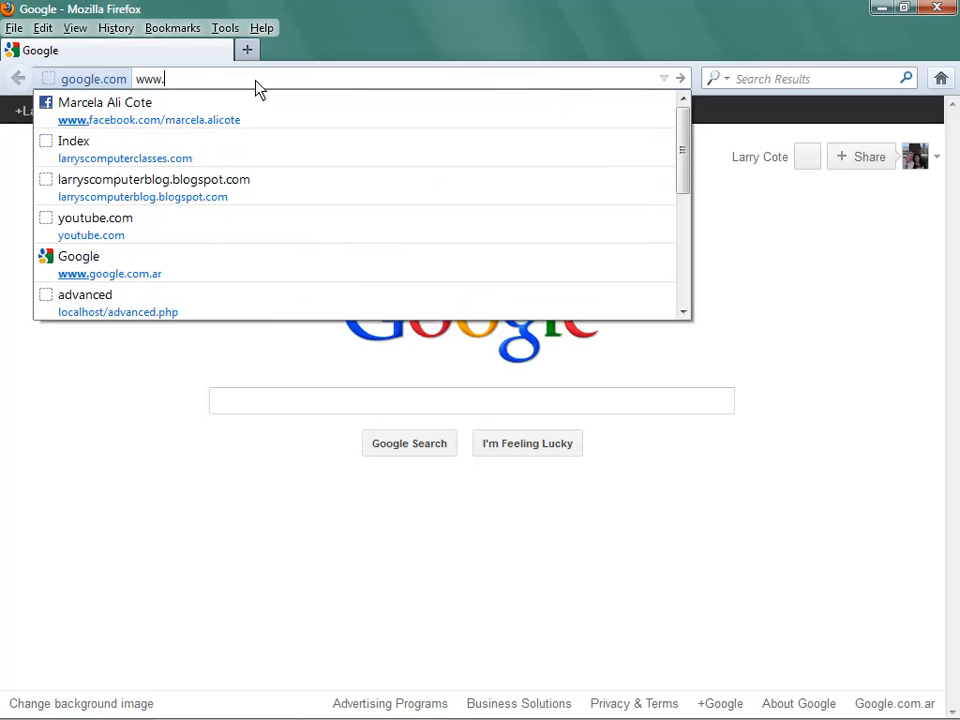
{"action": "type", "text": "my"}
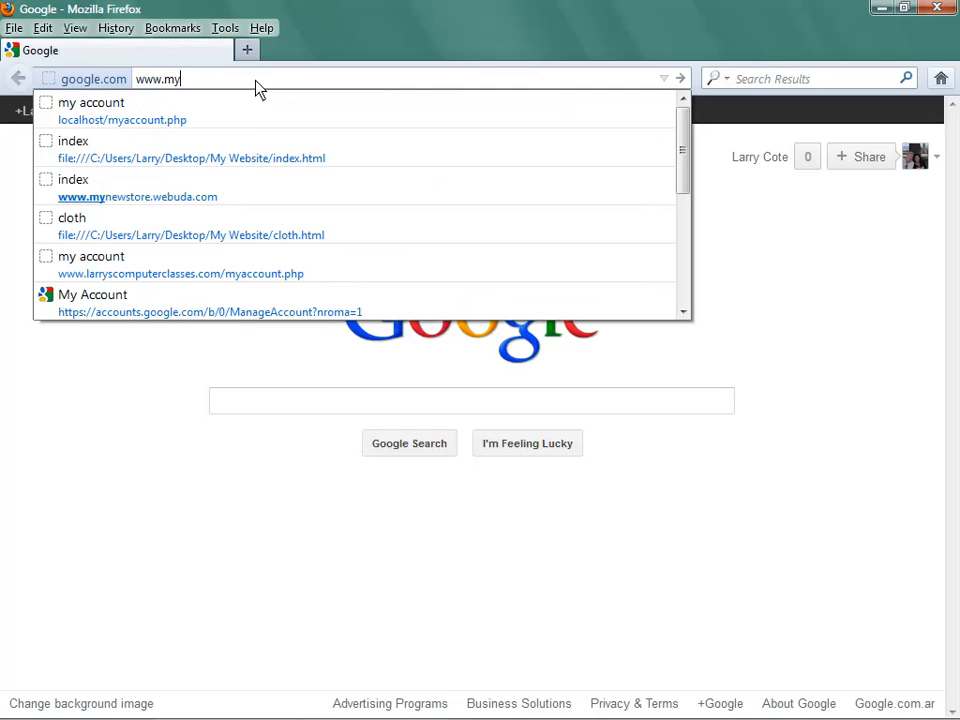
{"action": "type", "text": "new"}
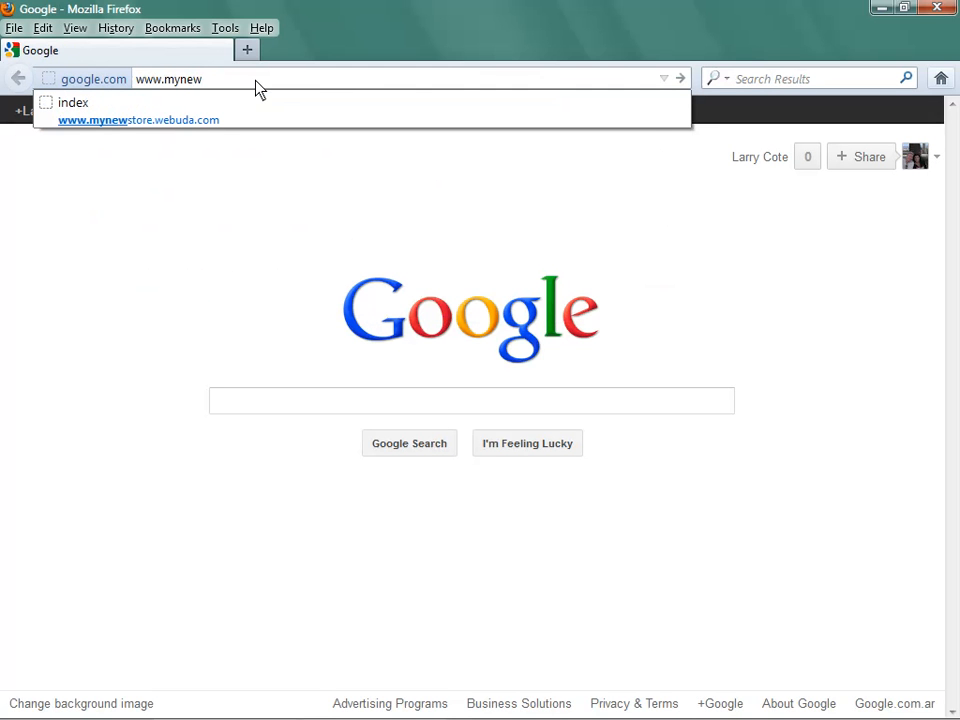
{"action": "type", "text": "sto"}
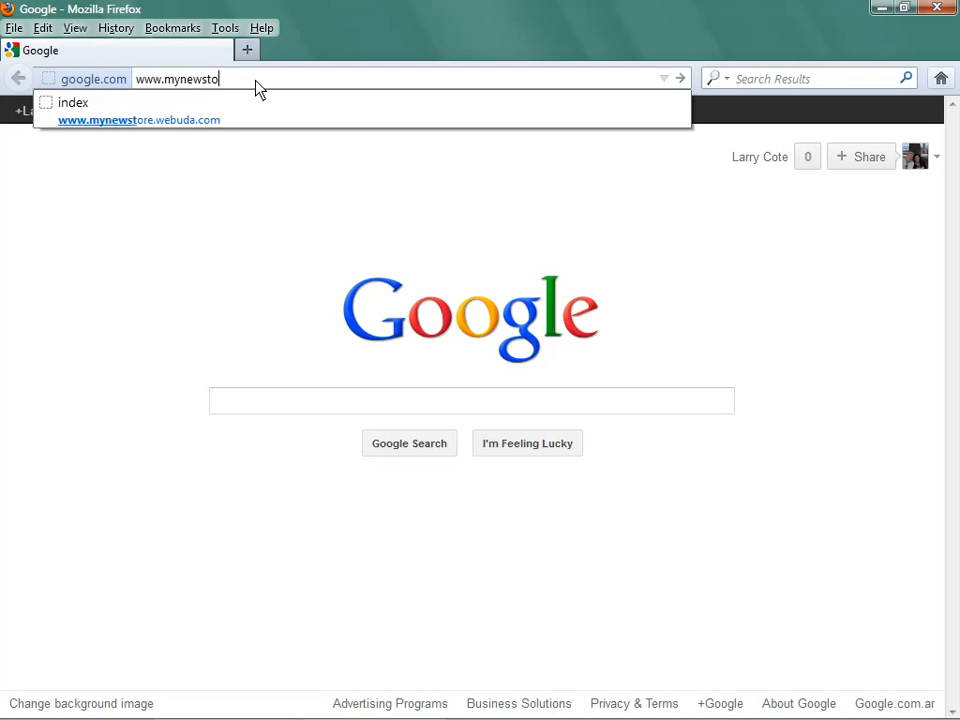
{"action": "type", "text": "re"}
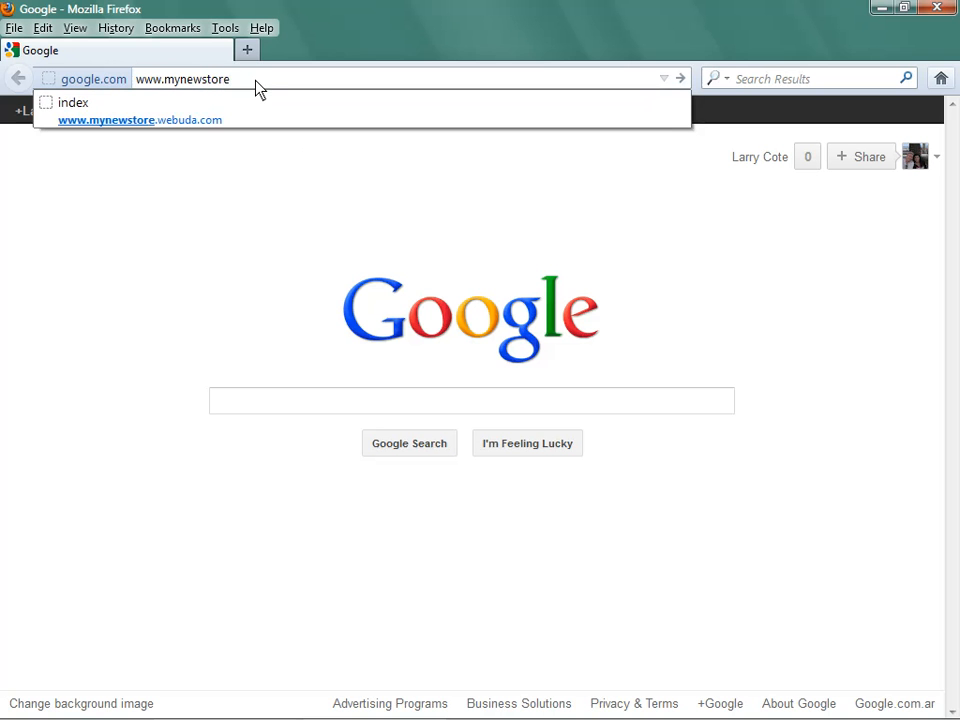
{"action": "type", "text": ".webuda.com"}
{"action": "key", "text": "Return"}
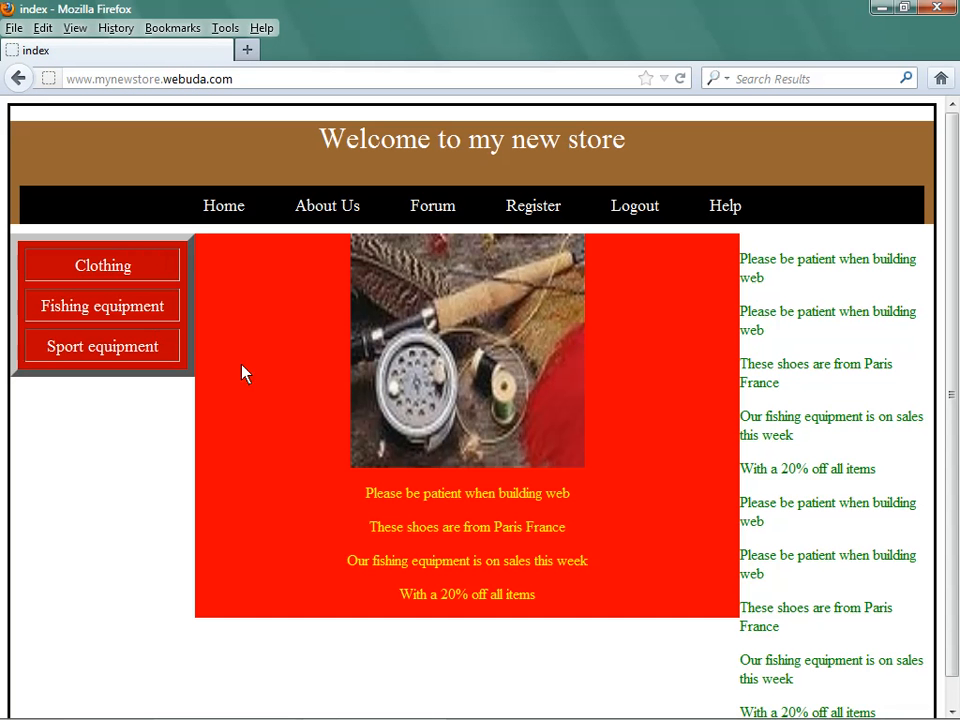
{"action": "mouse_move", "coordinate": [280, 708]}
{"action": "left_click", "coordinate": [943, 9]}
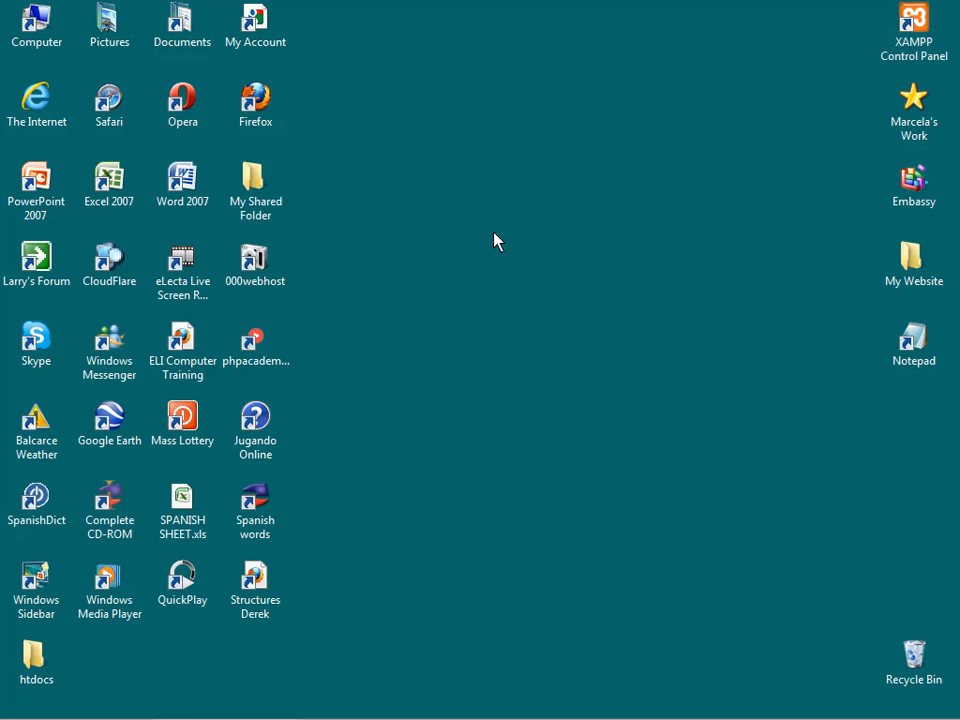
{"action": "left_click", "coordinate": [463, 312]}
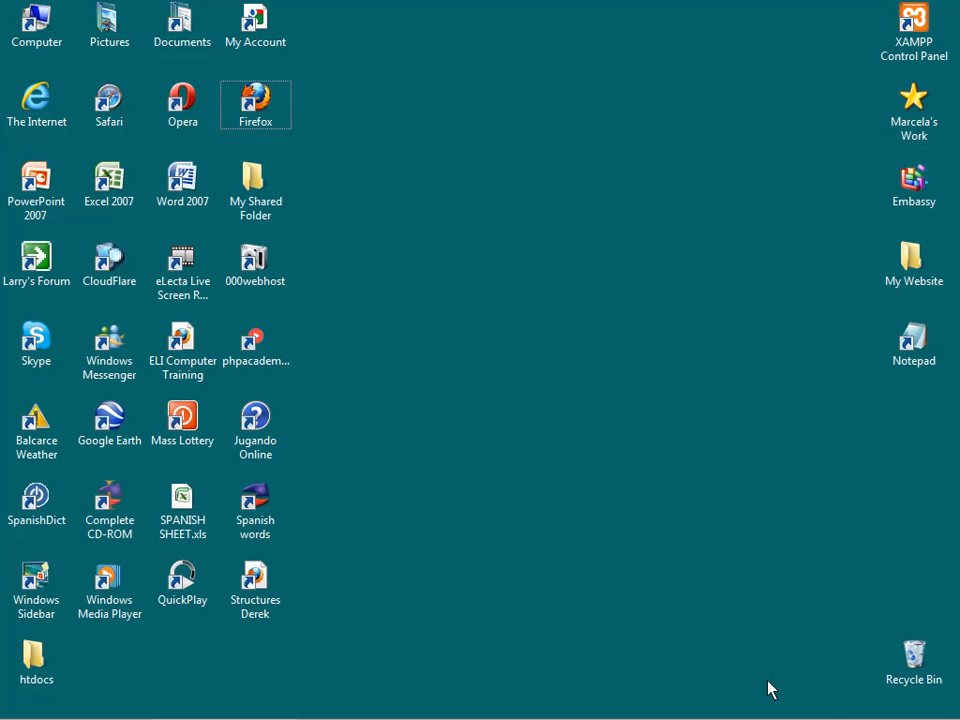
{"action": "left_click", "coordinate": [795, 706]}
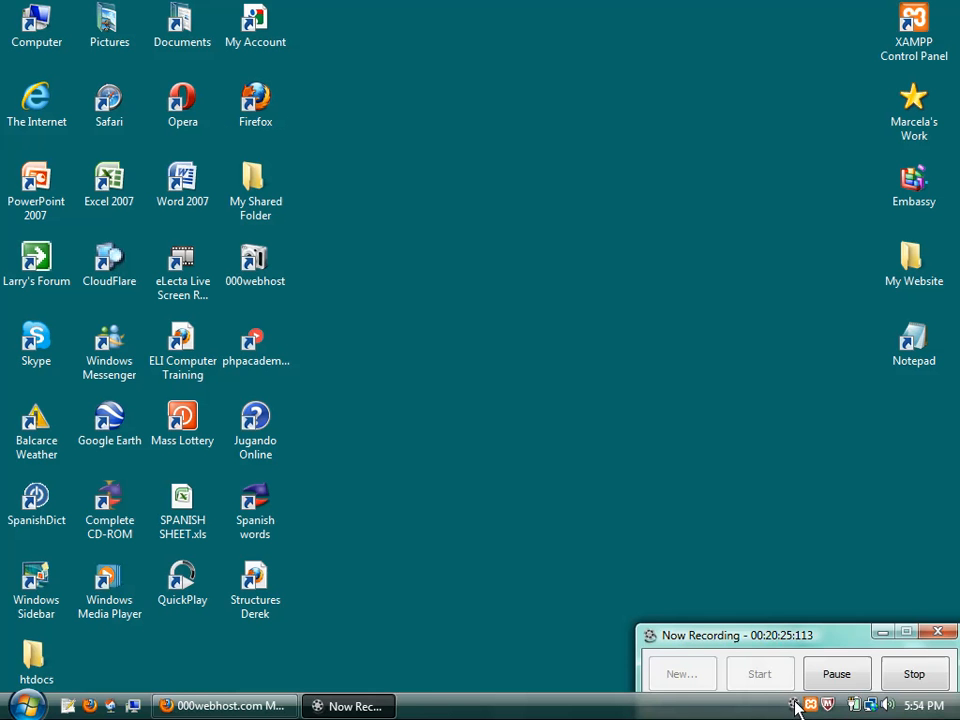